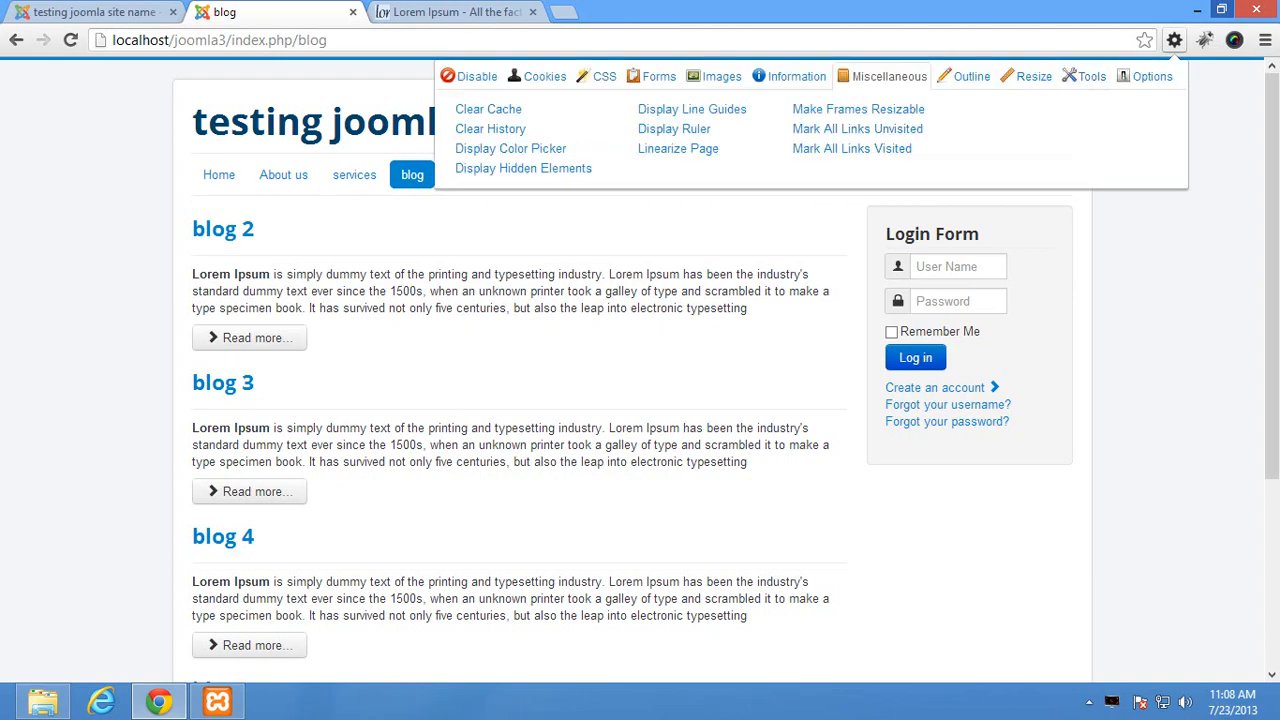
Step: Measure the Login Form box on the blog page with the Web Developer ruler, and hide the ruler
click(675, 130)
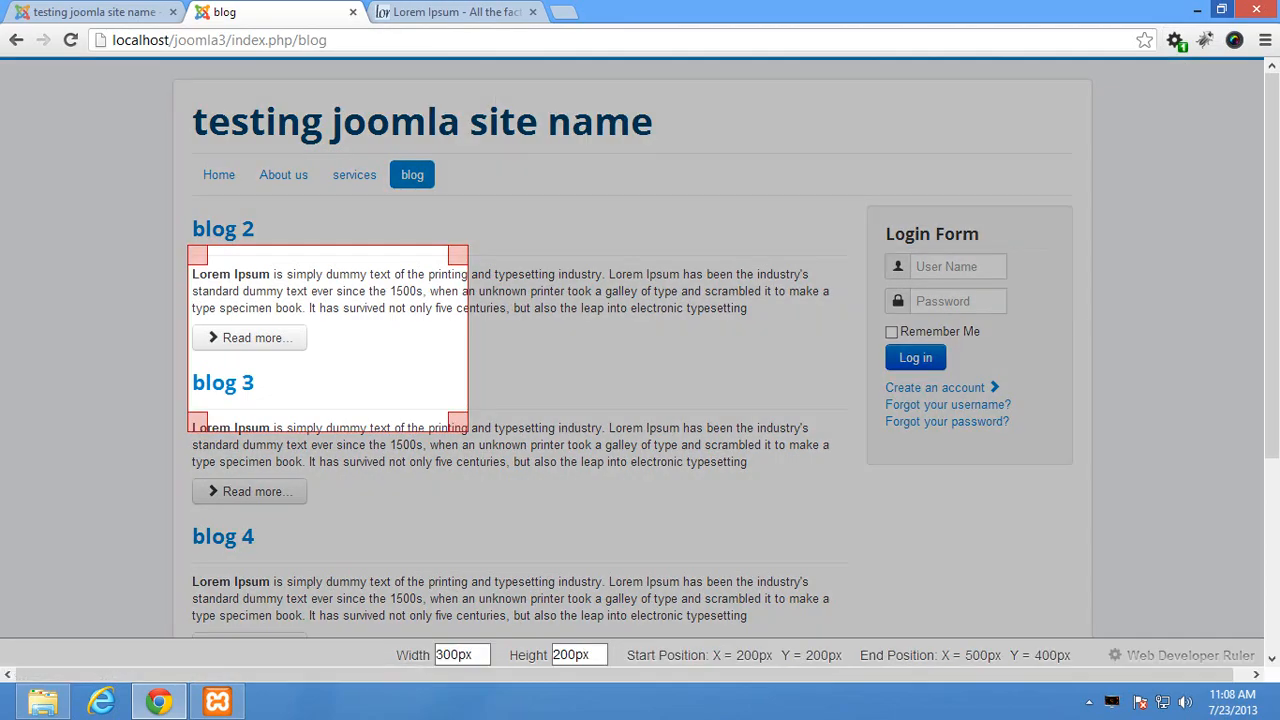
drag(866, 206, 1079, 466)
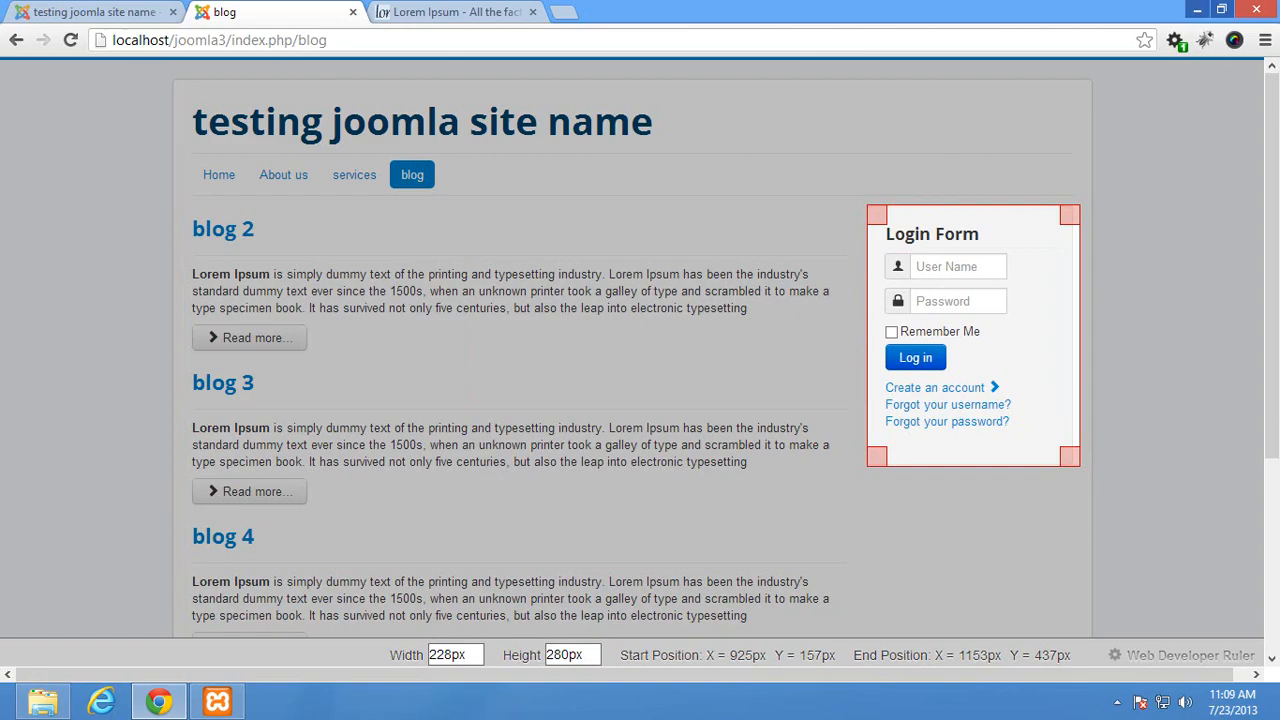
click(1175, 40)
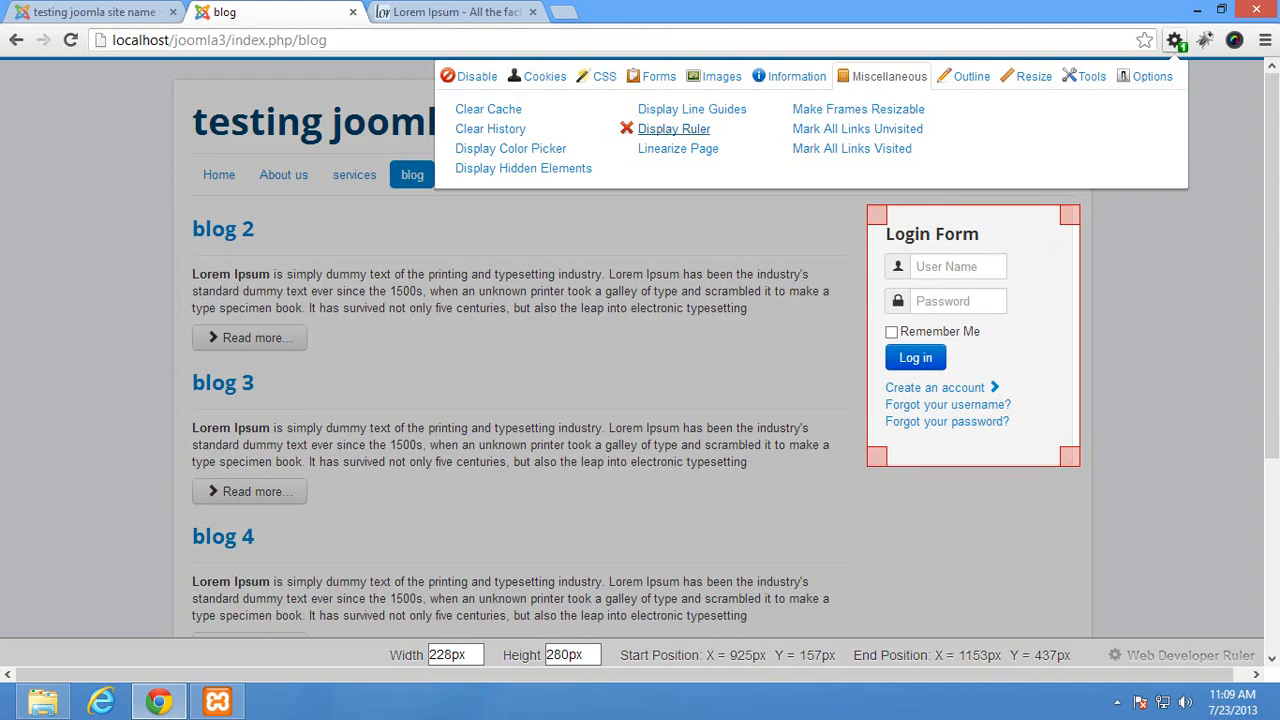
click(674, 128)
Step: Close the blog menu item in the Joomla administration, enable Preview Module Positions in the Template Manager options, and save
click(90, 12)
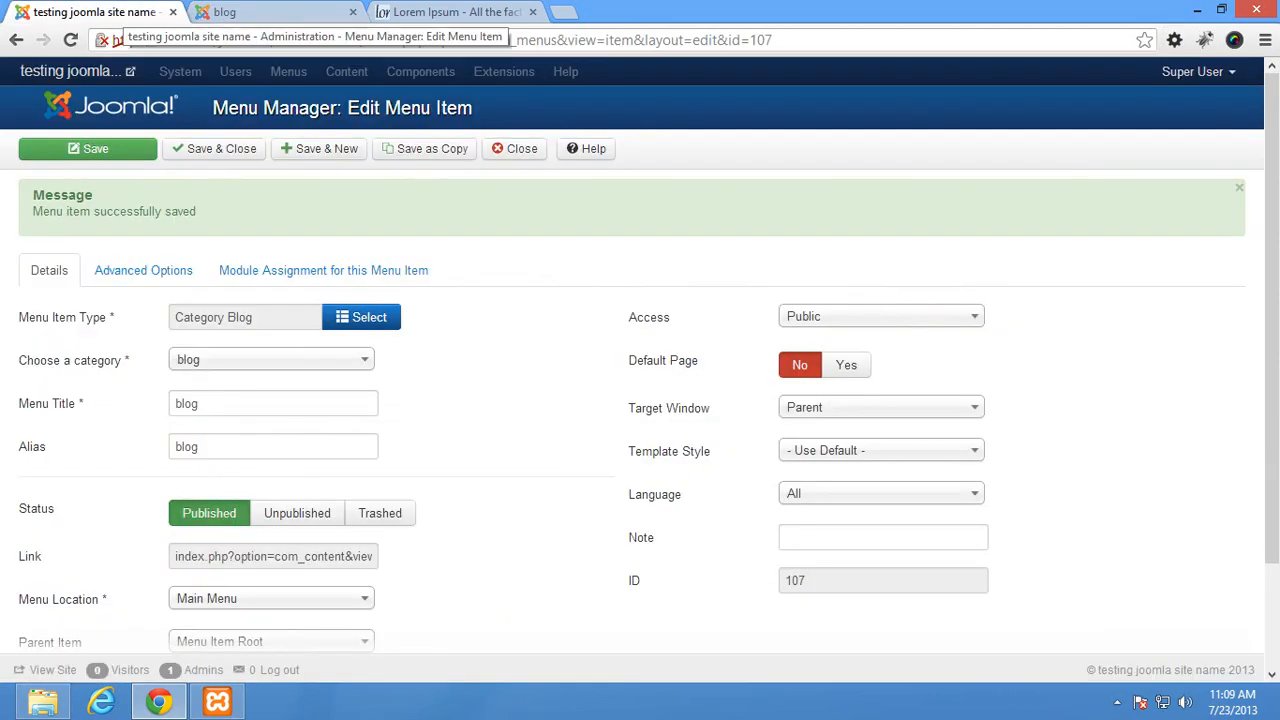
click(514, 148)
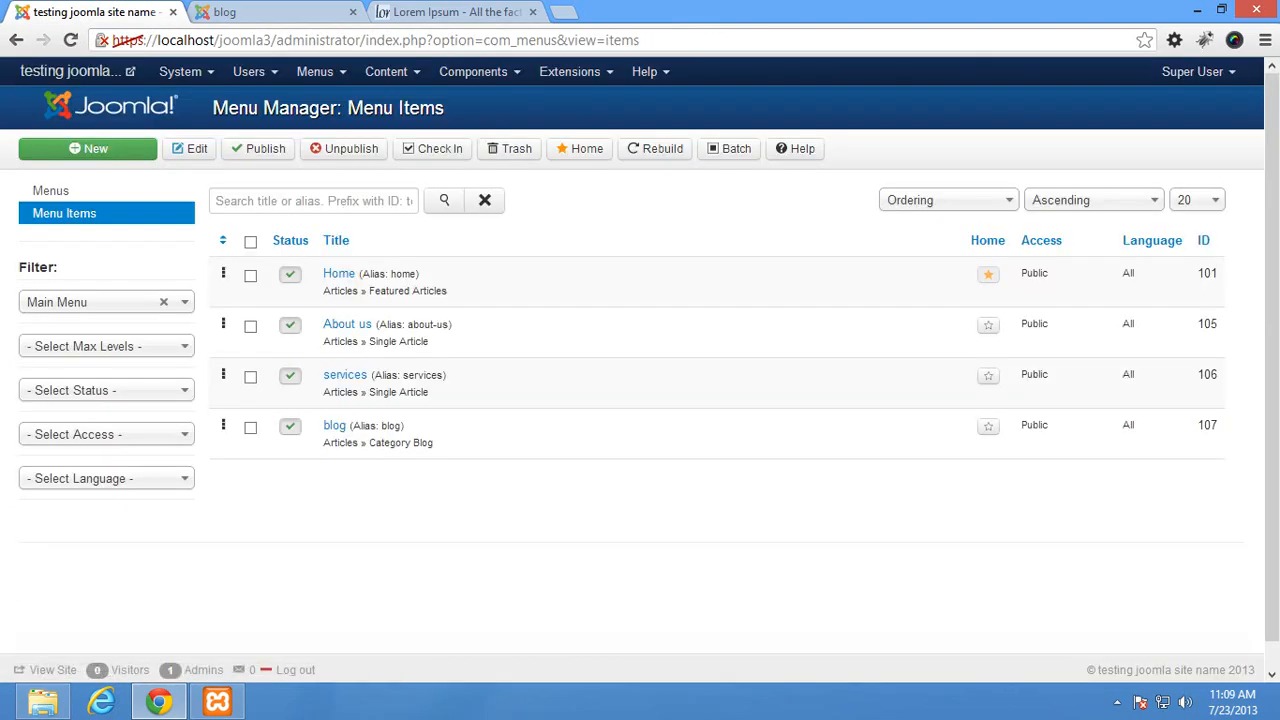
click(570, 71)
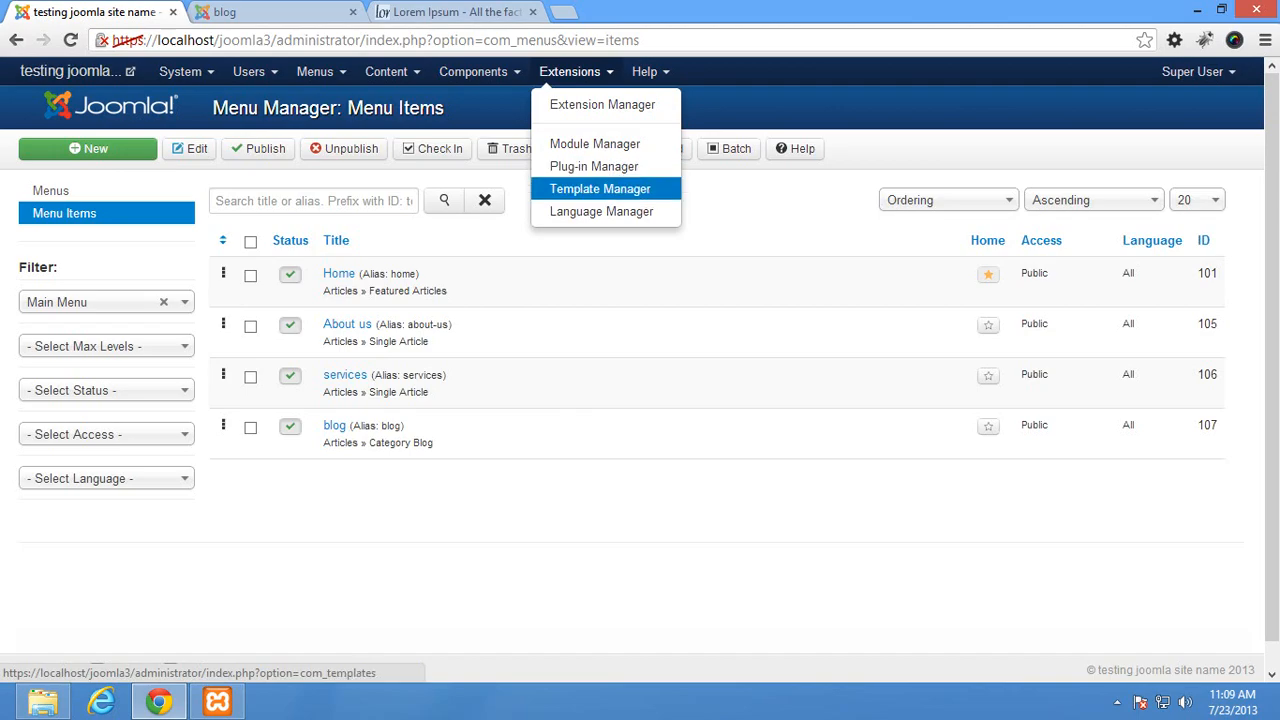
click(600, 189)
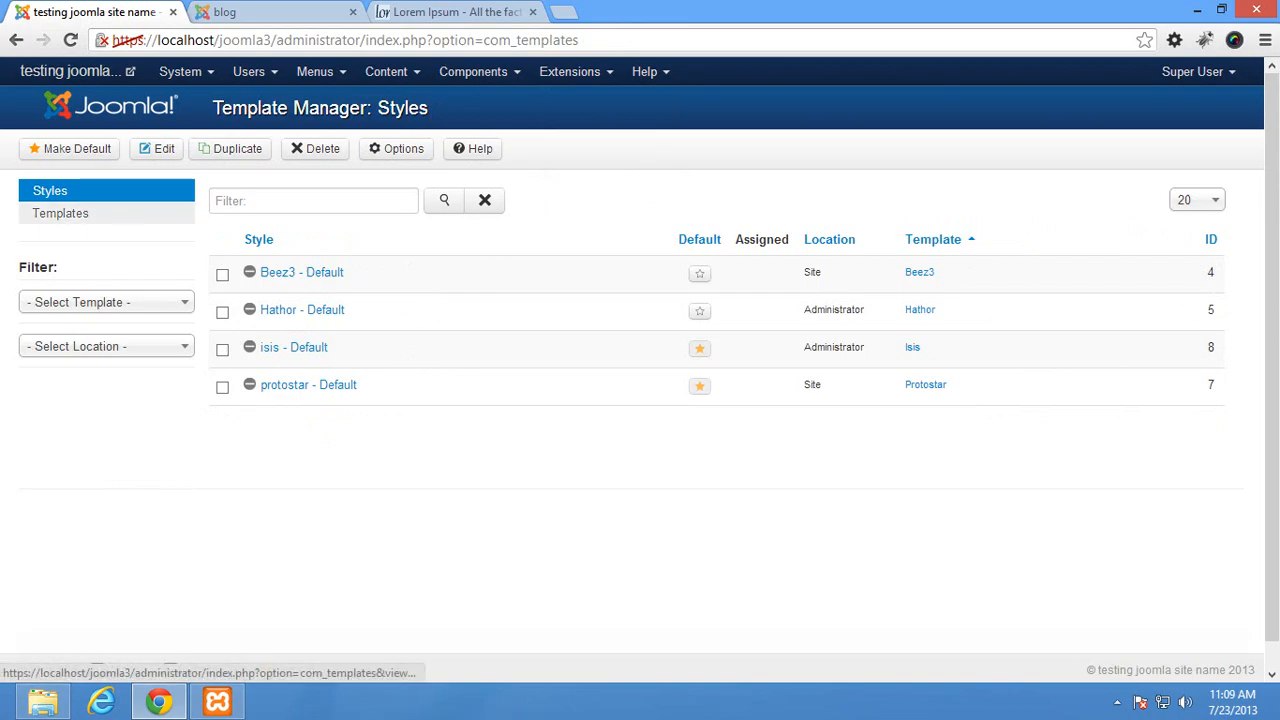
click(397, 148)
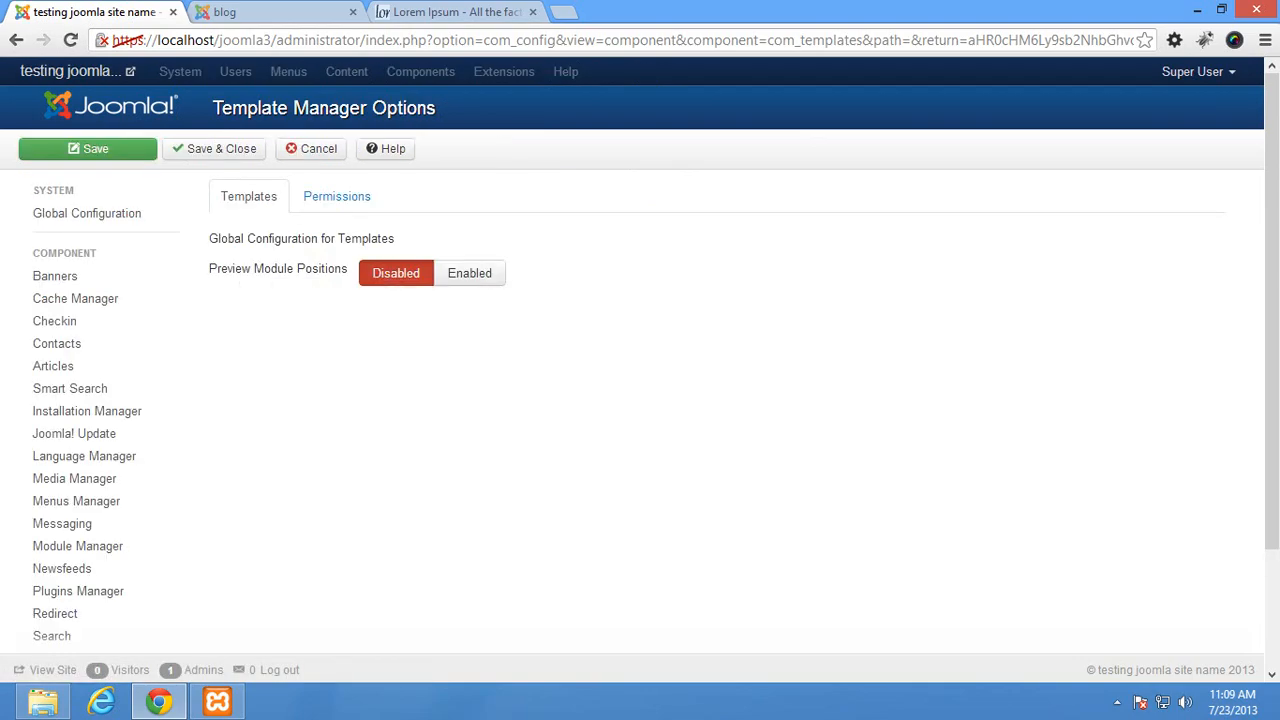
mouse_move(275, 269)
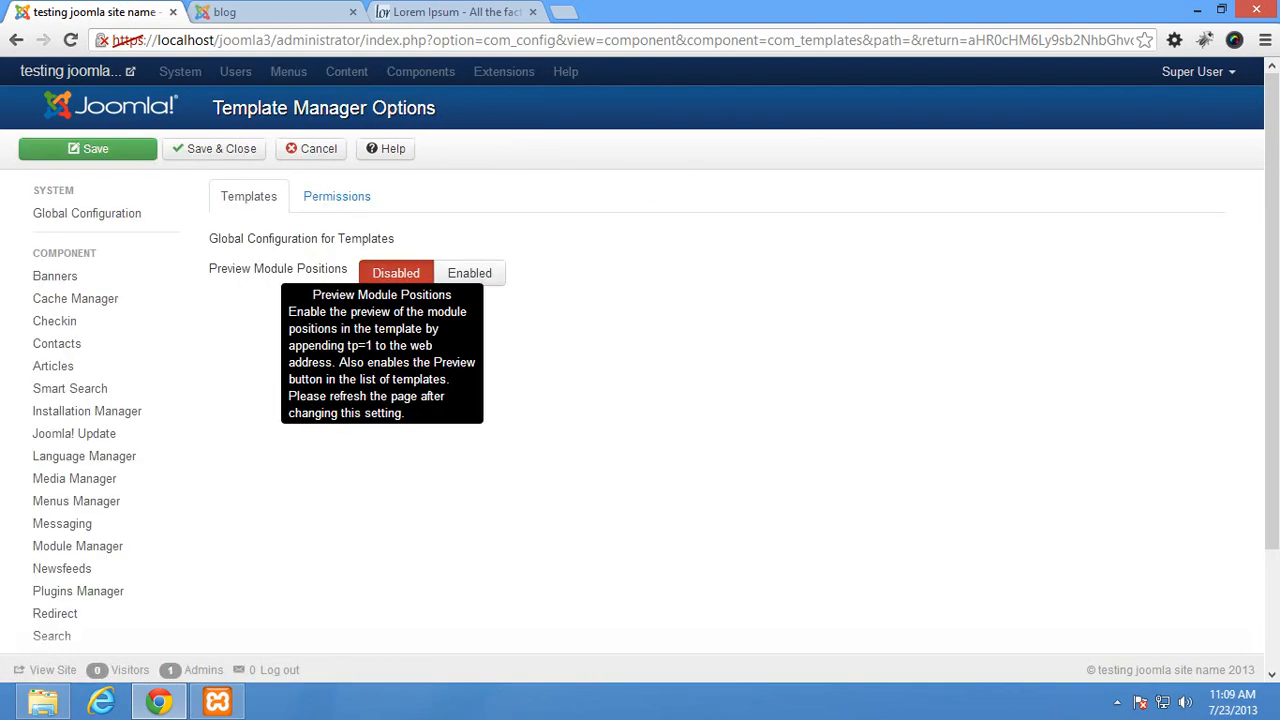
click(469, 273)
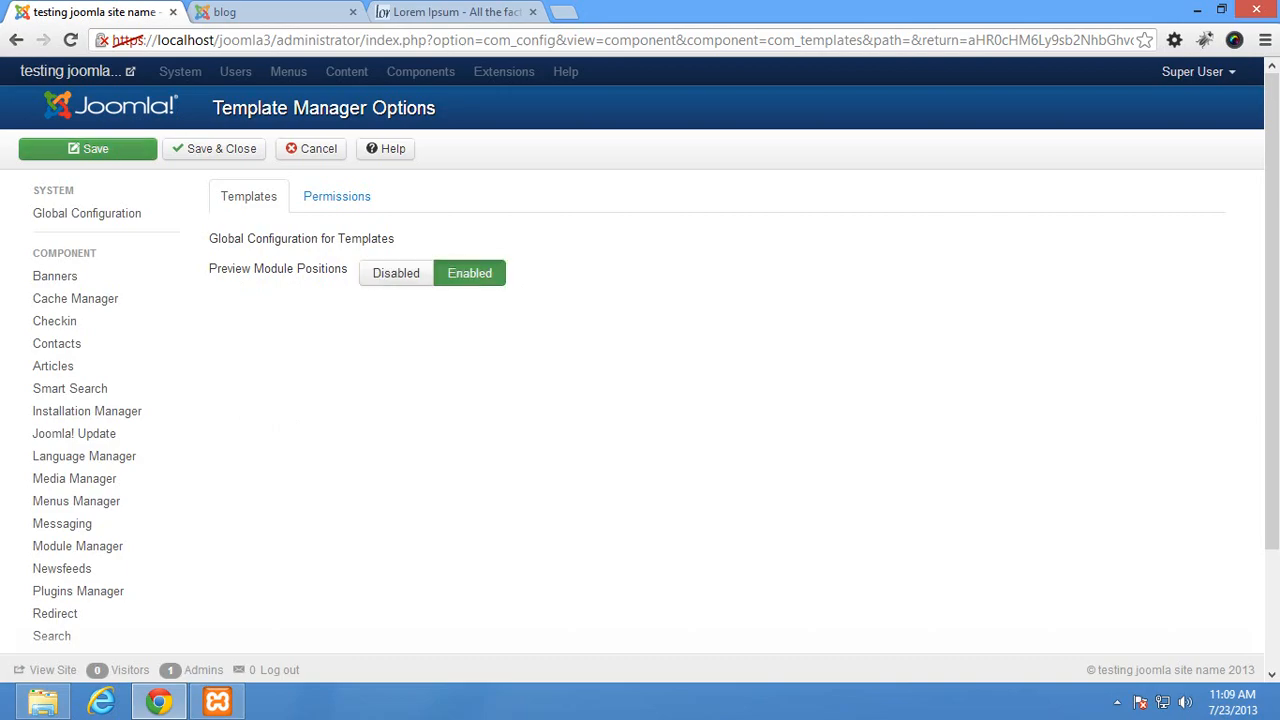
click(214, 148)
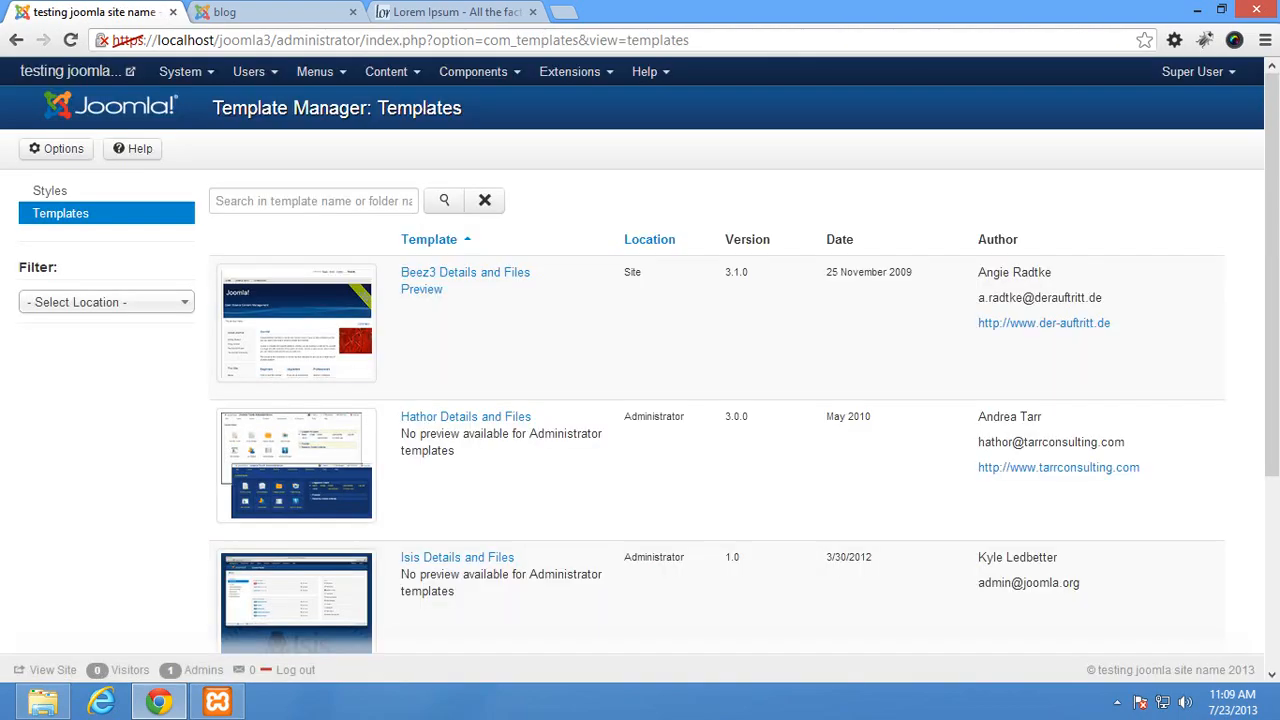
Step: Open the Protostar template's module position preview in a new browser tab
scroll(300, 340, down, 3)
right_click(421, 423)
click(486, 443)
key(ctrl+Tab)
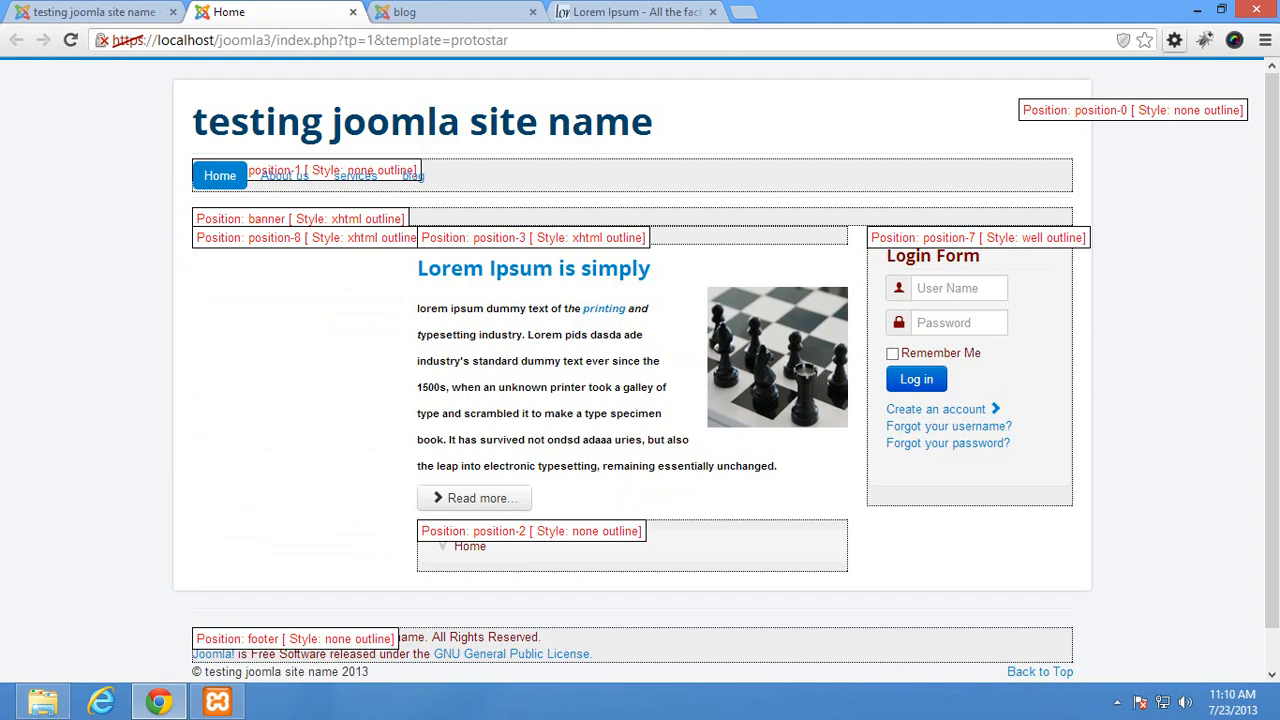
Step: Display the ruler on the preview and frame the position-0, position-1, position-7 and position-8 areas in turn
click(1174, 40)
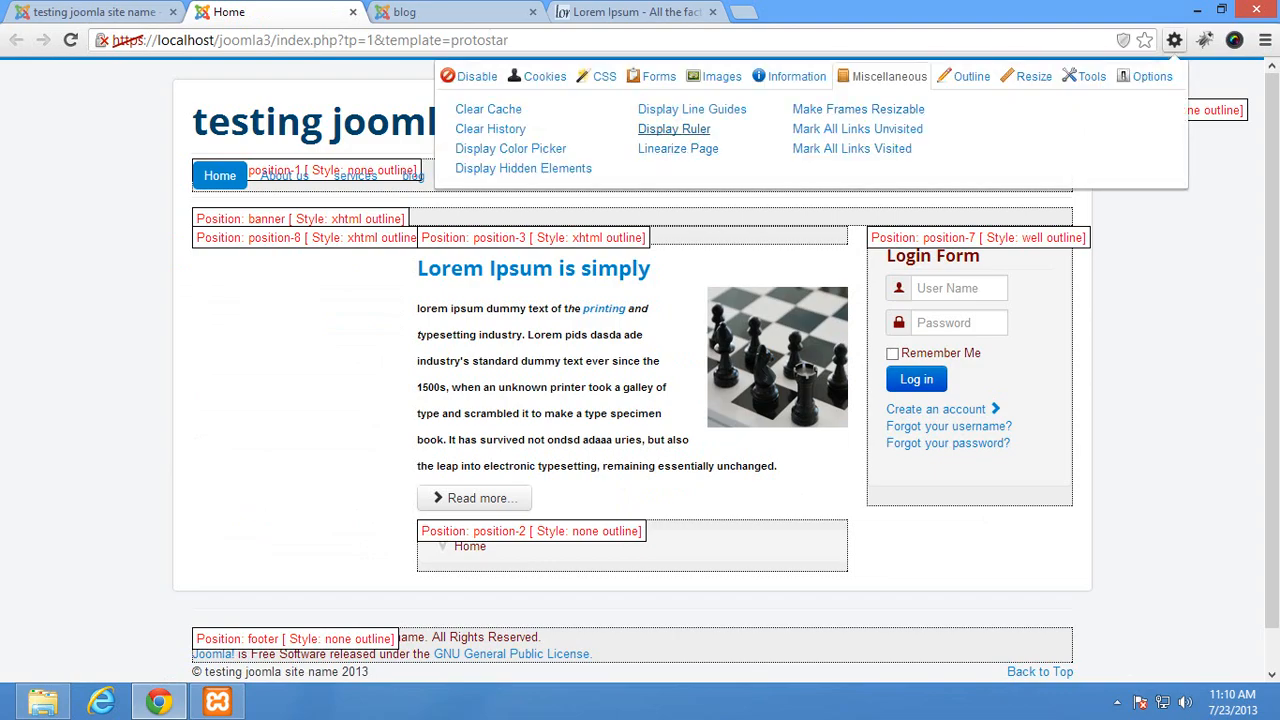
click(674, 129)
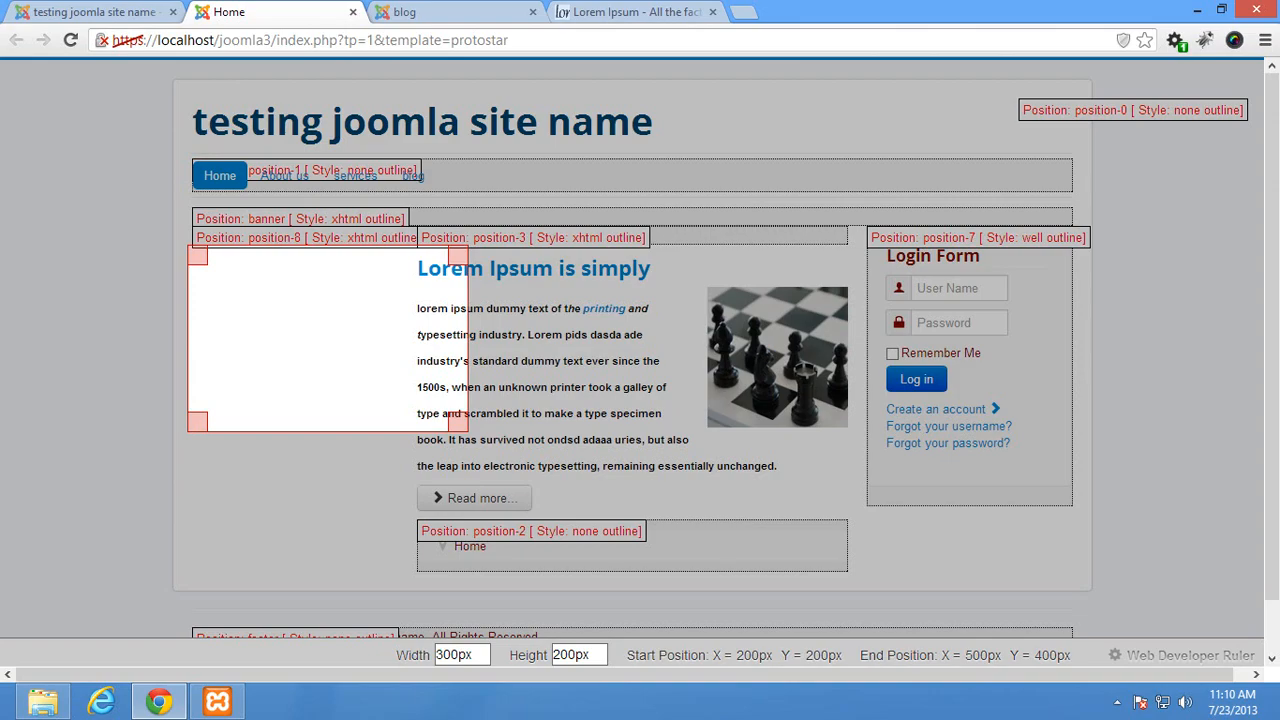
drag(792, 94, 1126, 145)
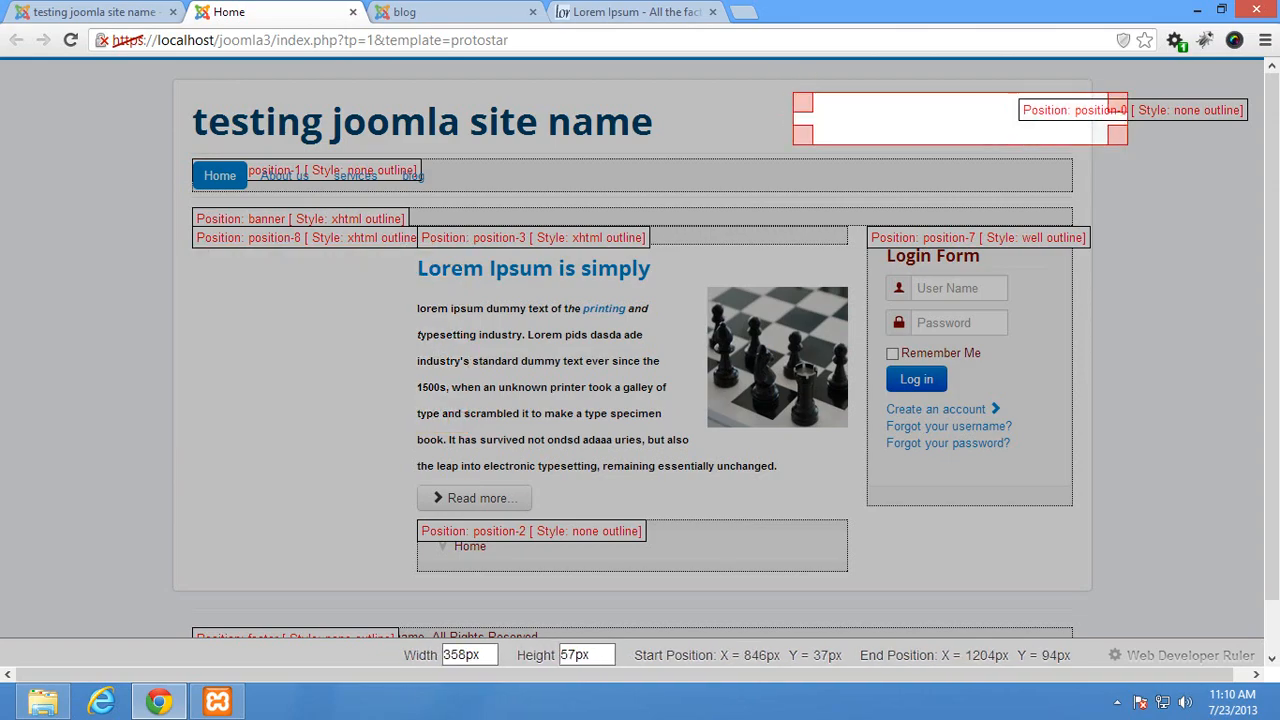
drag(192, 155, 1076, 194)
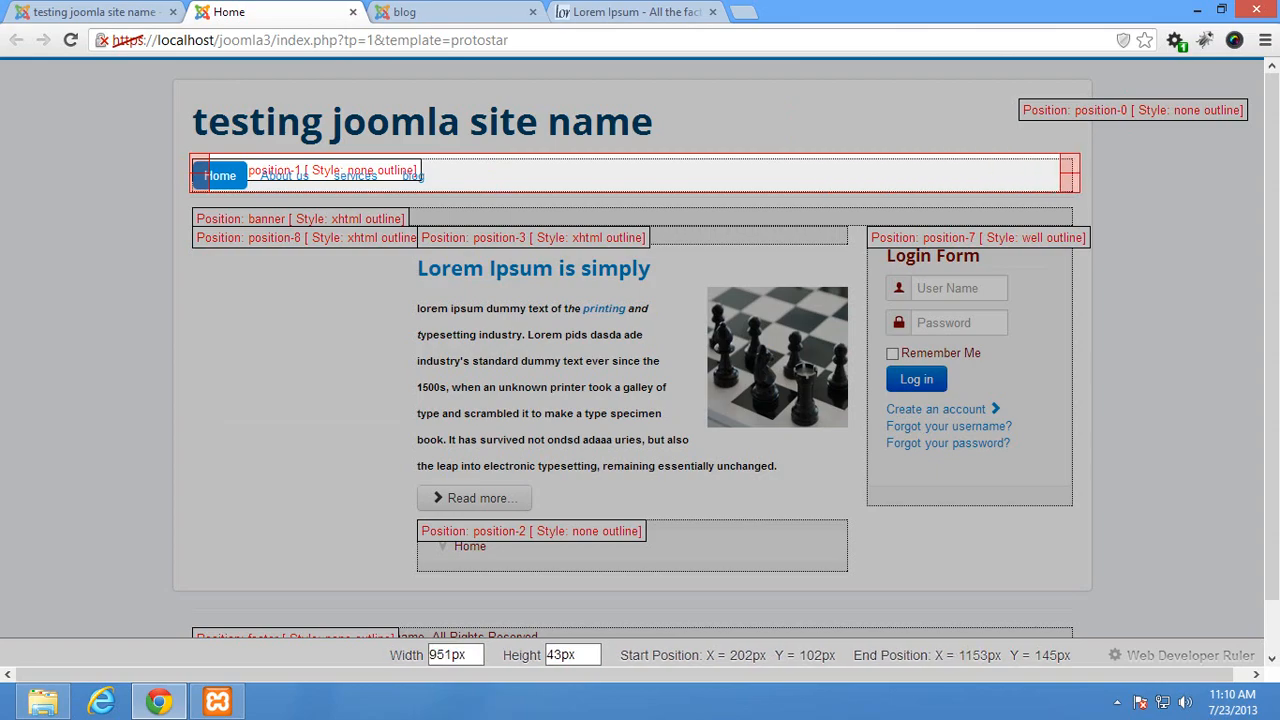
drag(862, 228, 1069, 503)
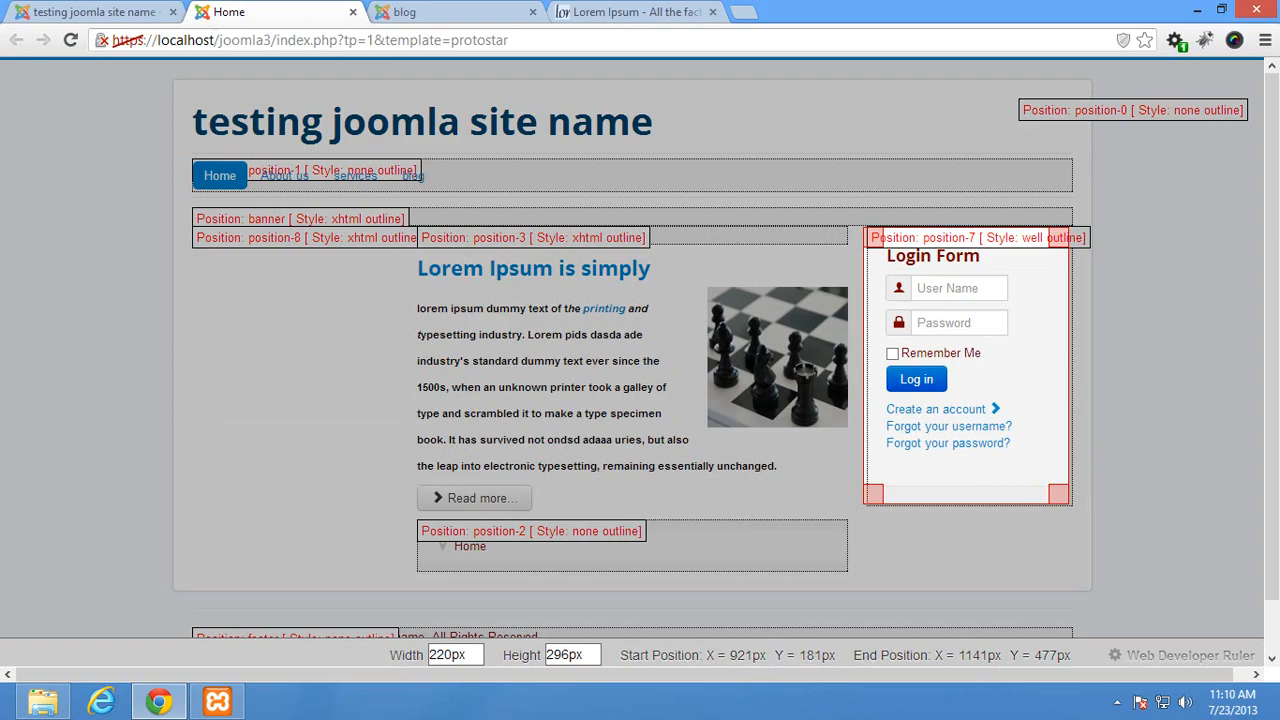
drag(192, 251, 397, 566)
Step: Frame the footer, position-2, position-7 and position-8 areas of the preview with the ruler in turn
drag(1256, 262, 1256, 375)
scroll(1256, 375, down, 1)
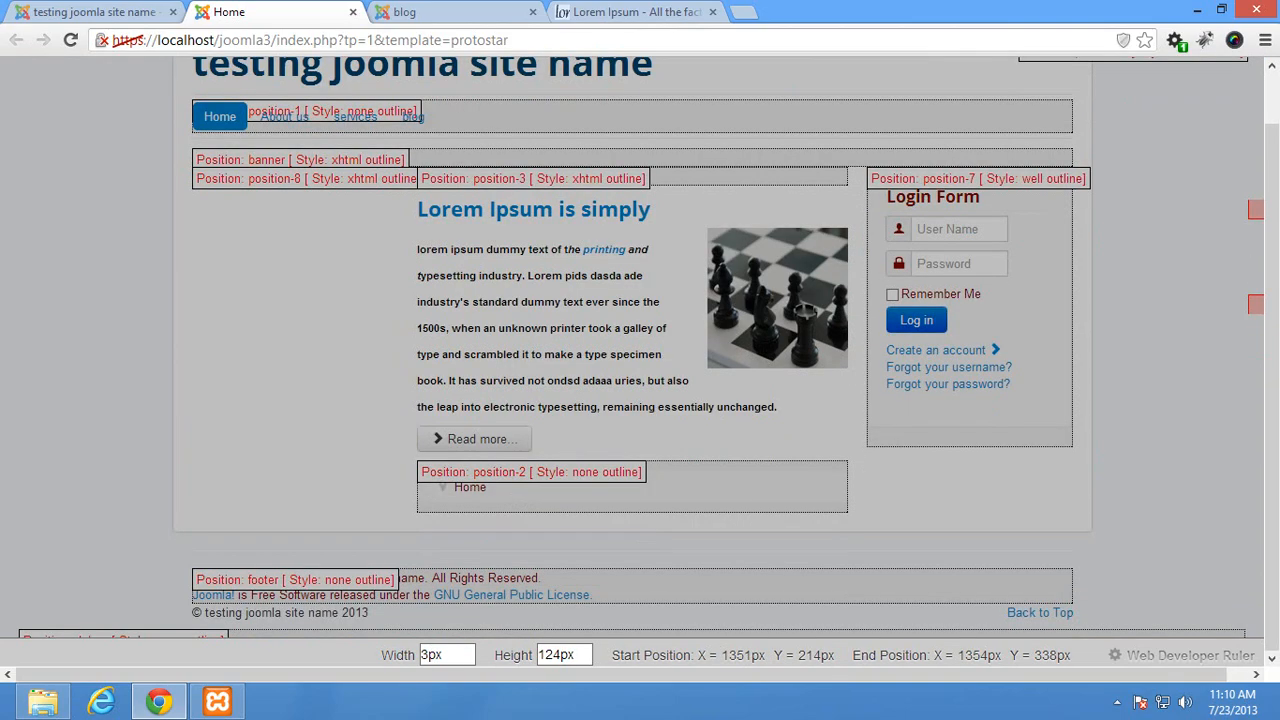
drag(186, 566, 1123, 600)
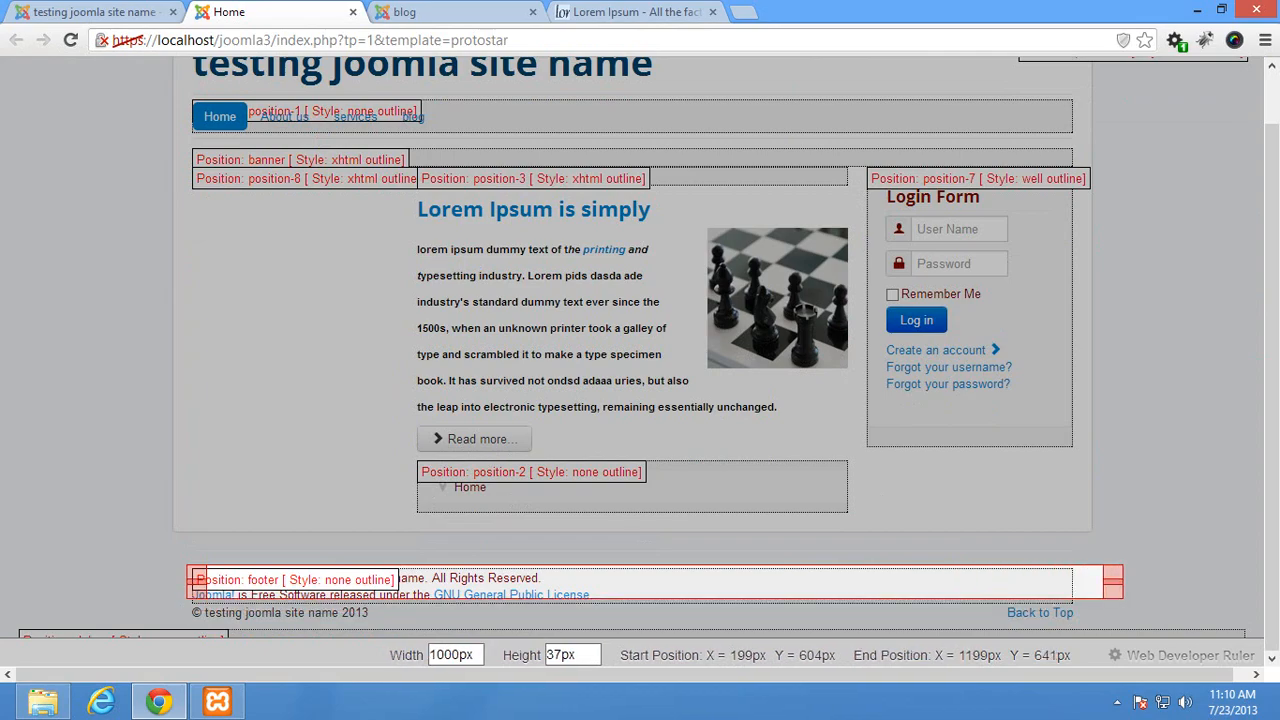
drag(418, 462, 847, 512)
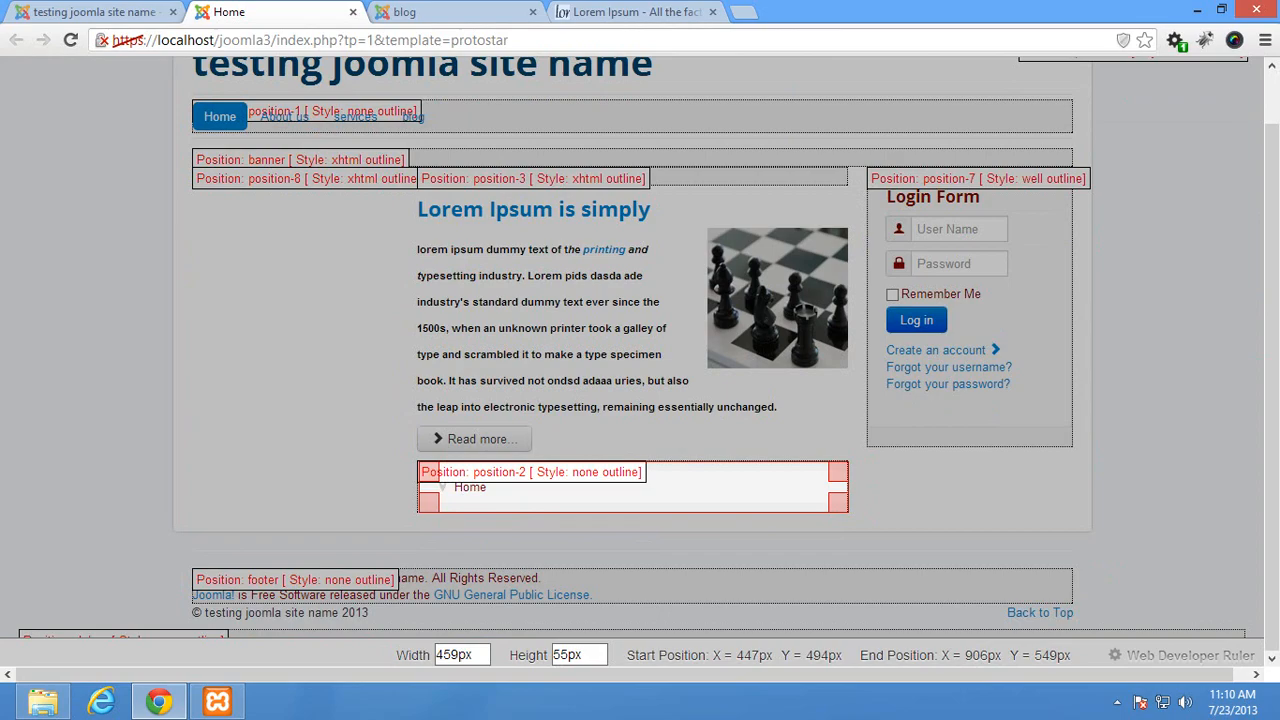
drag(868, 171, 1083, 458)
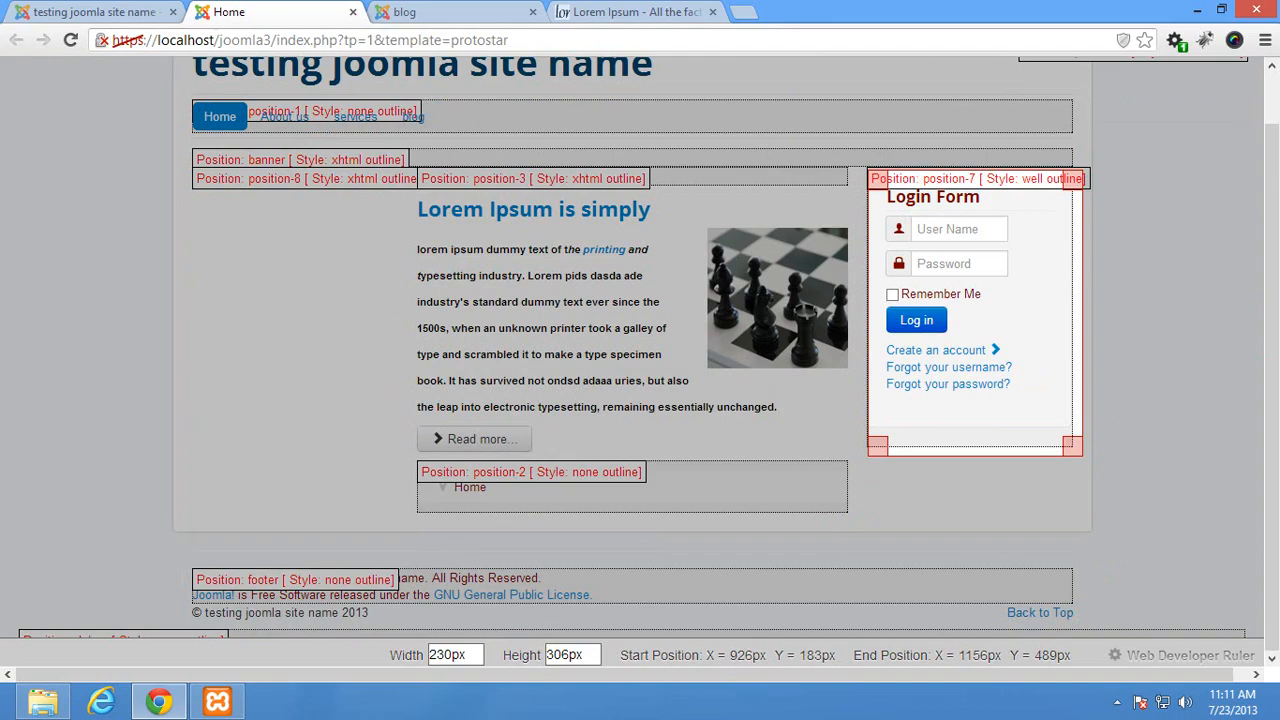
drag(196, 170, 383, 459)
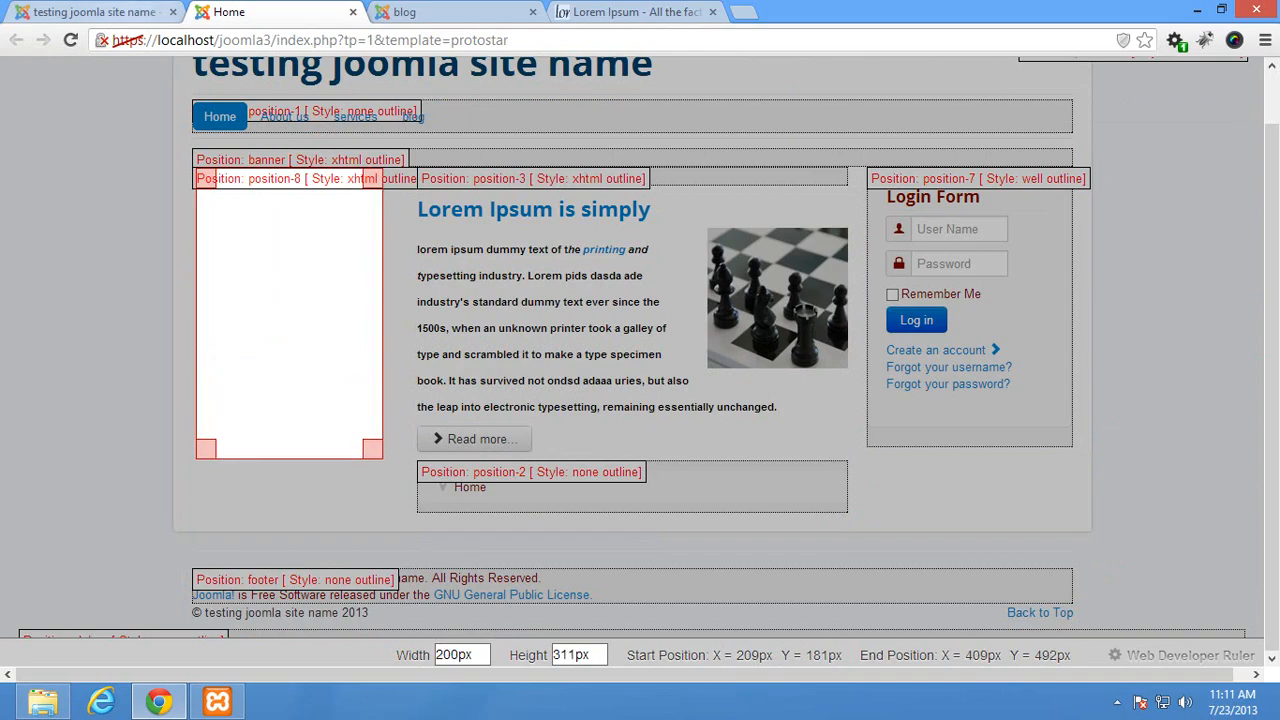
Step: Return to the Joomla administration and open the Module Manager to list the site modules
key(ctrl+shift+Tab)
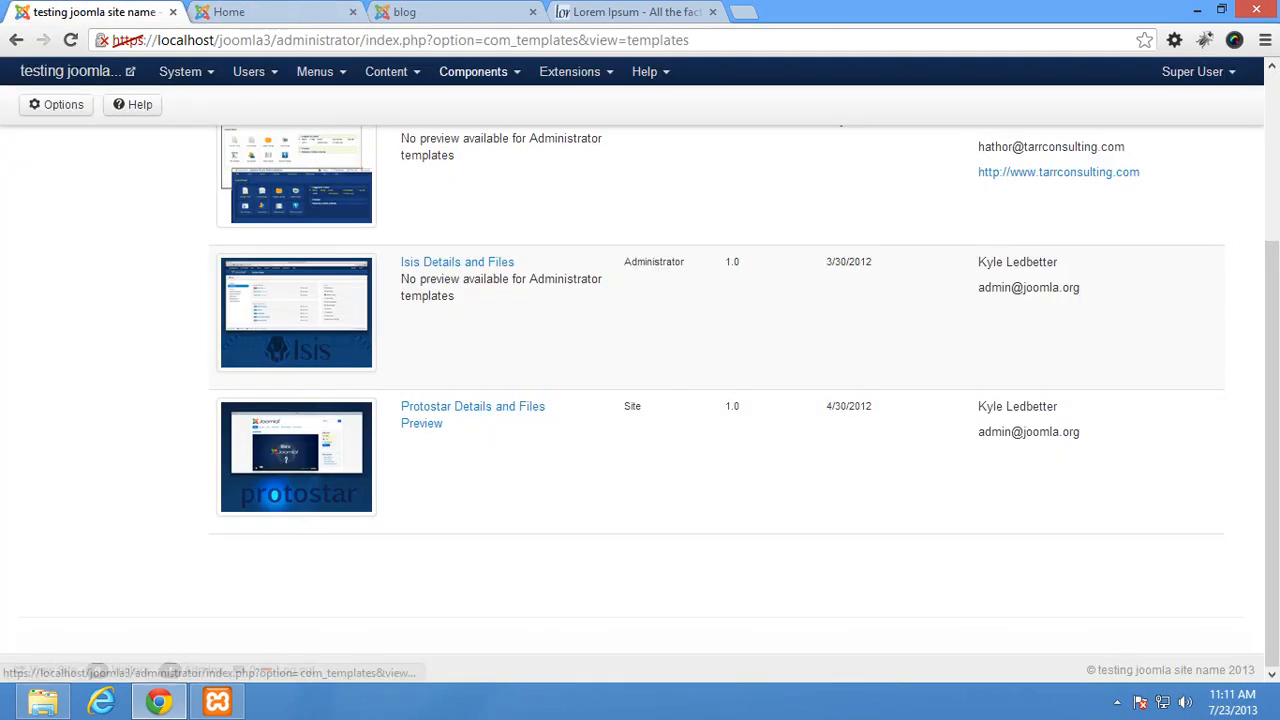
click(473, 71)
click(569, 71)
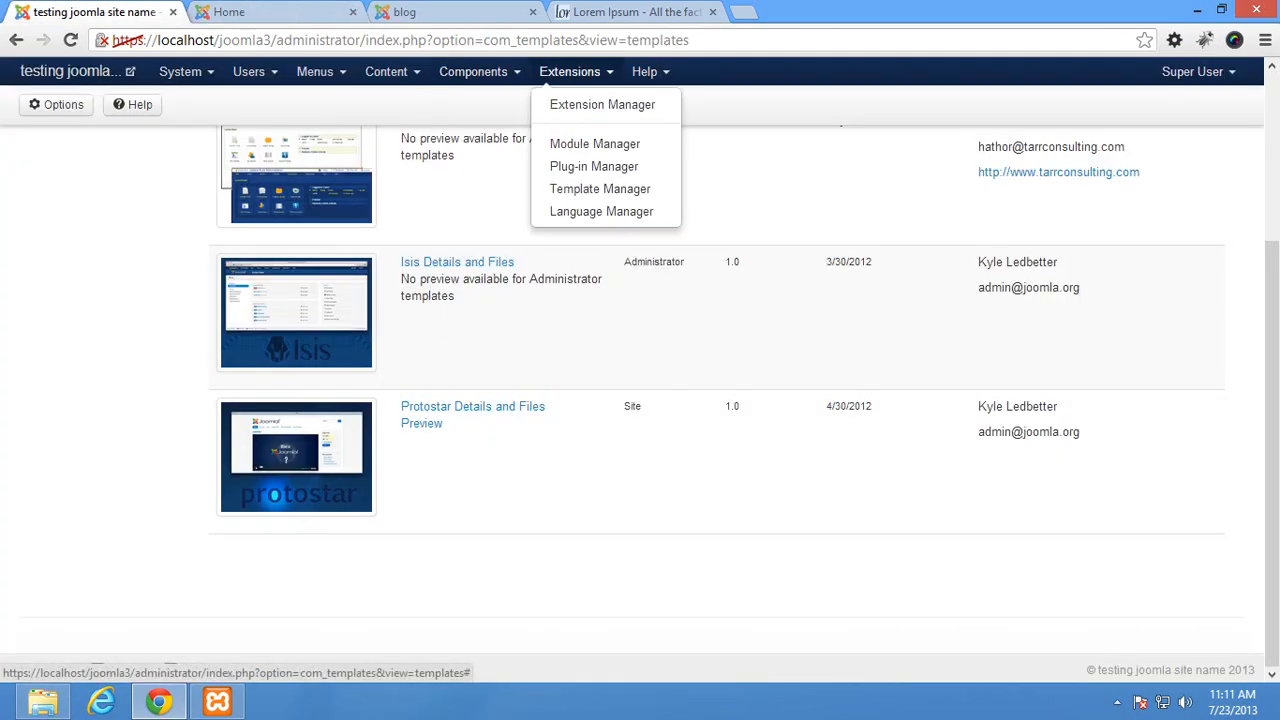
click(594, 143)
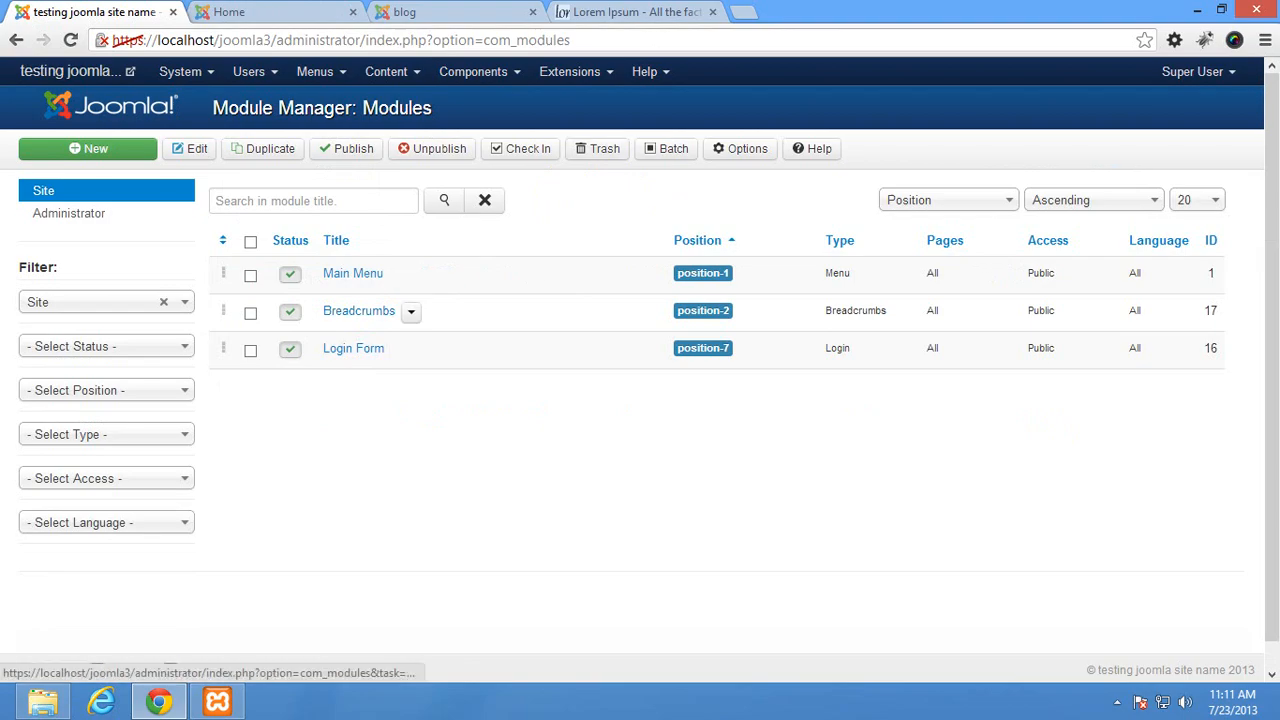
Step: Frame the breadcrumbs bar at the end of the blog page with the ruler, and hide the ruler
click(448, 12)
scroll(640, 370, down, 3)
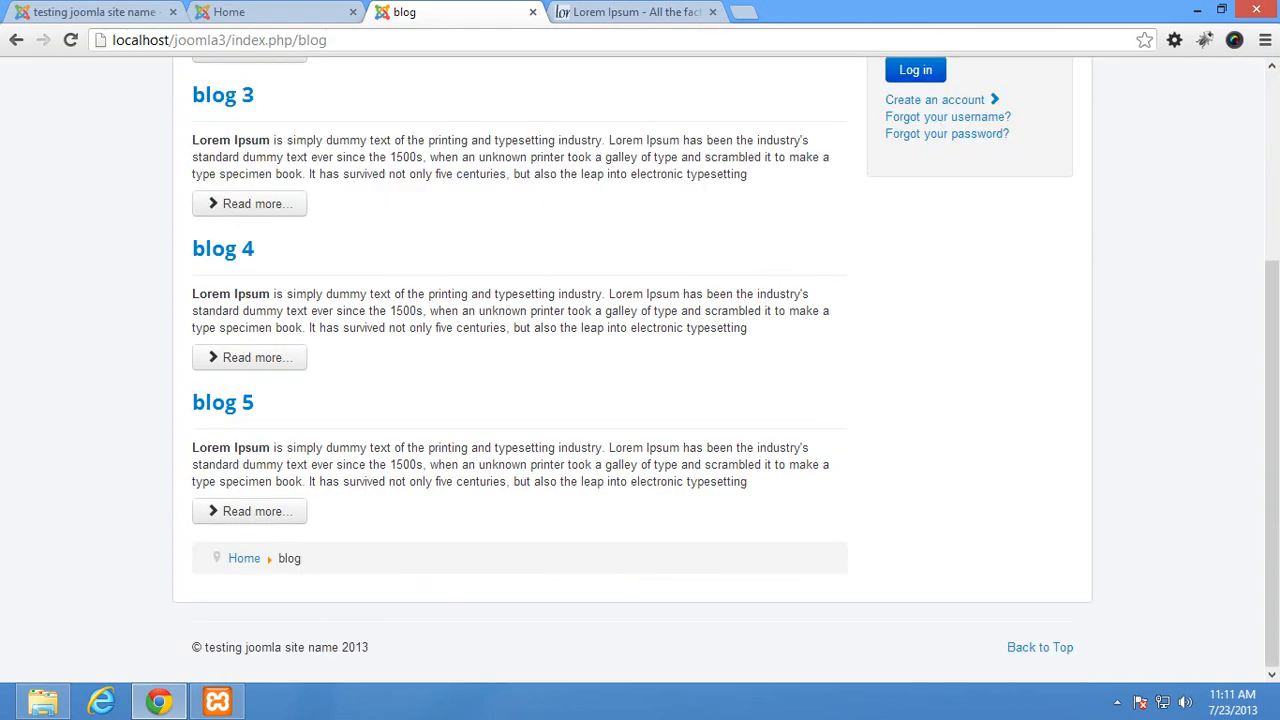
click(1175, 40)
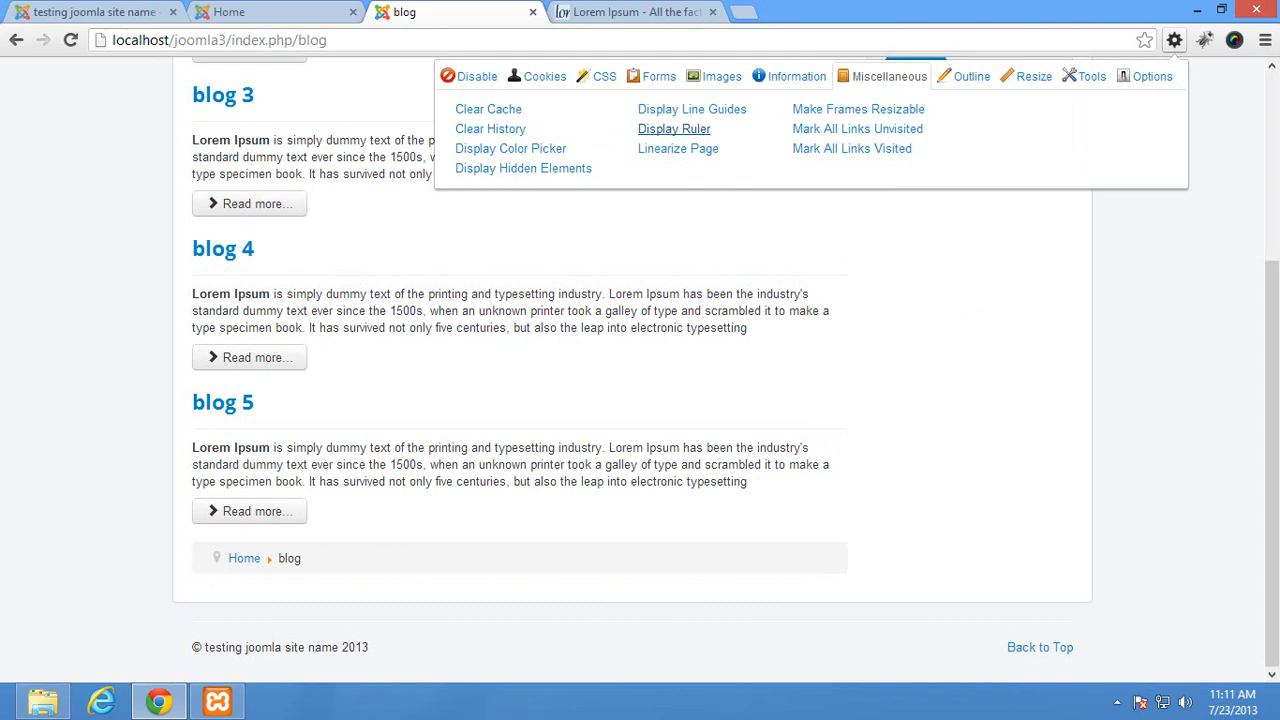
click(674, 129)
drag(192, 541, 863, 571)
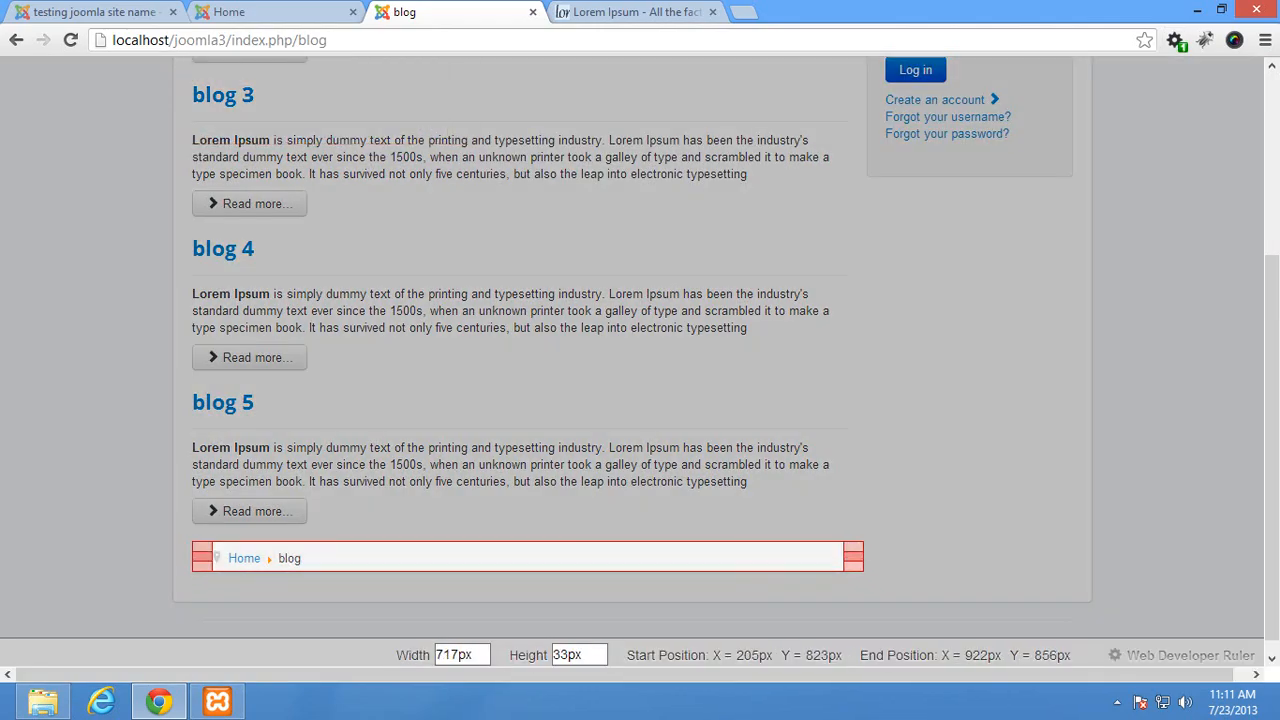
click(1175, 40)
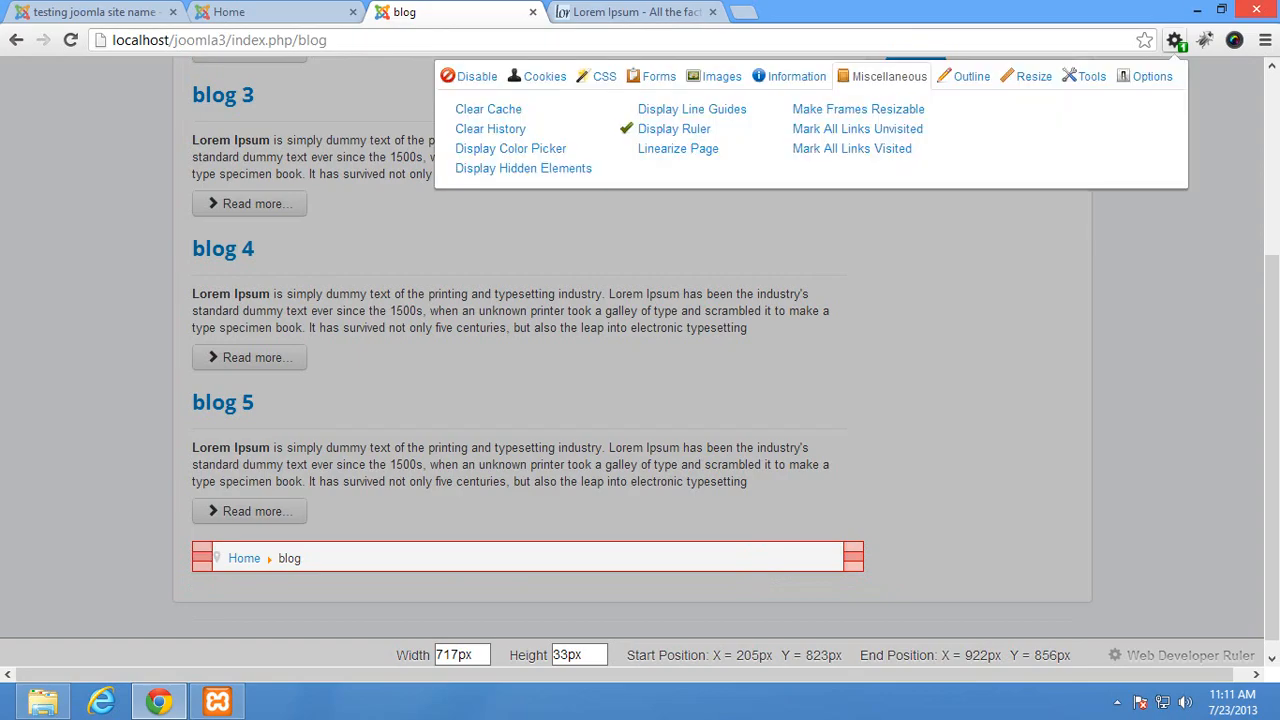
click(674, 128)
Step: Set the Login Form module's position to Left [position-8] in the Joomla administration and save the module
click(90, 12)
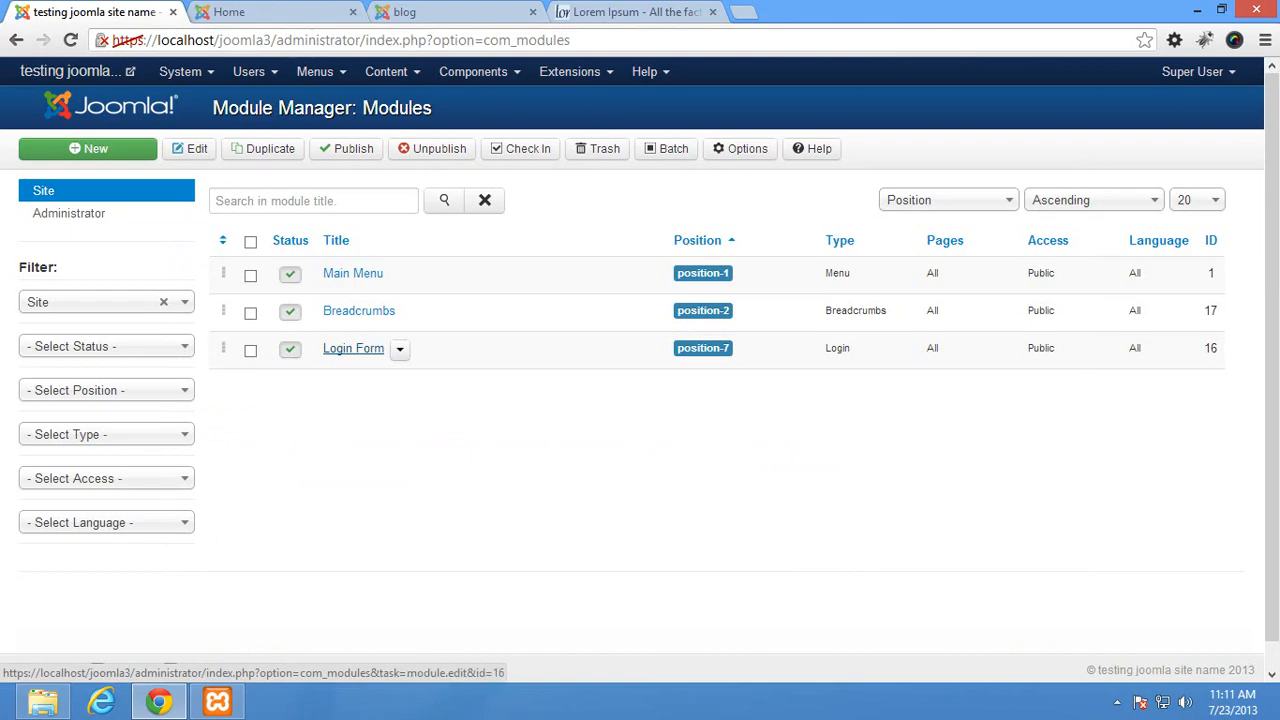
click(353, 348)
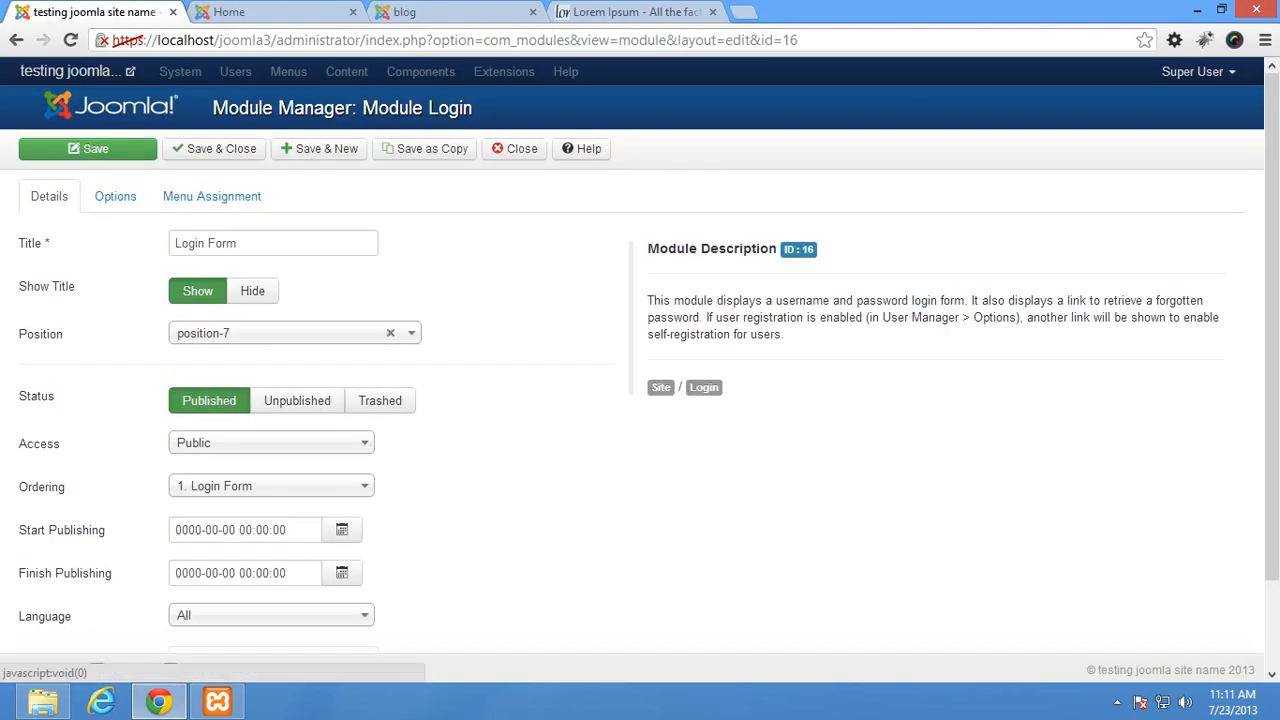
click(280, 333)
scroll(290, 490, up, 5)
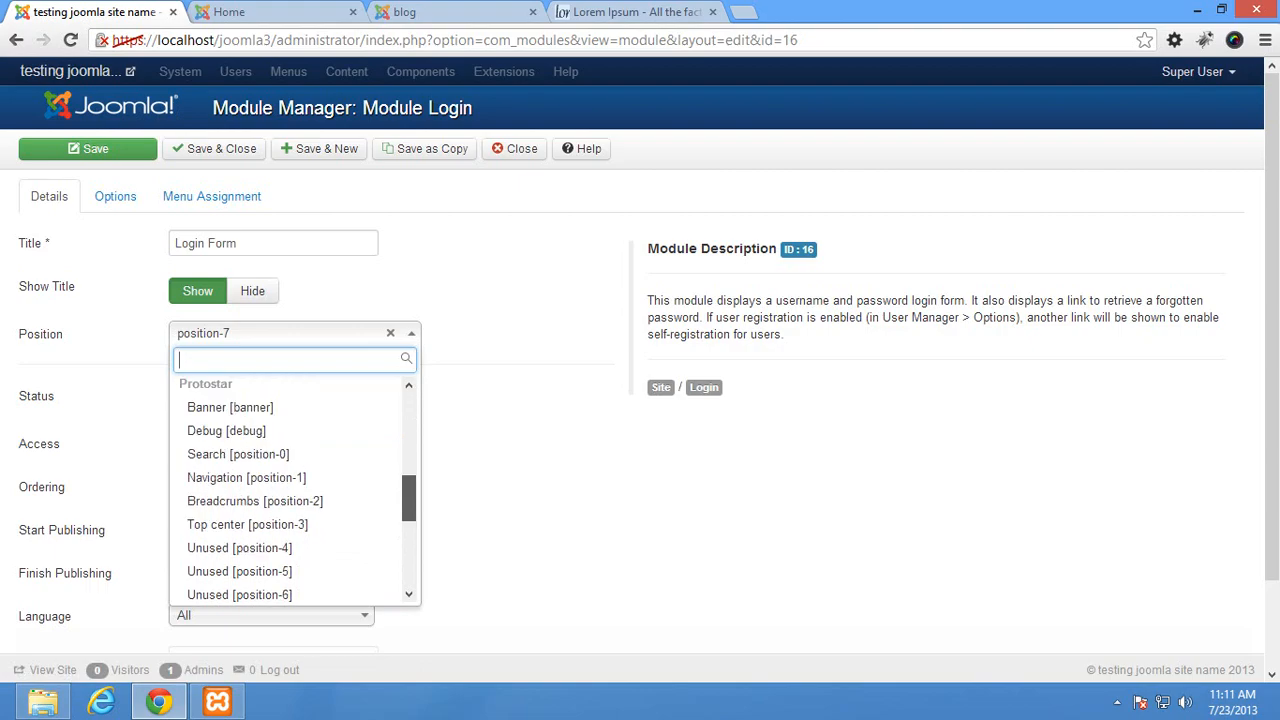
scroll(290, 528, down, 5)
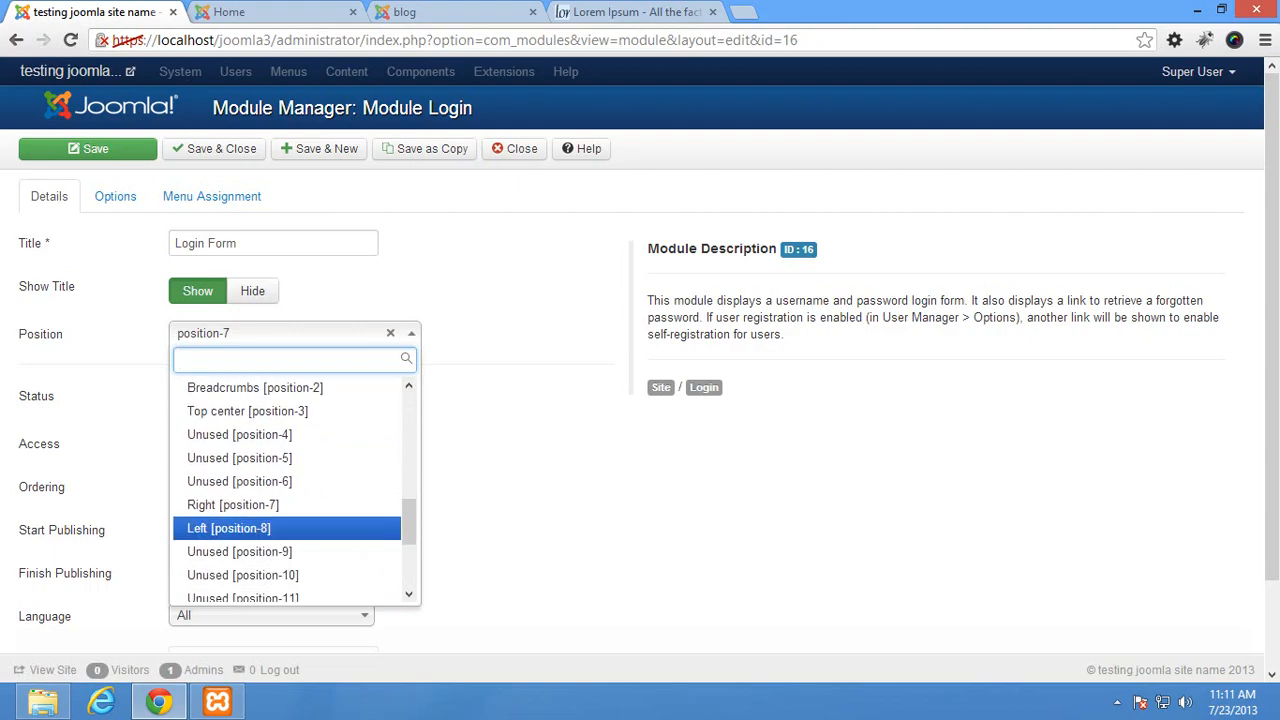
click(228, 528)
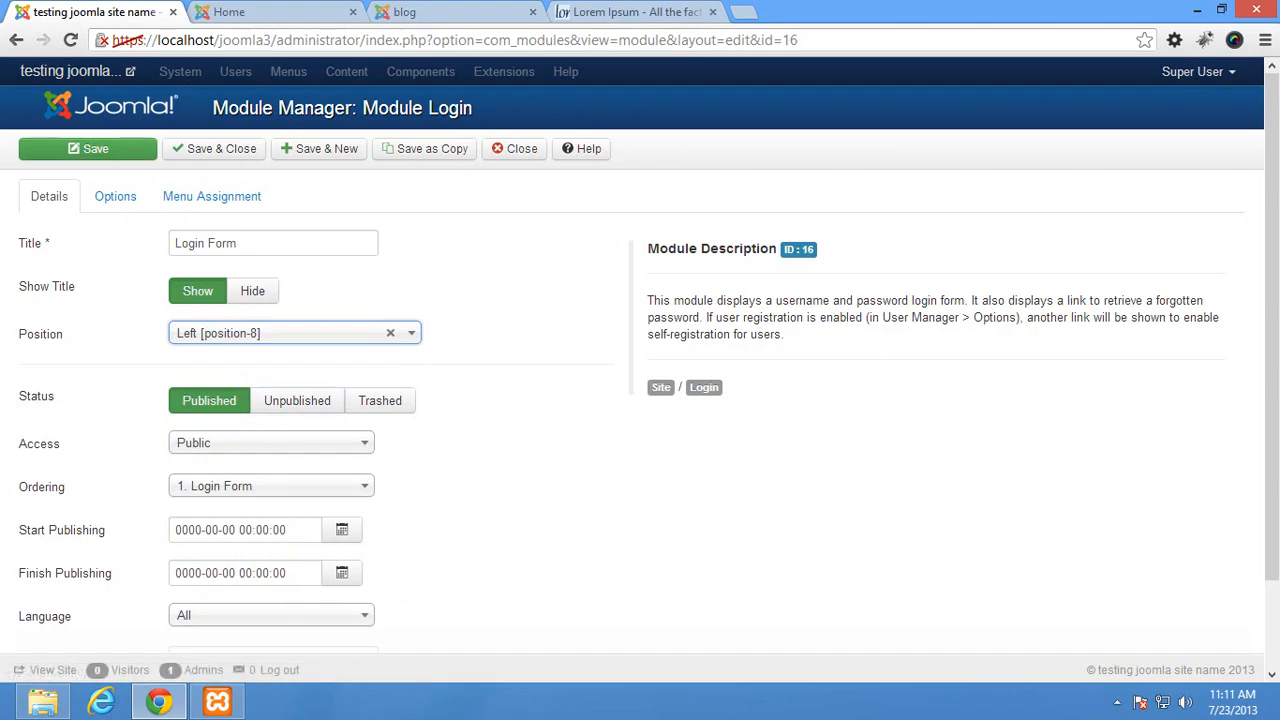
click(87, 148)
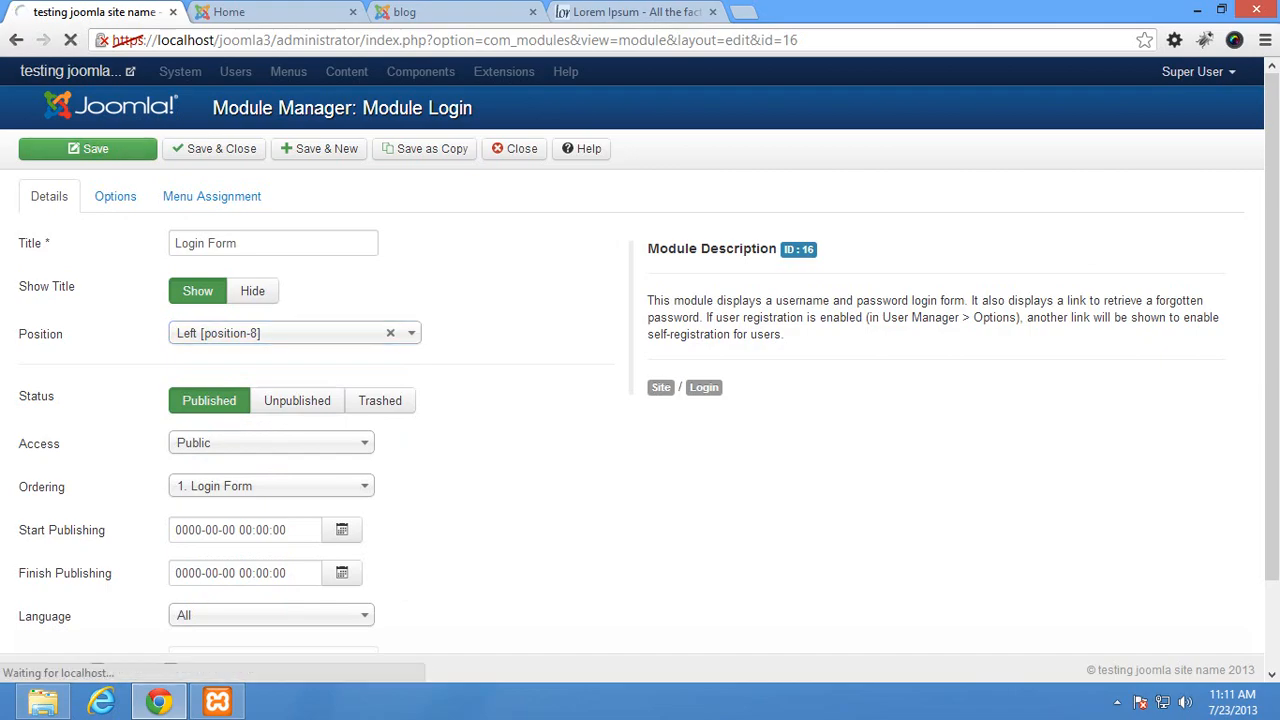
Step: Reload the site's blog page to check where the Login Form module is placed
key(ctrl+Tab)
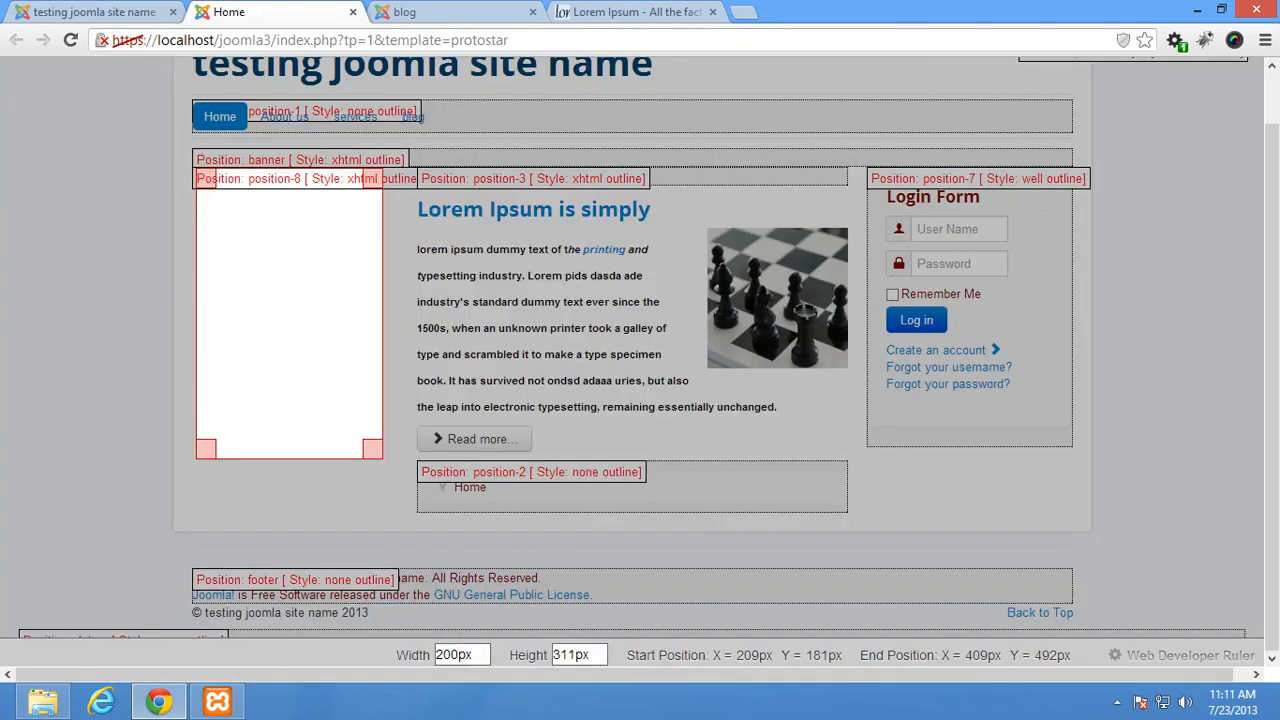
key(ctrl+Tab)
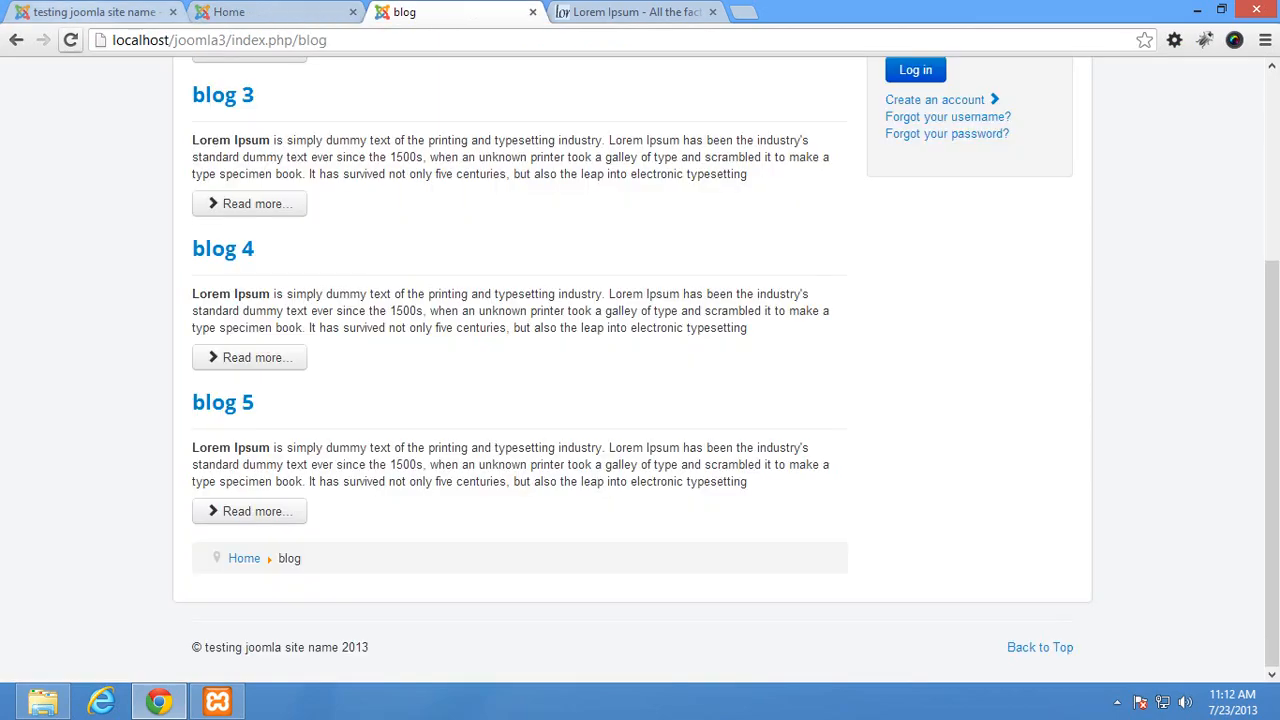
key(F5)
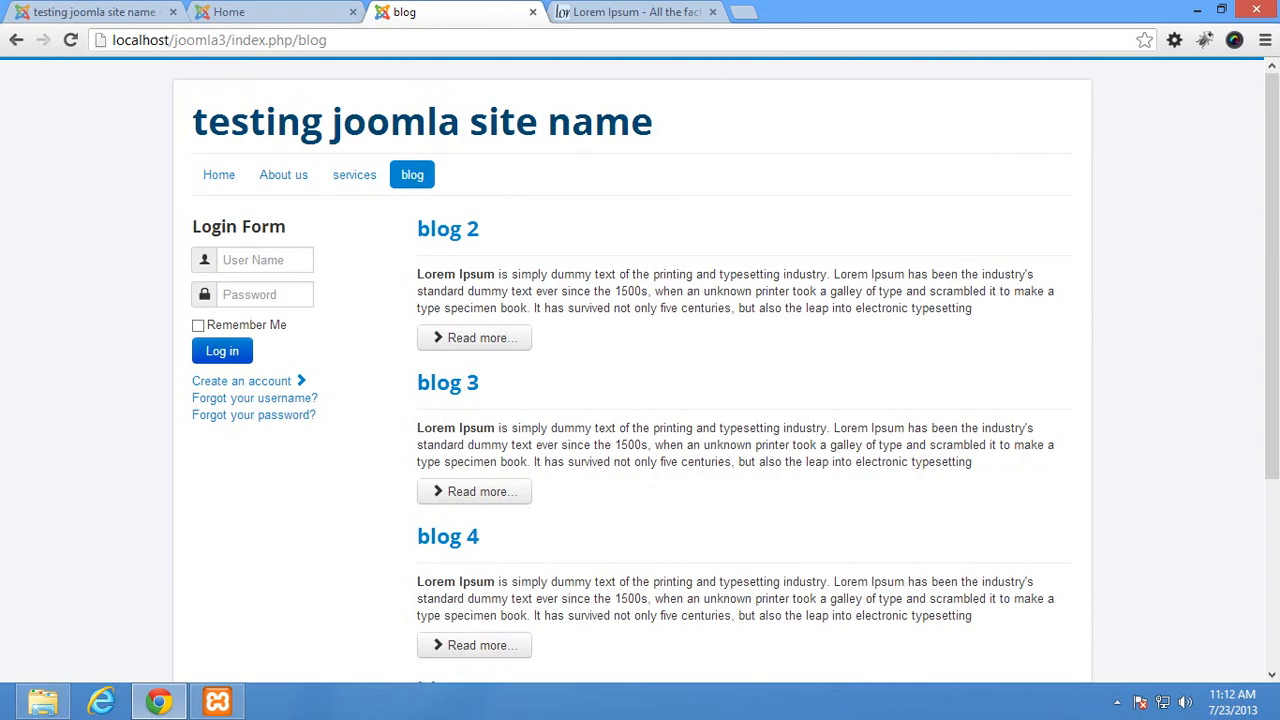
Step: Return to the Login Form module in the administration and set its position to Right [position-7]
key(ctrl+shift+Tab)
key(ctrl+shift+Tab)
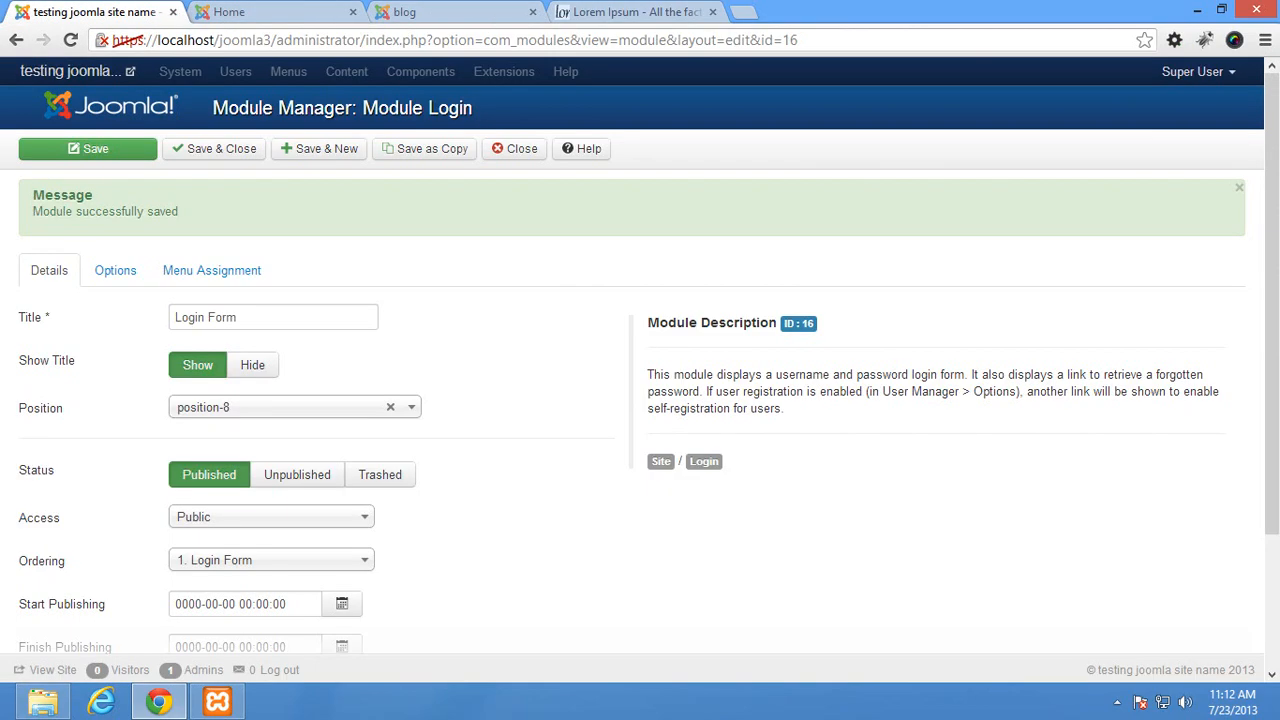
click(295, 407)
scroll(290, 560, up, 10)
scroll(290, 560, down, 6)
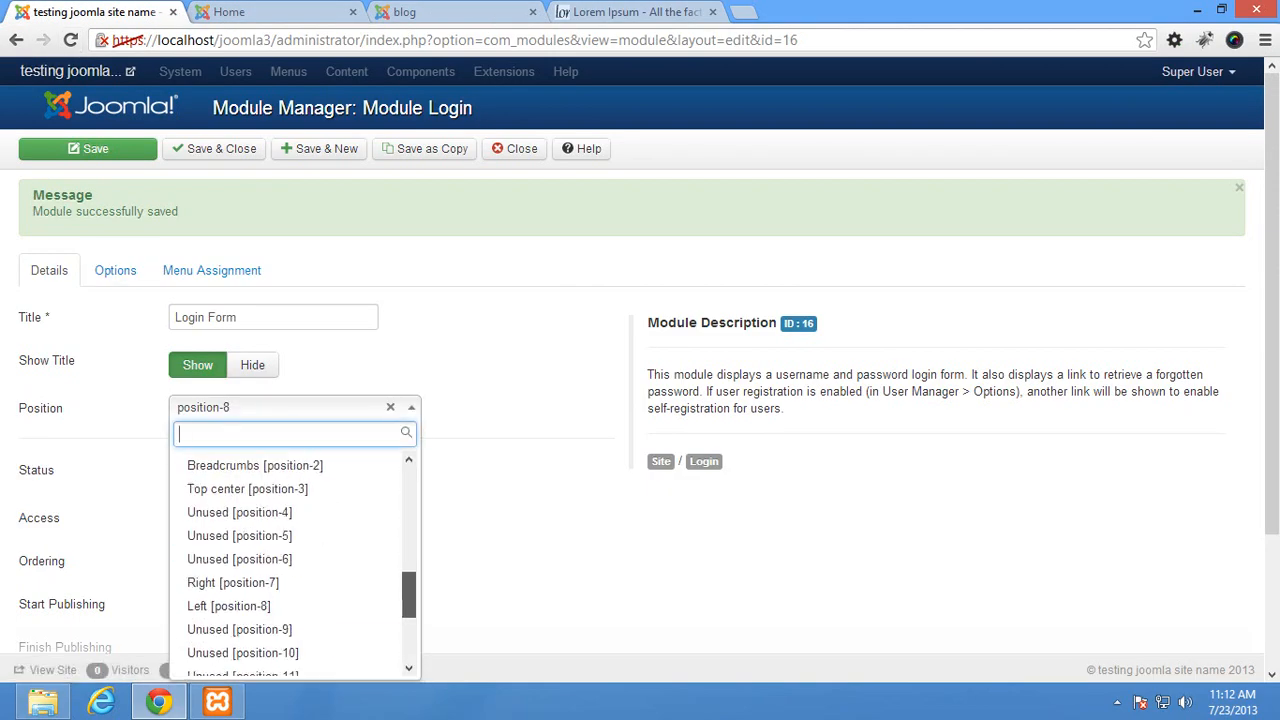
scroll(290, 560, up, 1)
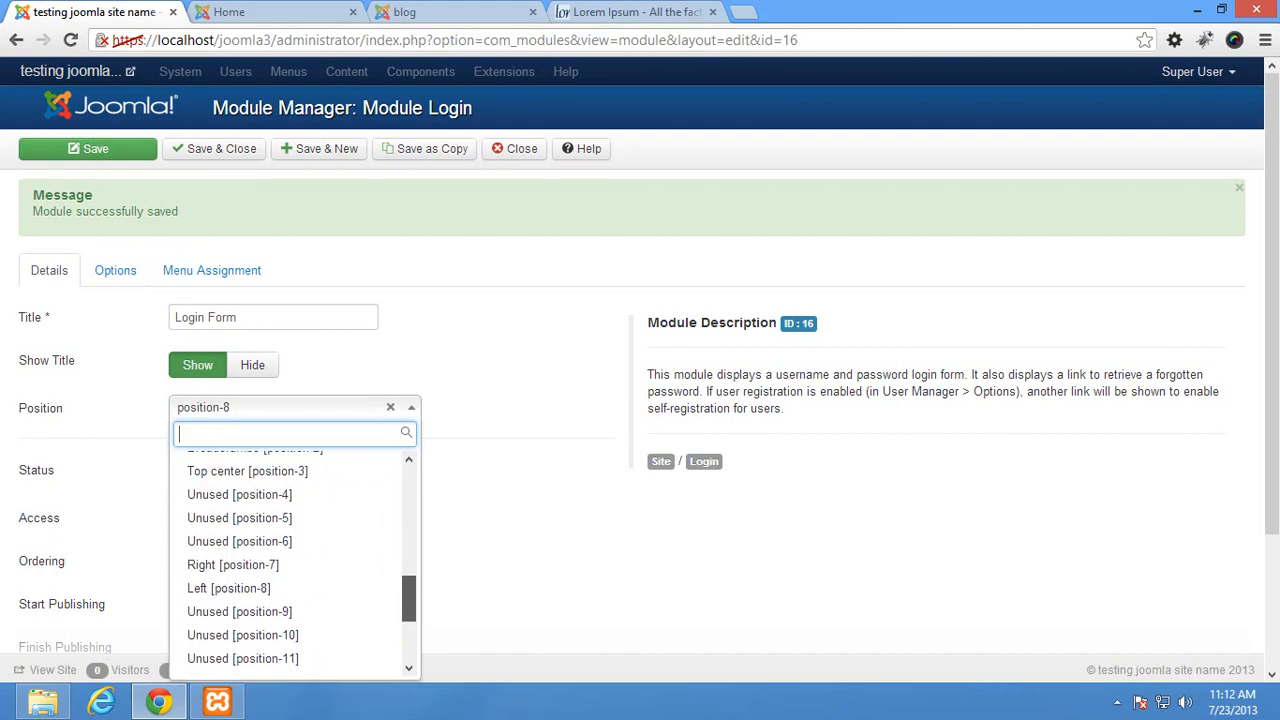
click(233, 564)
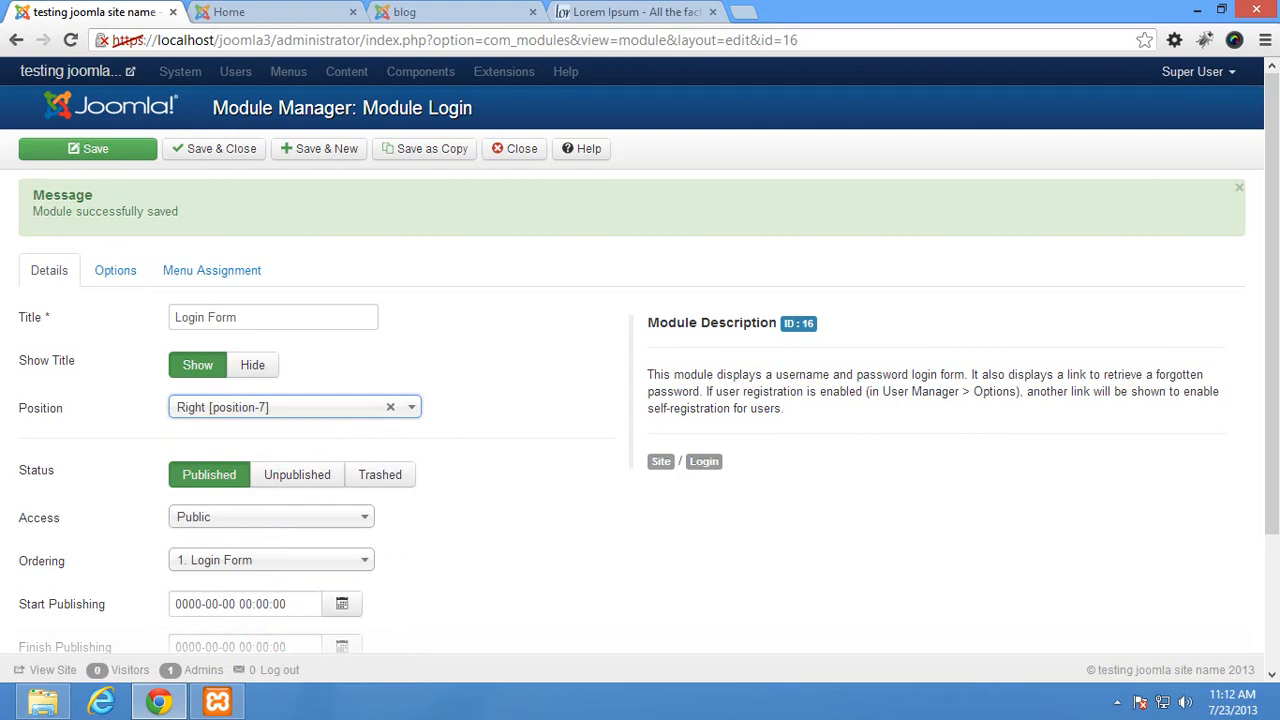
Step: Set the Login Form module's status to Unpublished, then save and close the module
scroll(640, 400, down, 2)
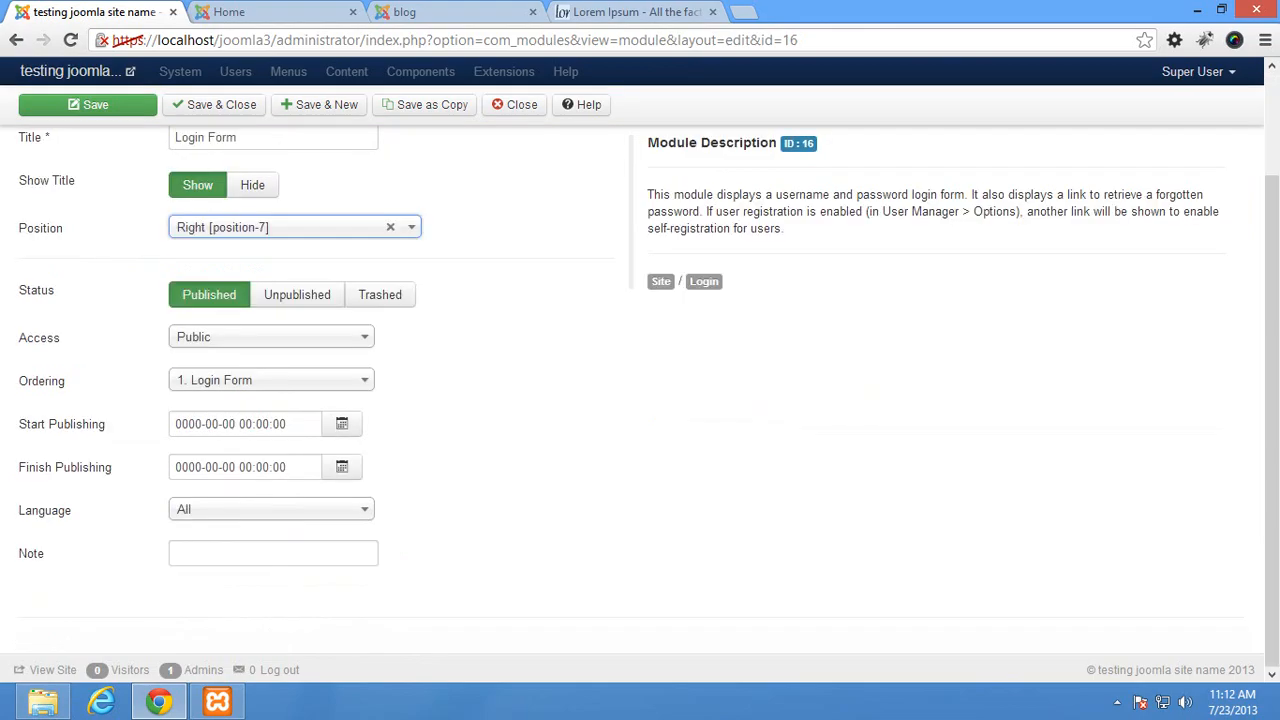
click(297, 294)
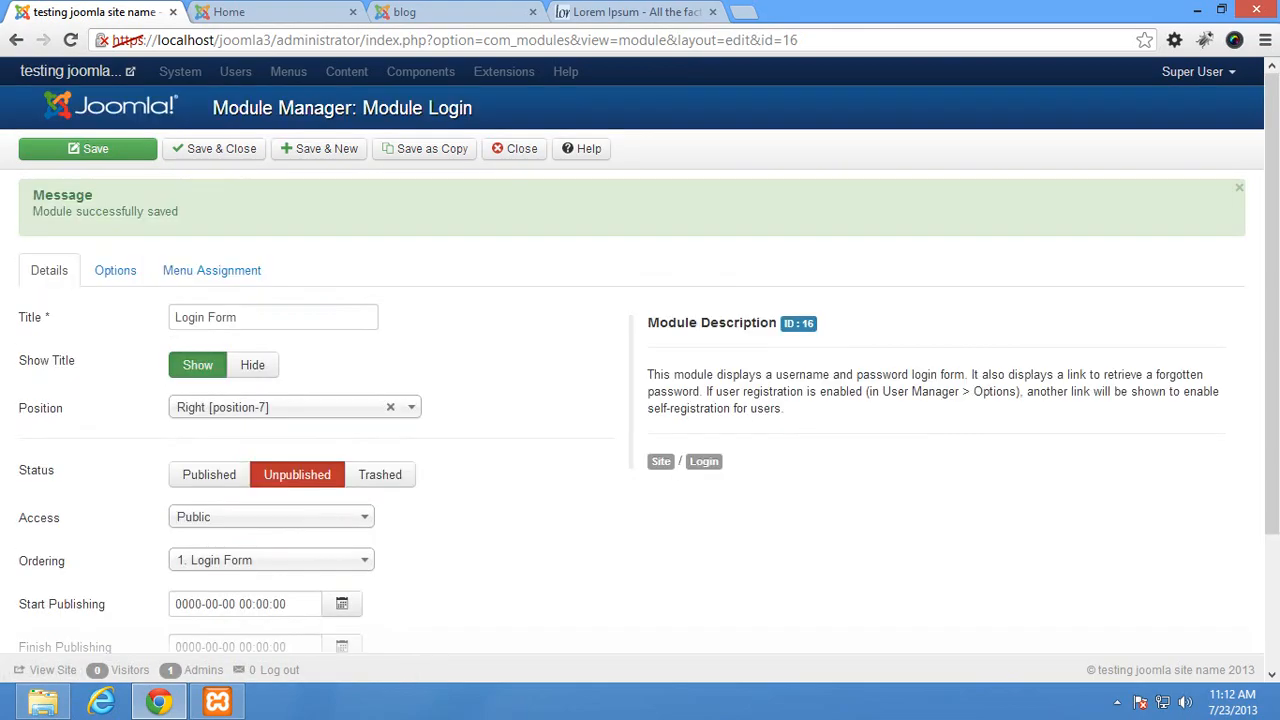
click(214, 148)
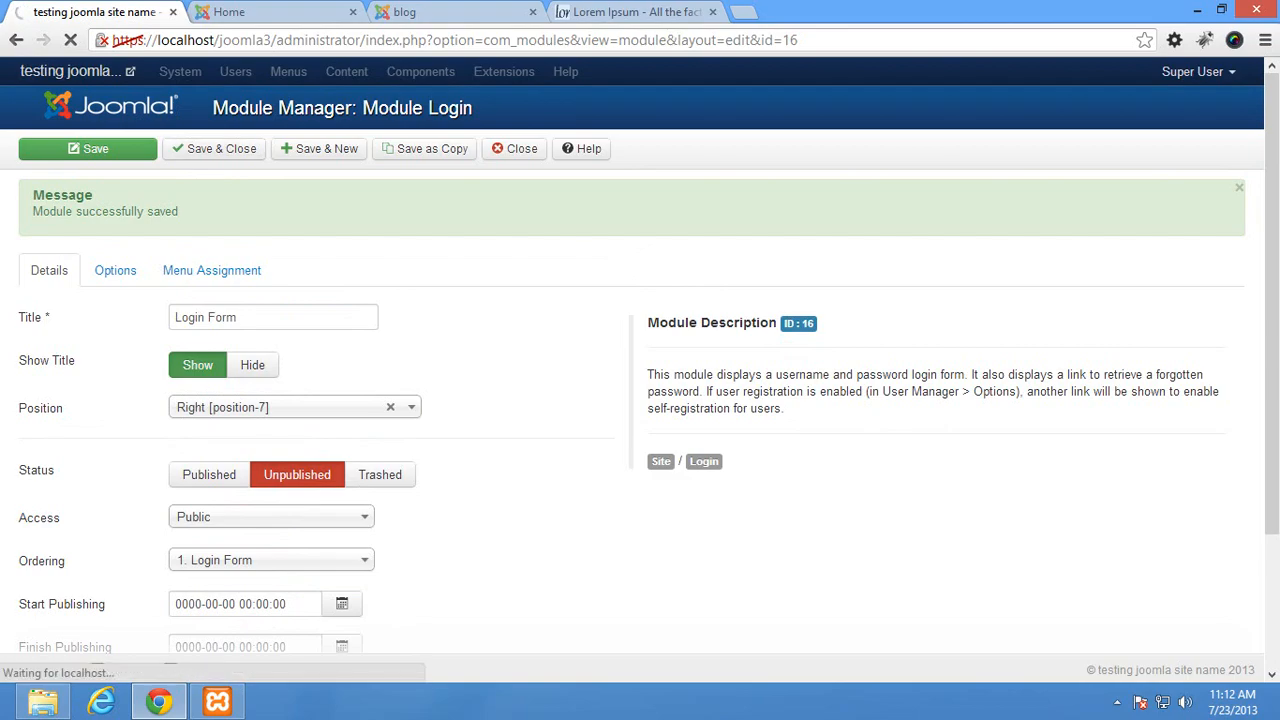
Step: Reload the blog page to check the site with the Login Form module unpublished
key(ctrl+Tab)
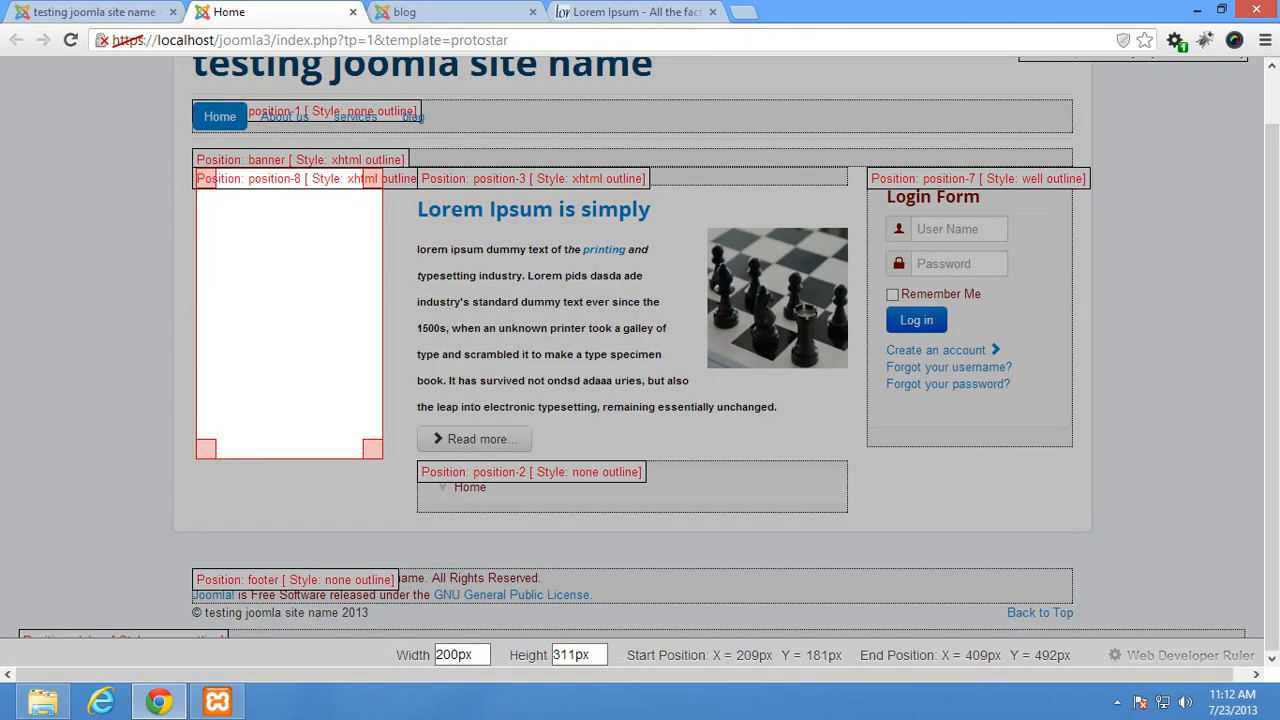
key(ctrl+Tab)
key(F5)
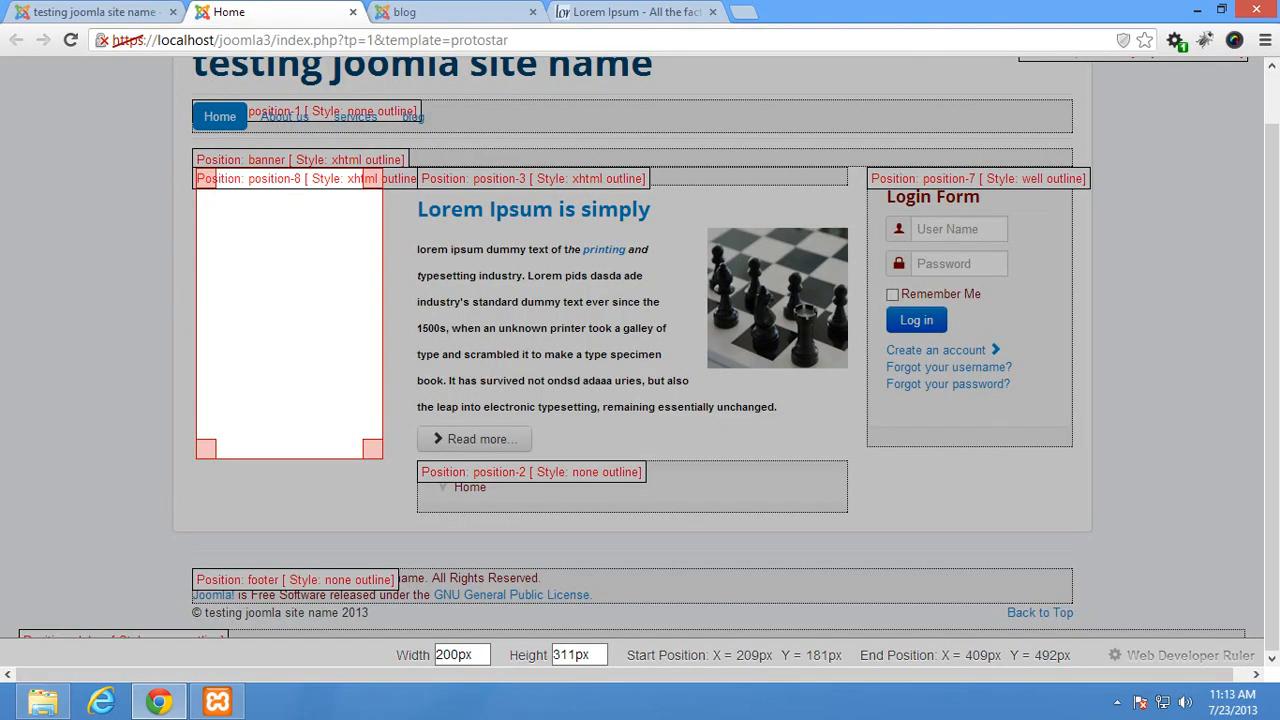
Step: Create a new Custom HTML module from the Module Manager and title it "testing module"
click(235, 12)
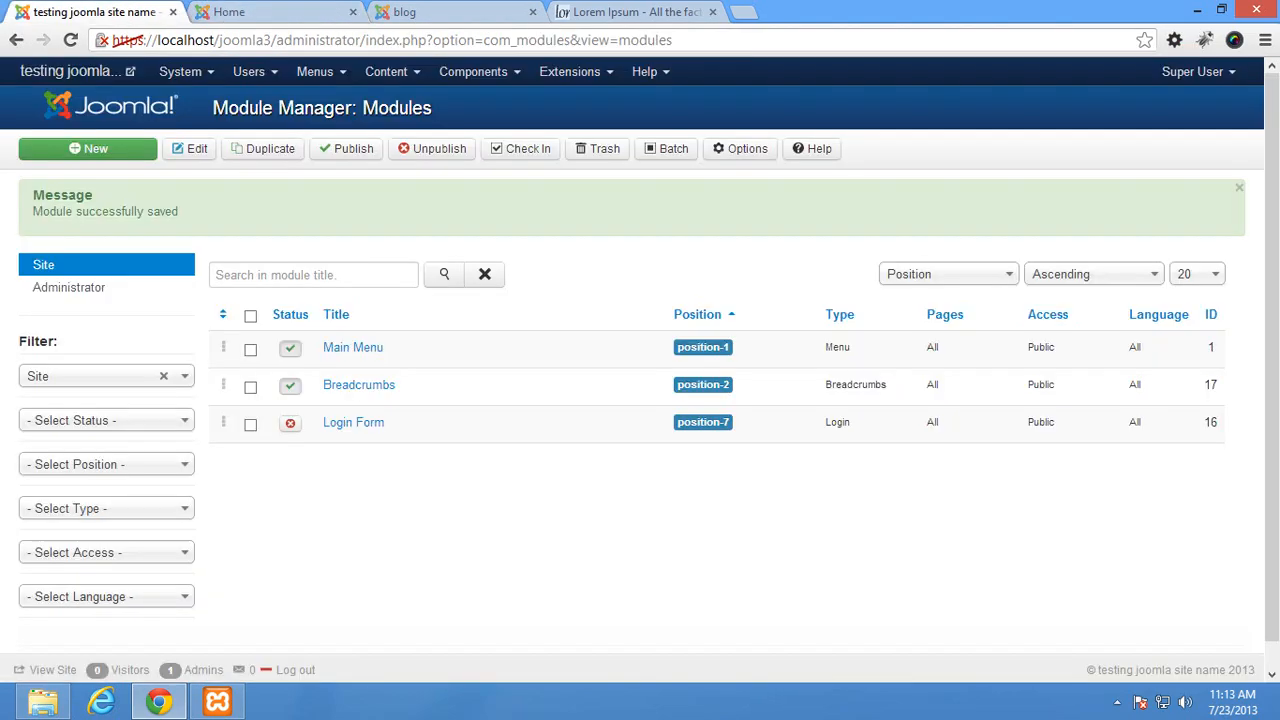
click(90, 12)
click(87, 148)
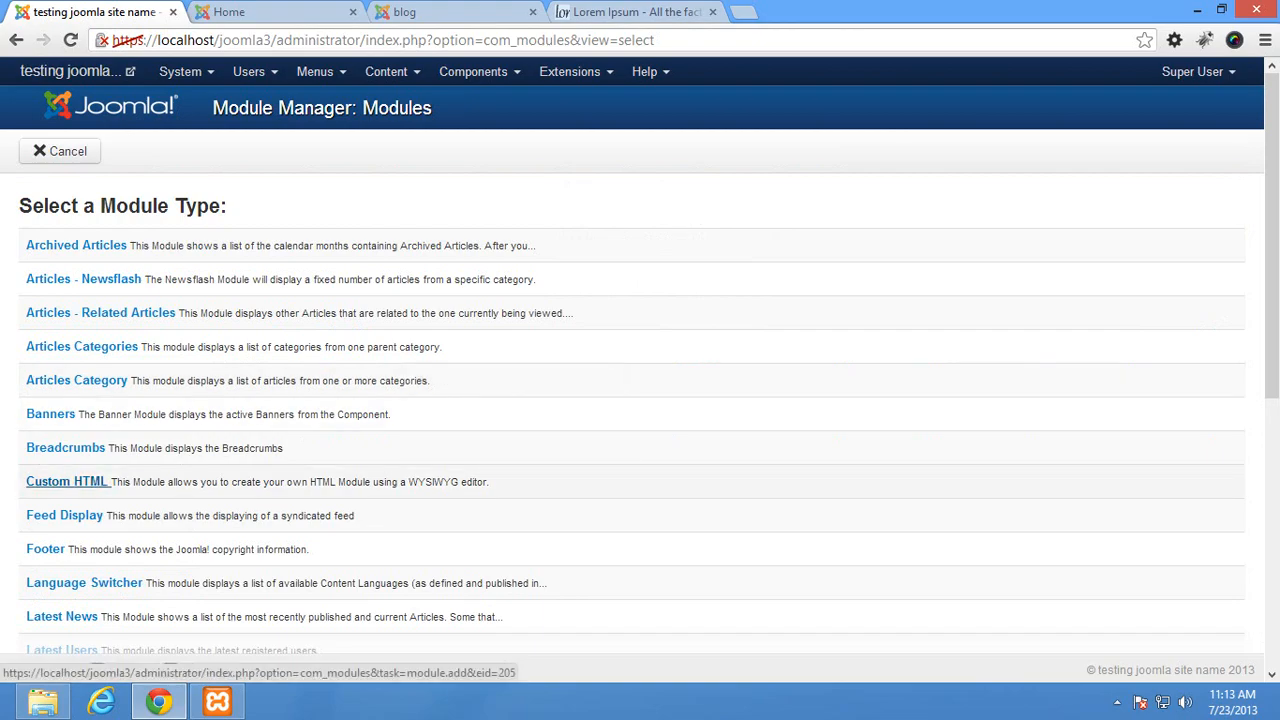
click(66, 481)
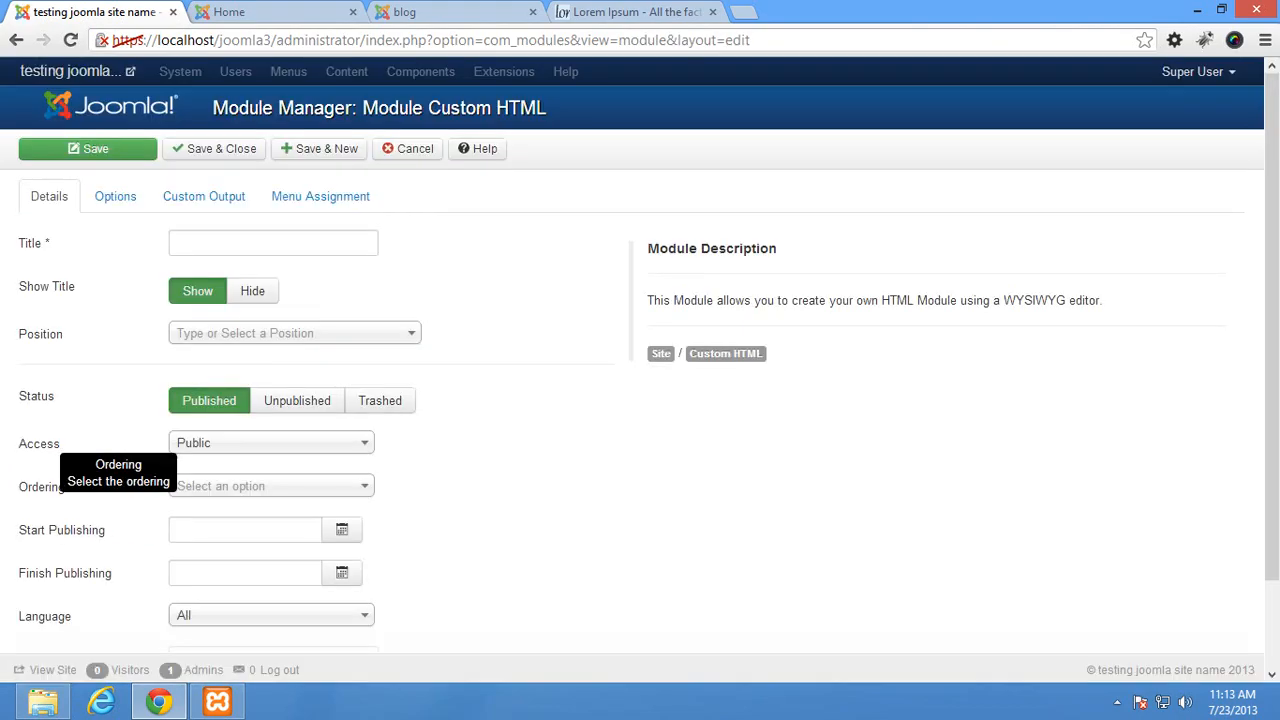
click(273, 243)
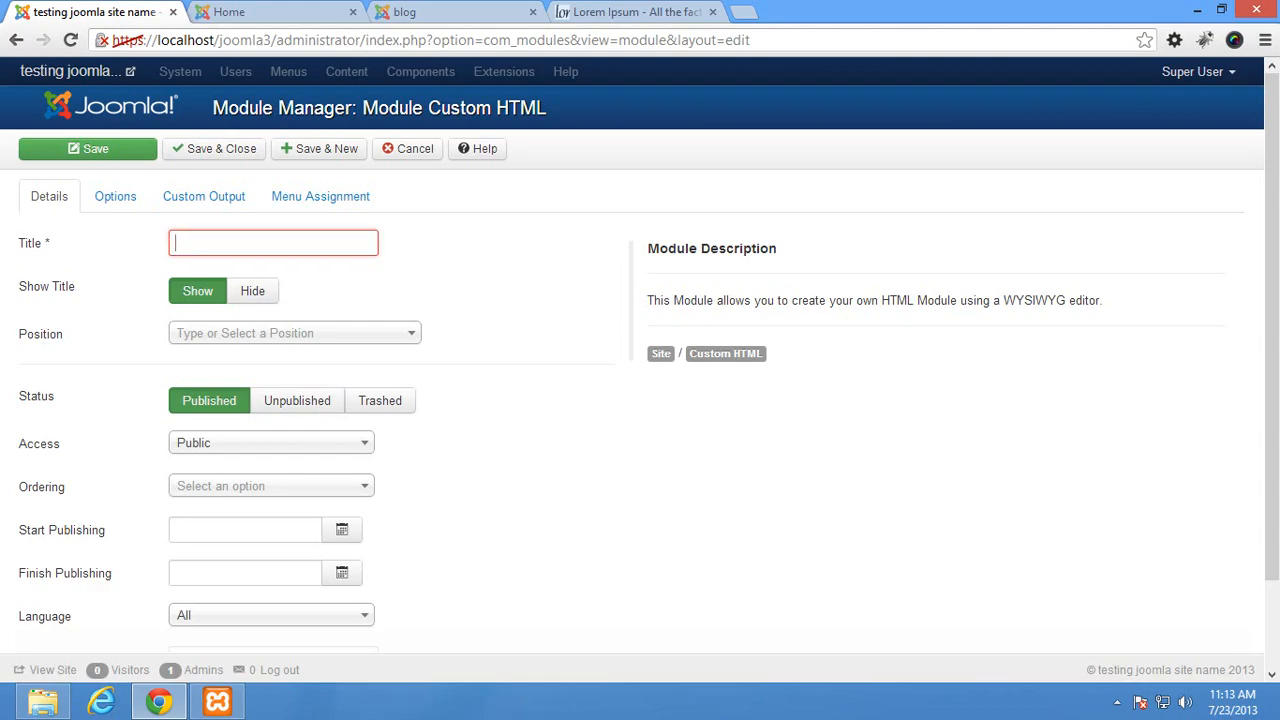
text(testin)
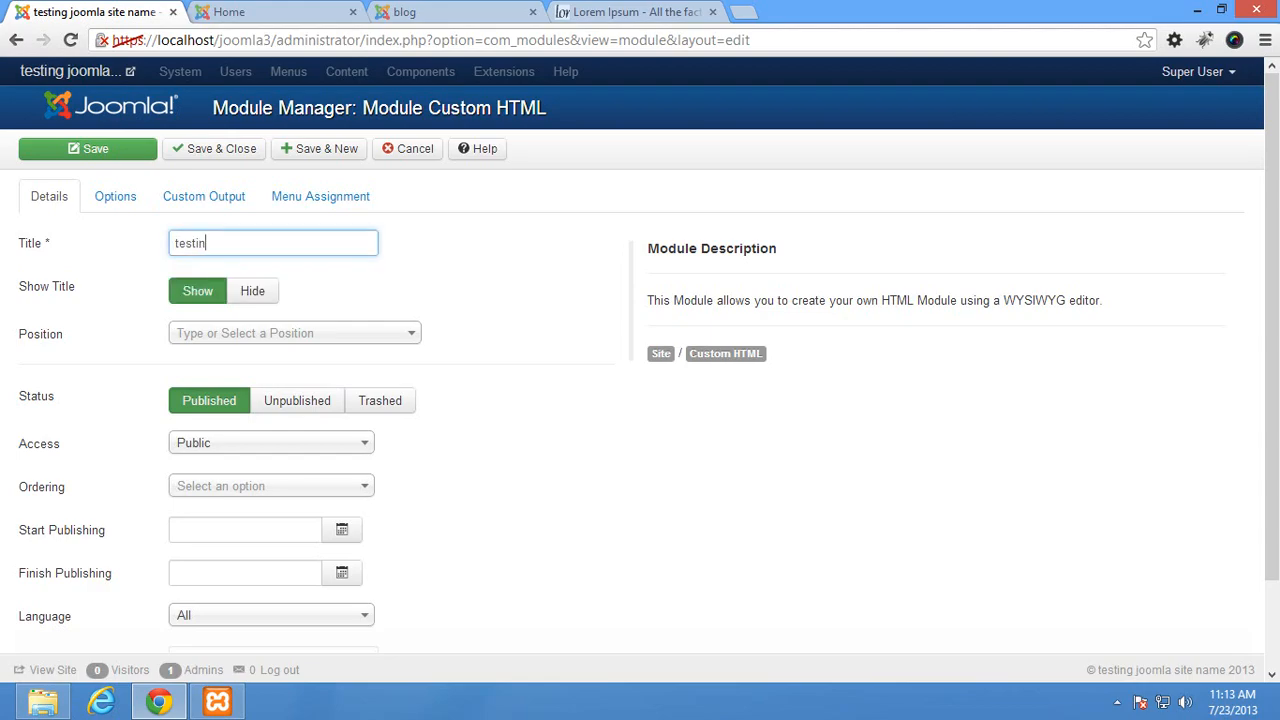
text(g module)
Step: Assign the new Custom HTML module to the Protostar template's Right [position-7] position
click(294, 333)
scroll(290, 490, down, 8)
scroll(290, 490, up, 3)
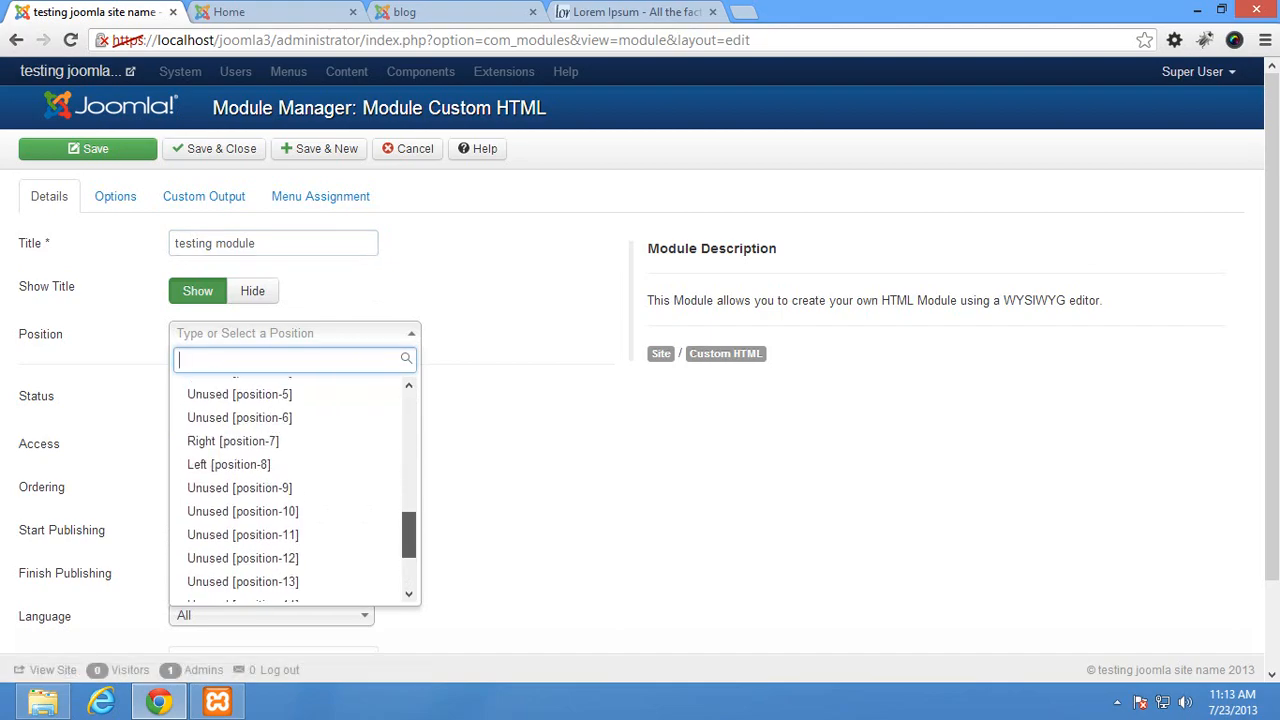
scroll(295, 490, up, 3)
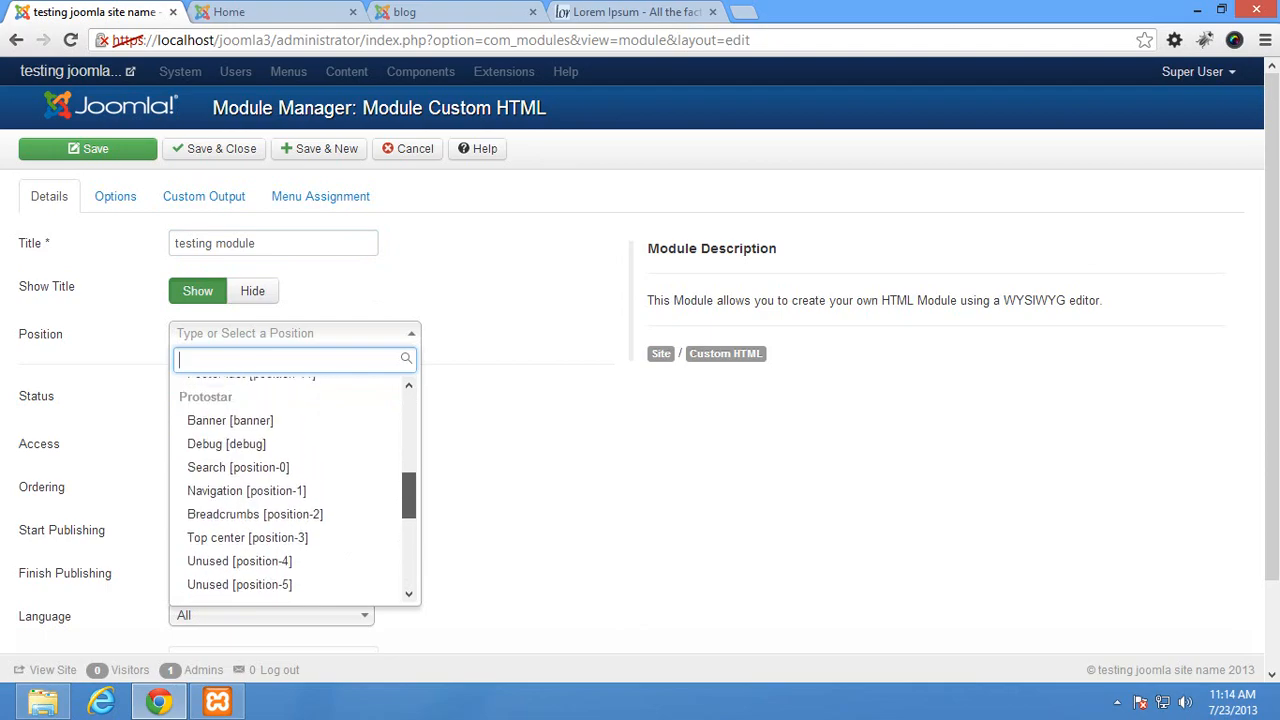
scroll(290, 490, down, 3)
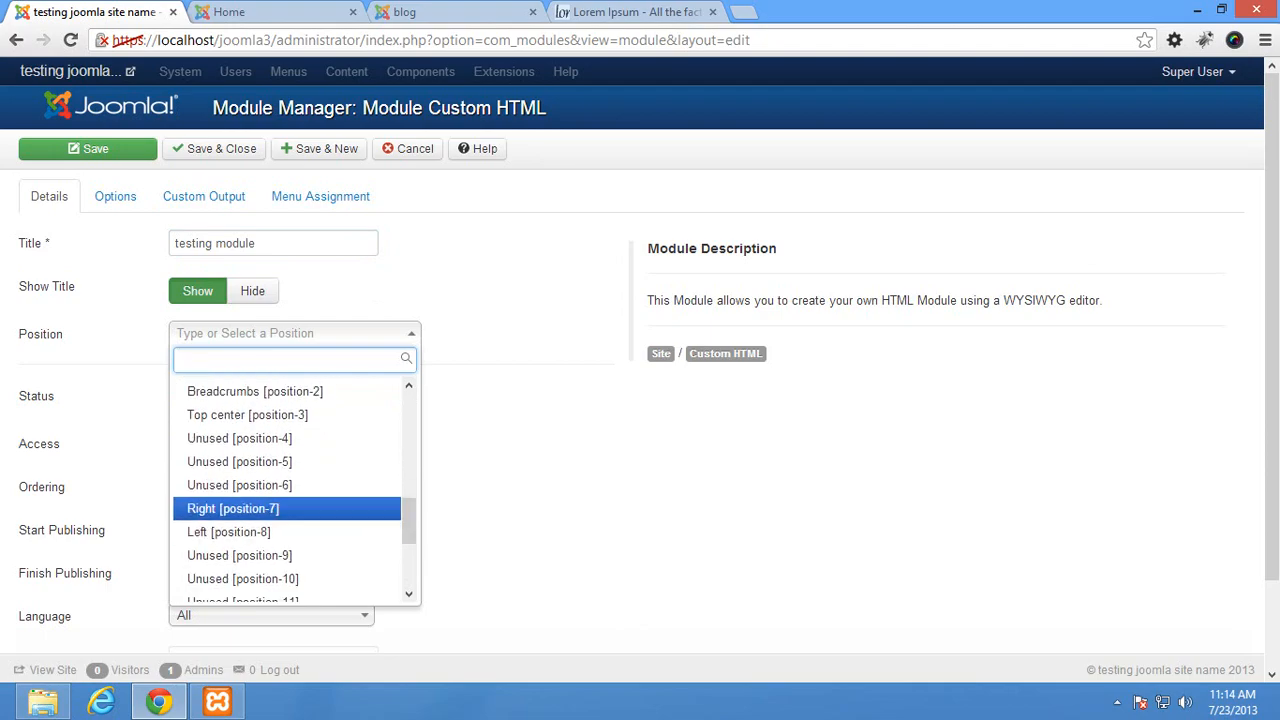
click(233, 508)
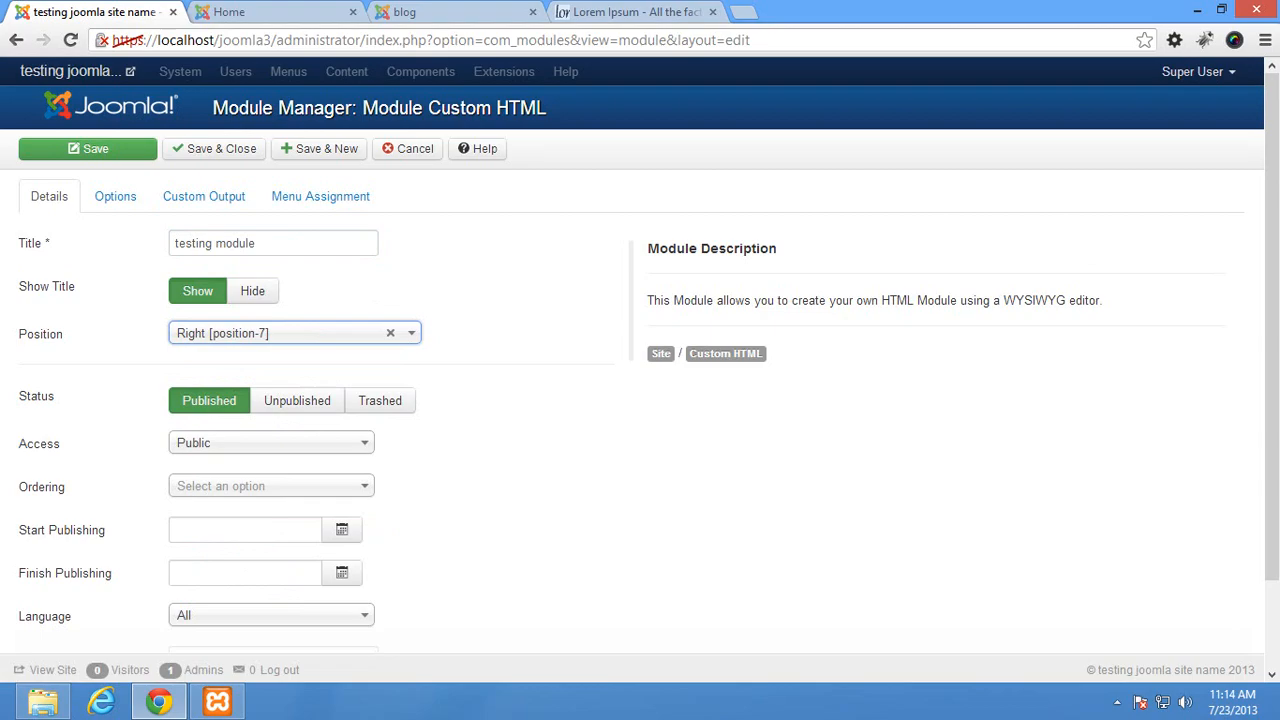
Step: Review the basic and advanced options of the Custom HTML module
click(115, 196)
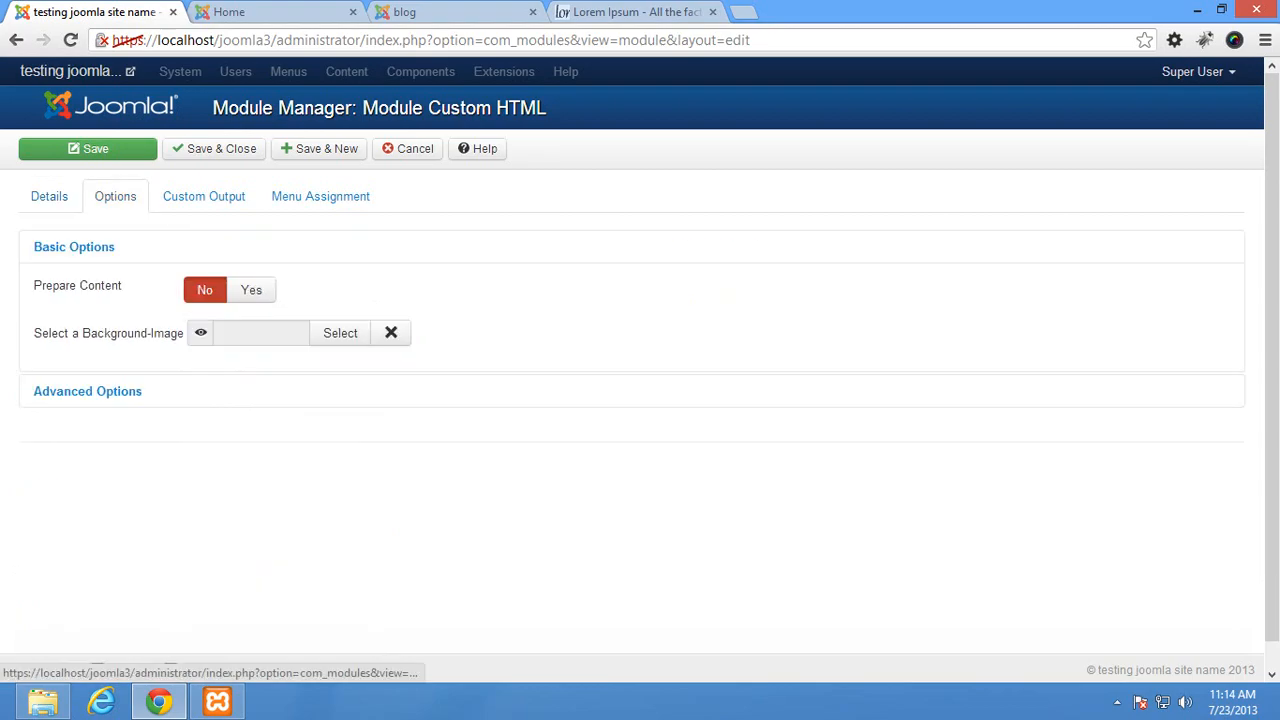
mouse_move(130, 333)
click(87, 391)
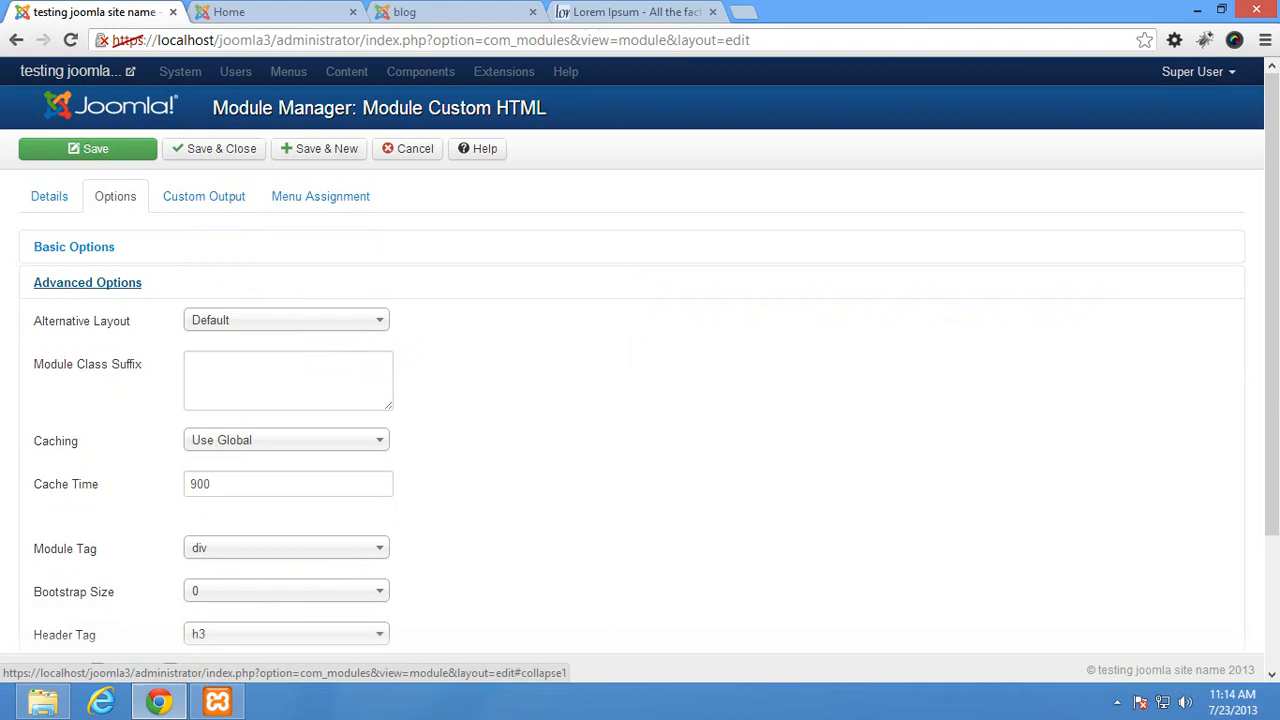
scroll(640, 380, down, 3)
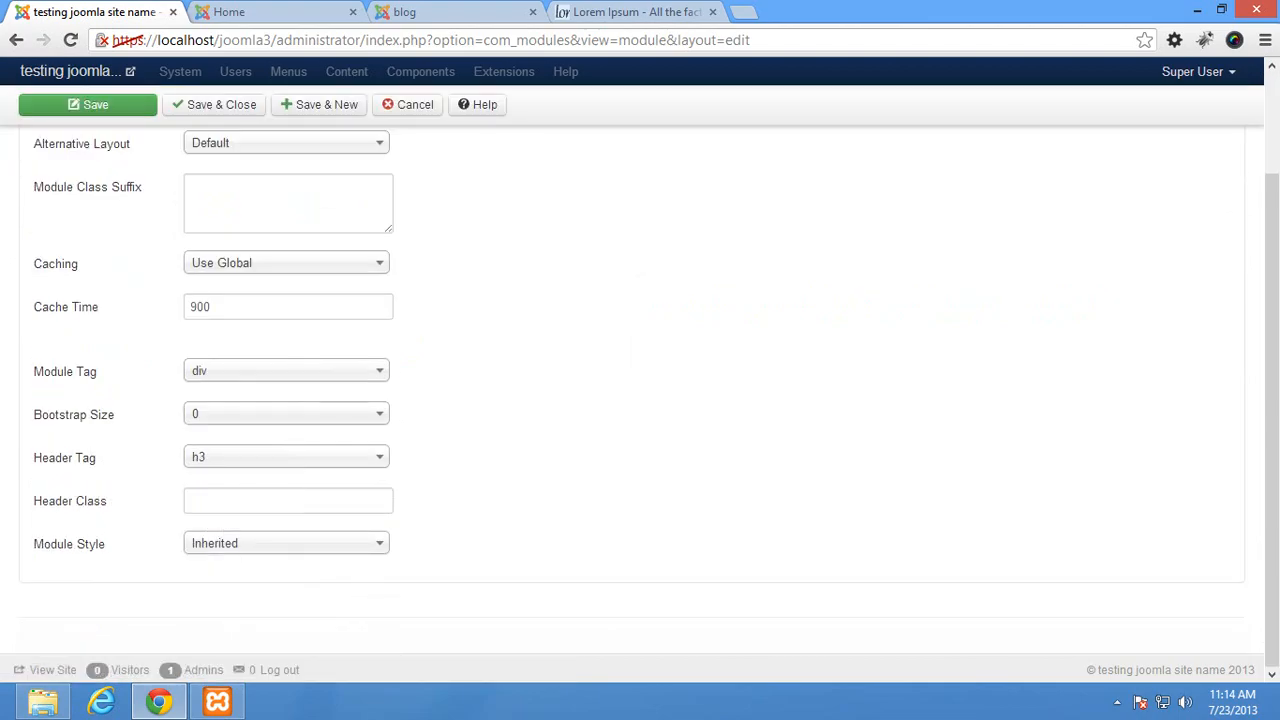
scroll(74, 248, up, 3)
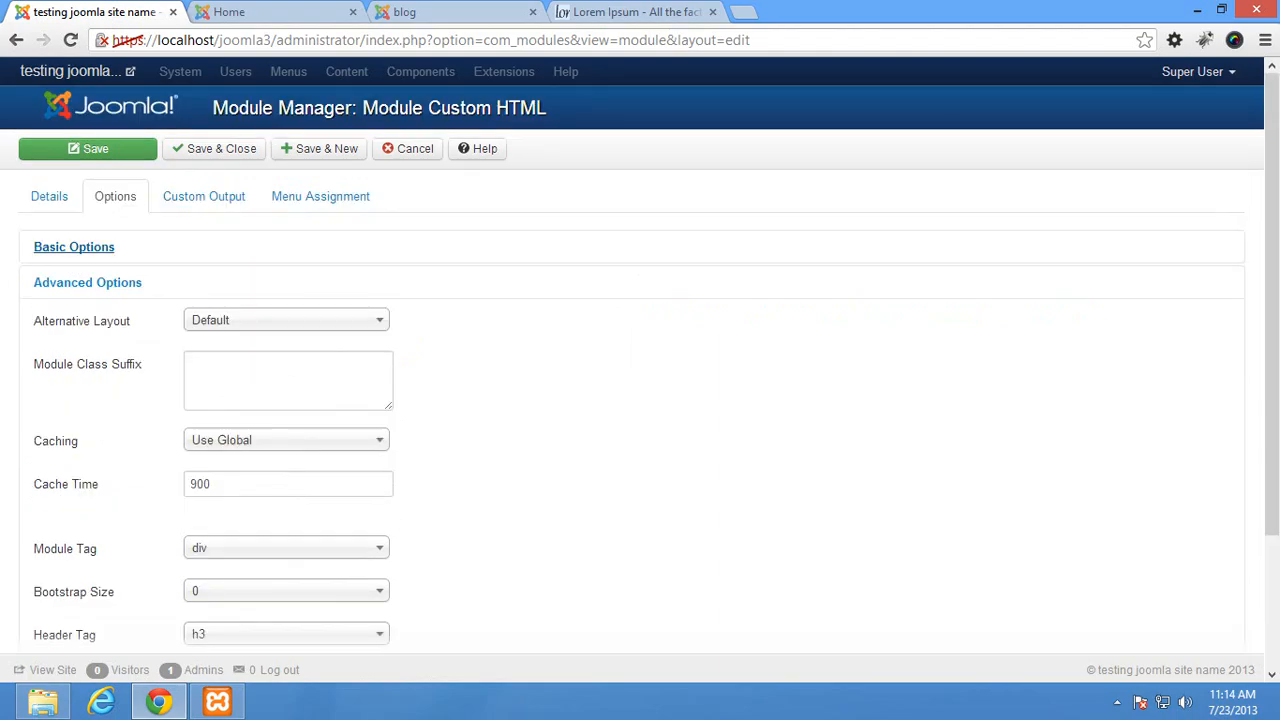
Step: Open the module's custom output editor and copy the "What is Lorem Ipsum?" paragraph from the lipsum.com page
click(204, 196)
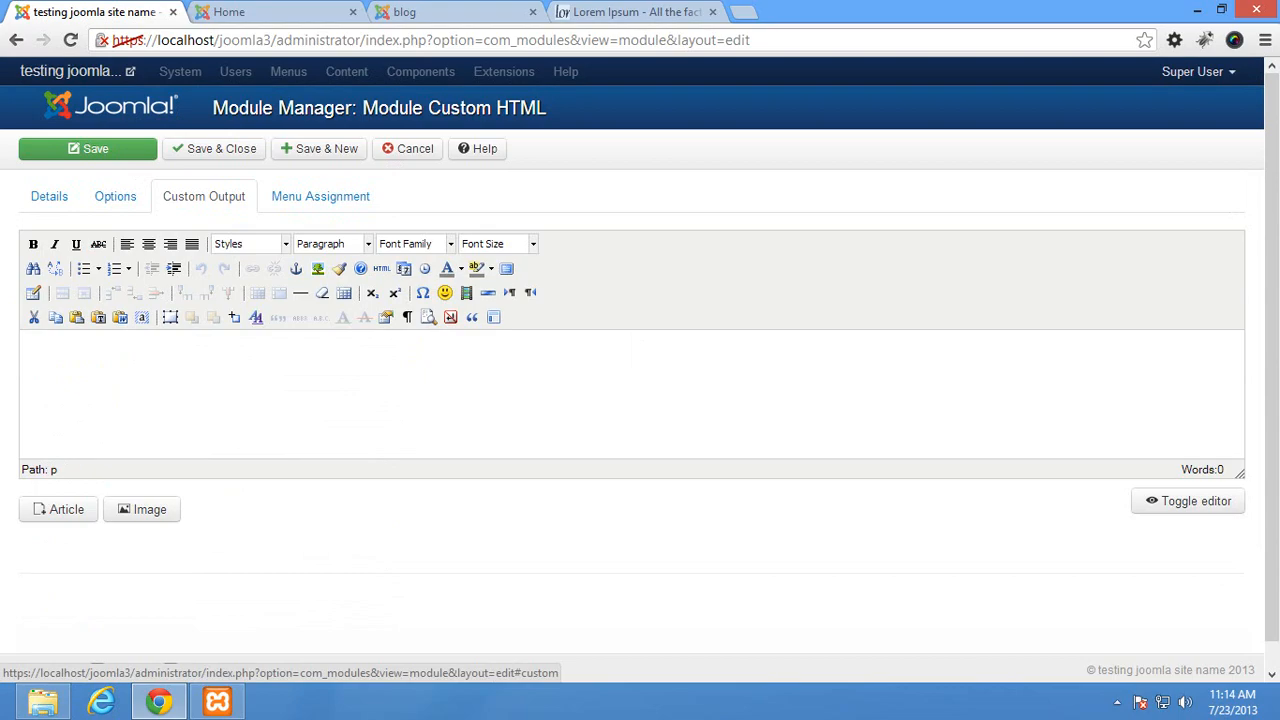
click(630, 12)
right_click(418, 480)
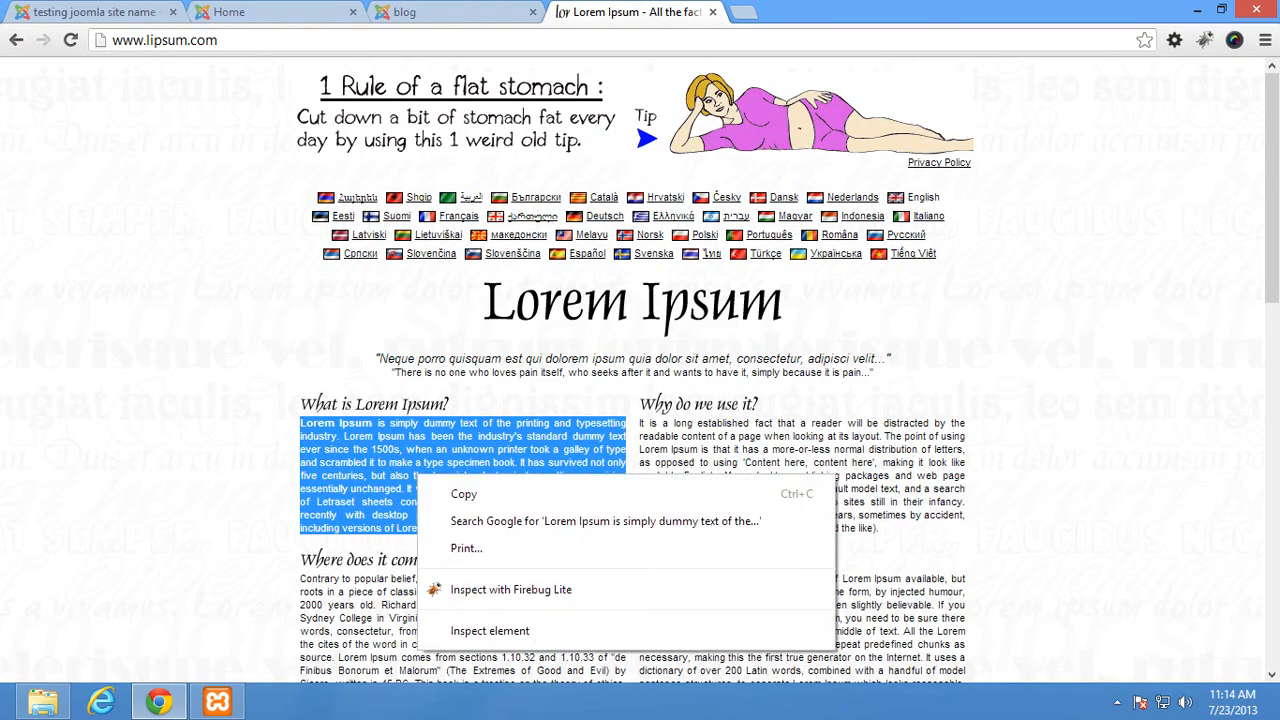
click(463, 494)
click(95, 12)
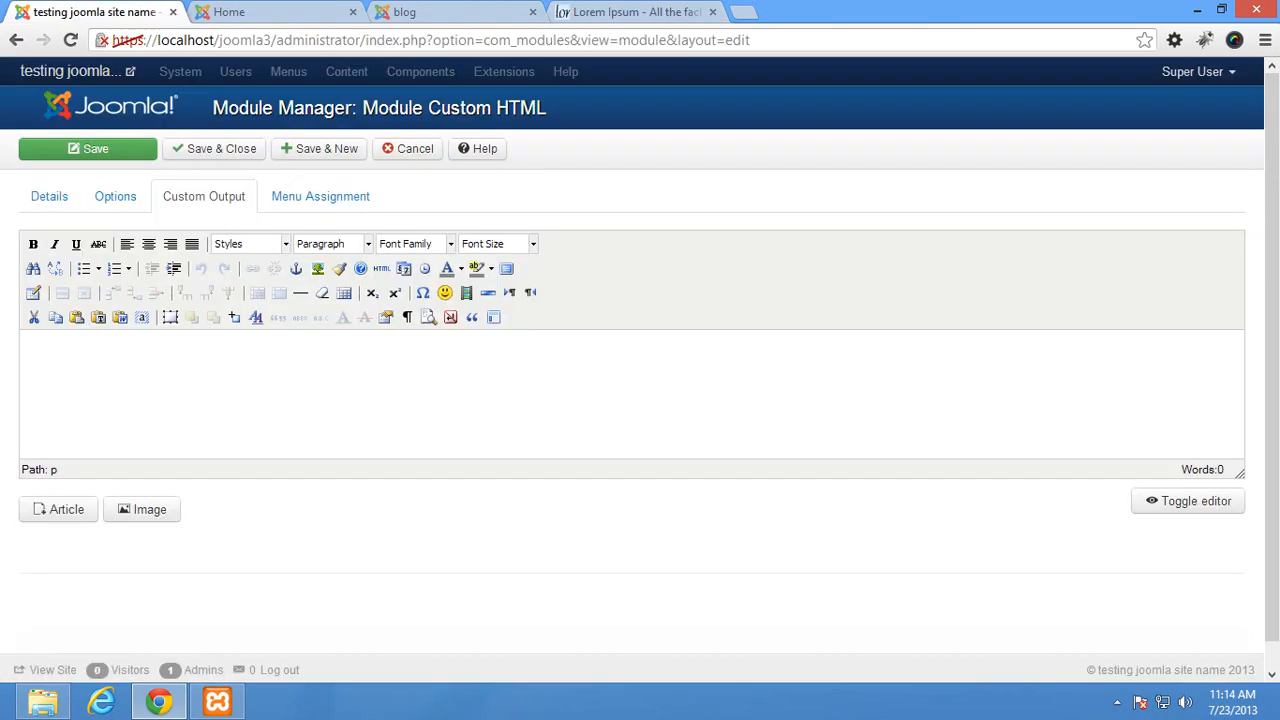
Step: Try to paste the copied paragraph into the empty custom output editor with the editor's Paste command
right_click(97, 351)
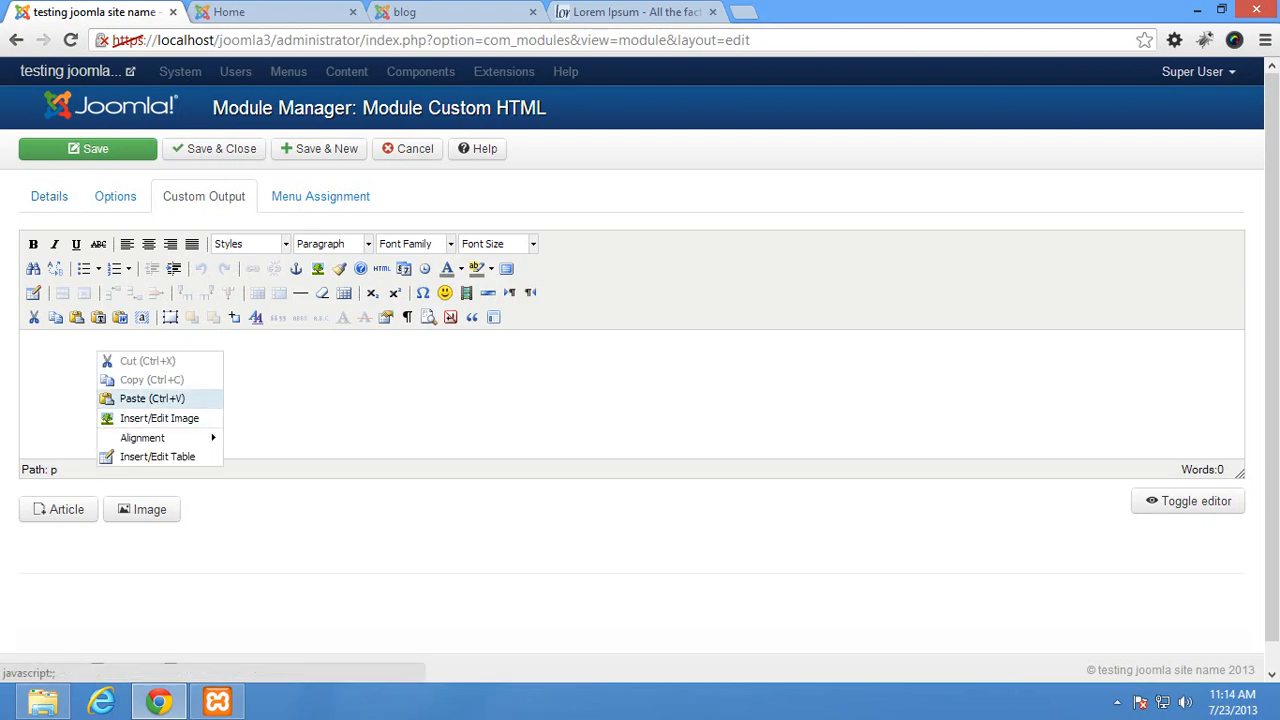
click(150, 398)
key(Return)
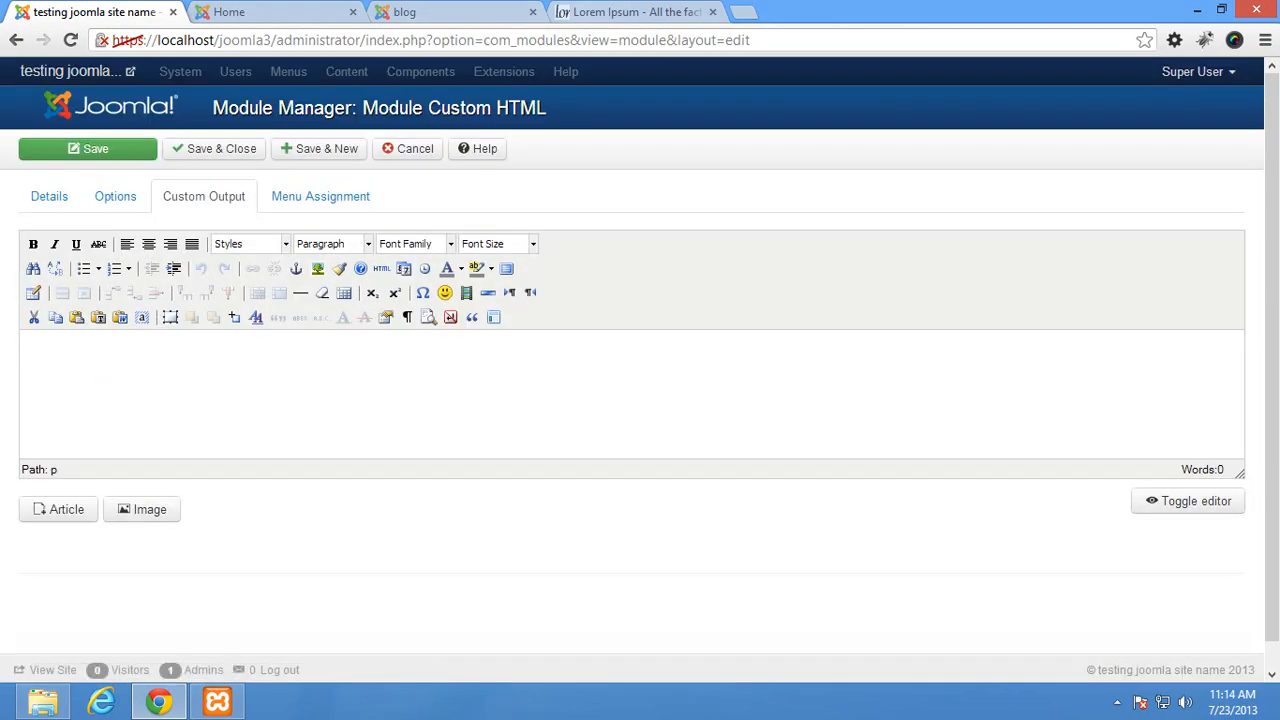
Step: Reselect the "What is Lorem Ipsum?" paragraph on lipsum.com, paste it into the module's custom output, and save the module
key(ctrl+shift+Tab)
drag(457, 528, 300, 423)
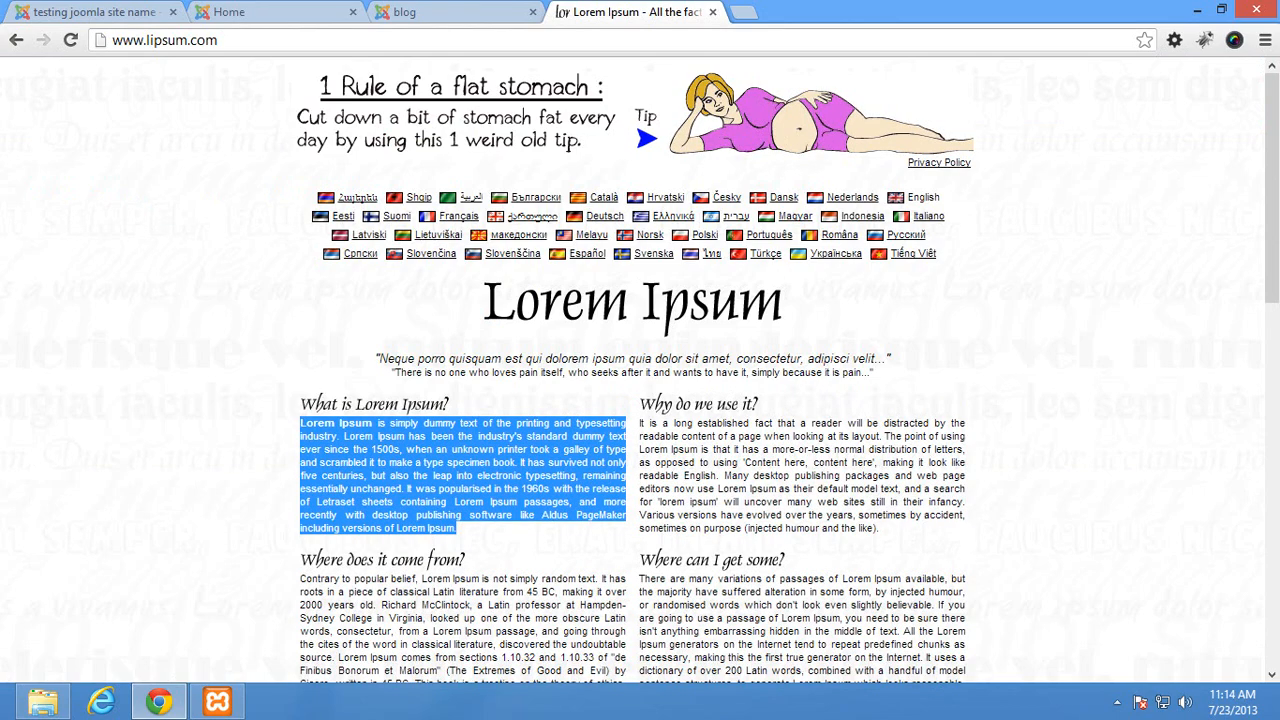
key(ctrl+Tab)
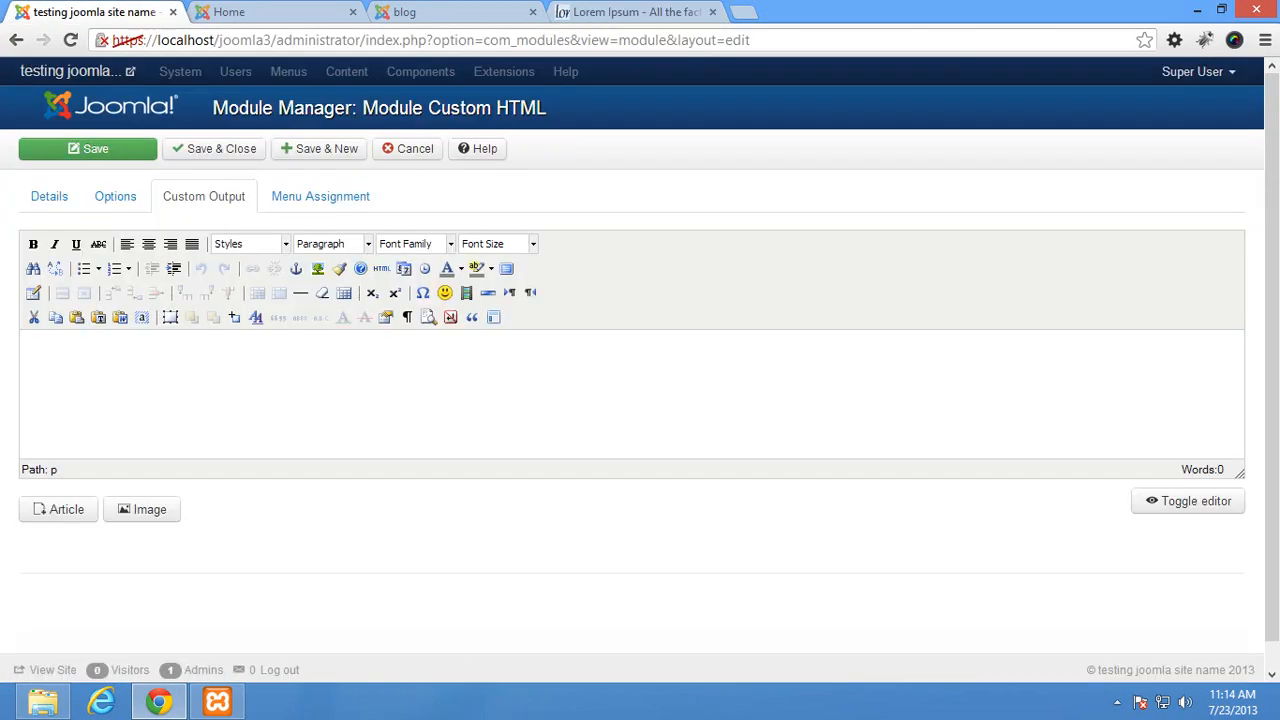
key(ctrl+v)
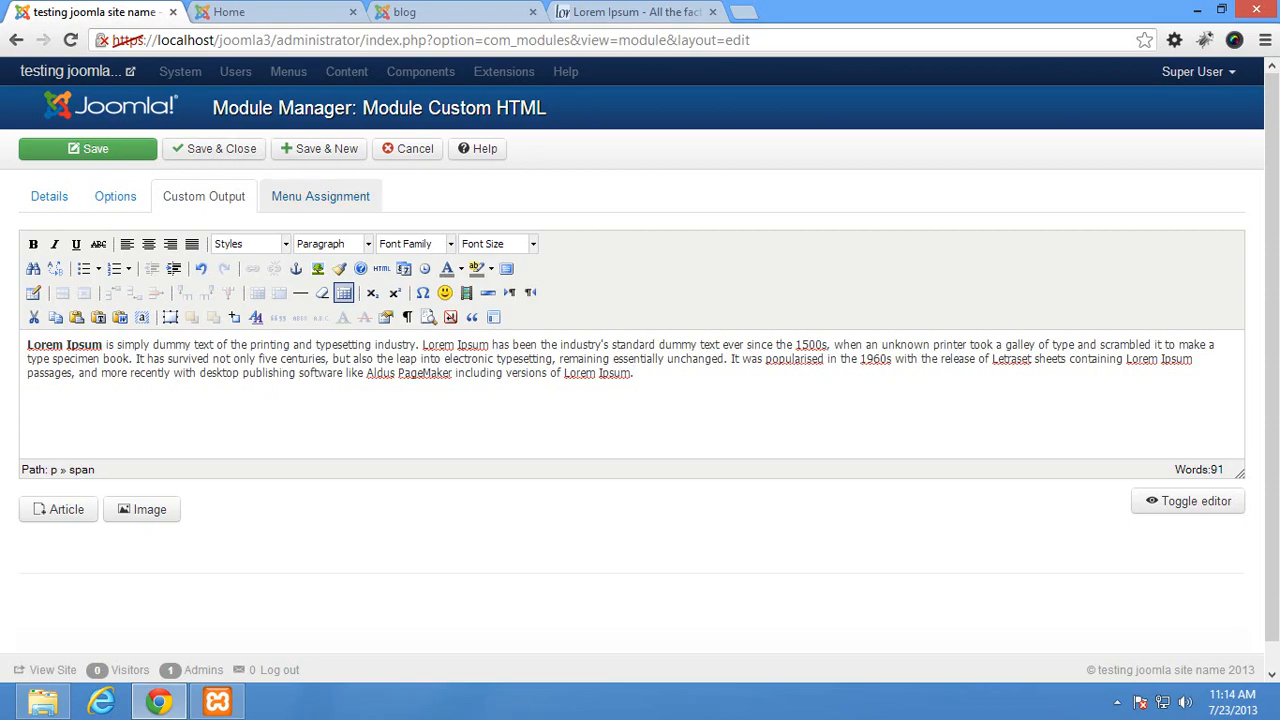
click(87, 148)
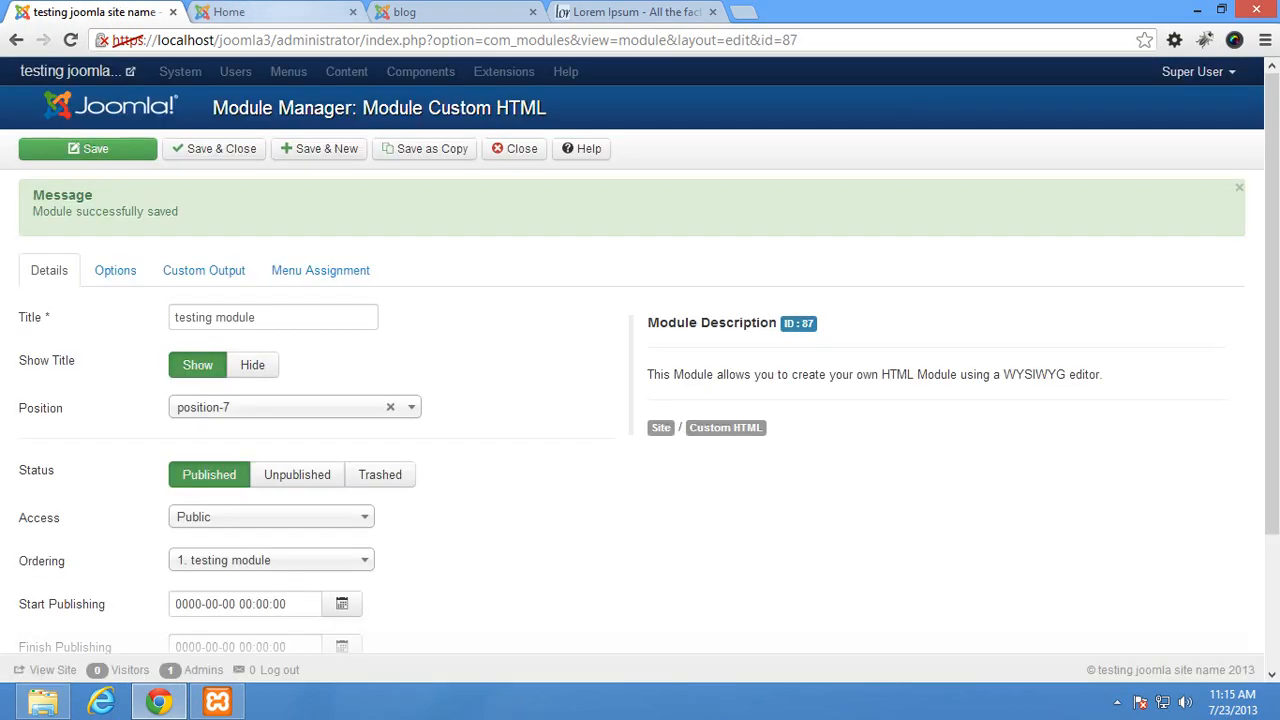
Step: Reload the blog page to check how the testing module displays on the site
key(ctrl+Tab)
key(ctrl+Tab)
key(F5)
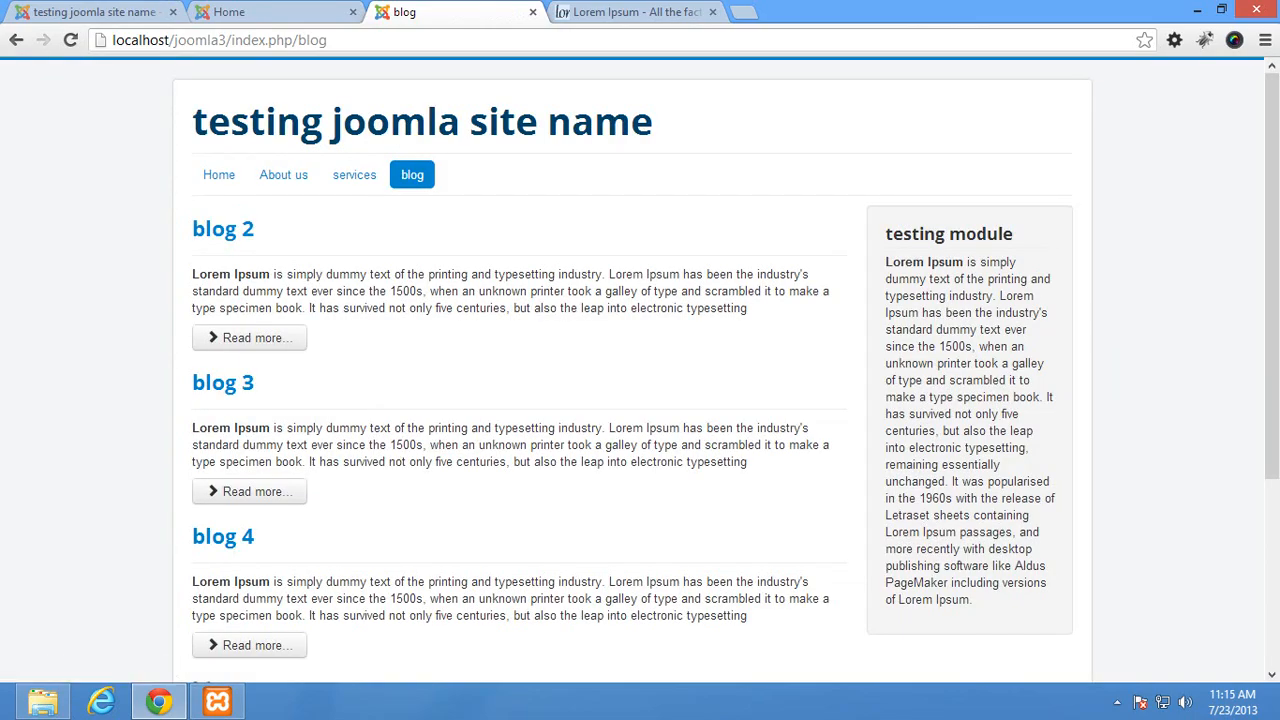
Step: Check the Home page, then assign the testing module only to the Home and blog pages, excluding About us and services, and save it
click(219, 174)
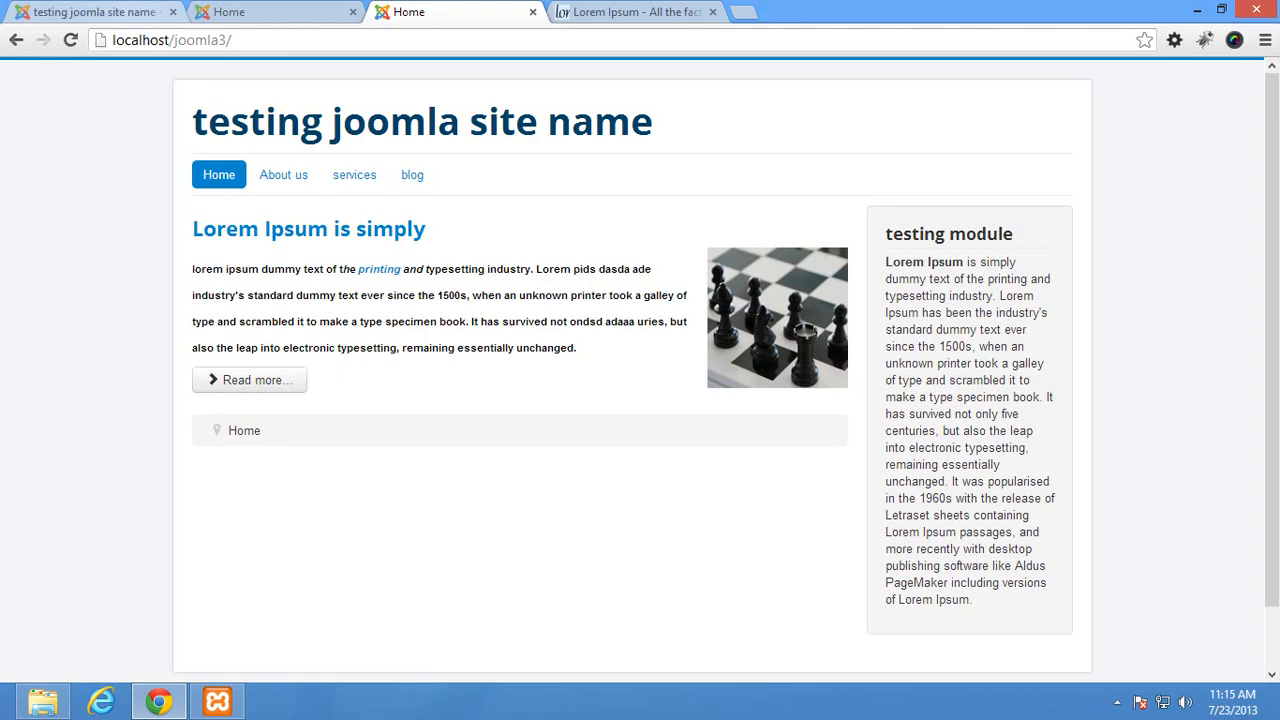
click(95, 12)
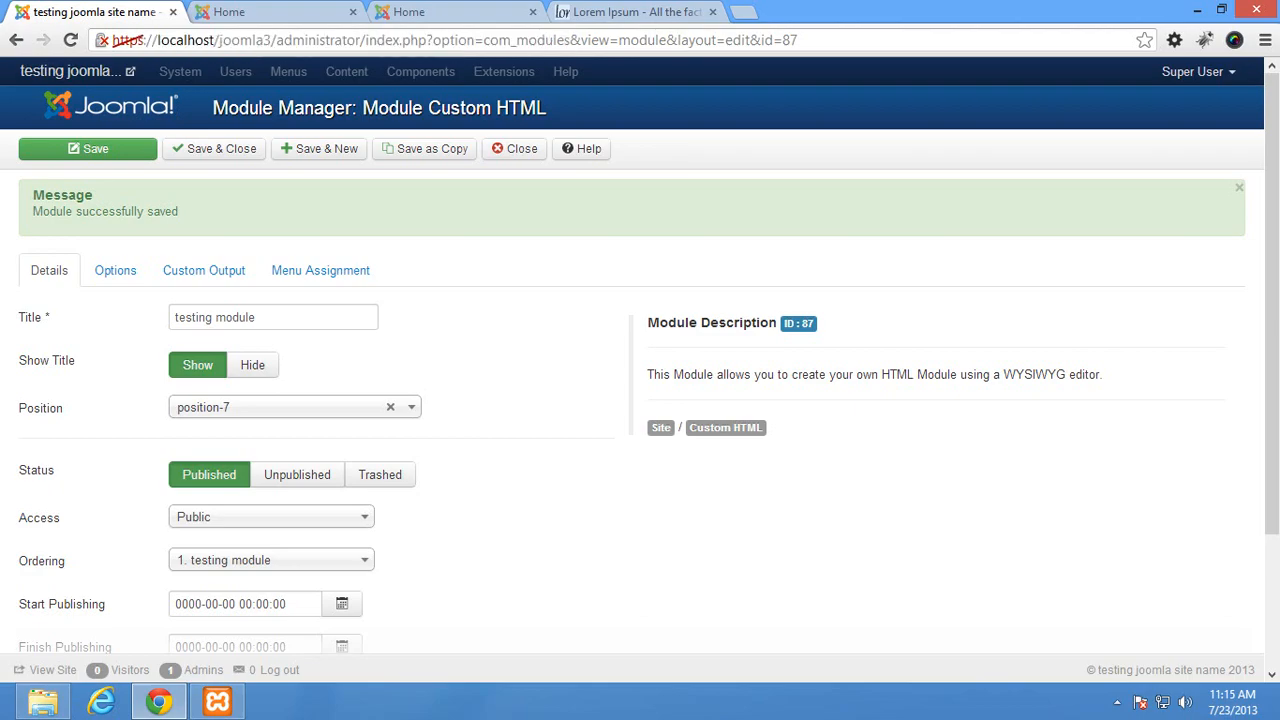
click(320, 270)
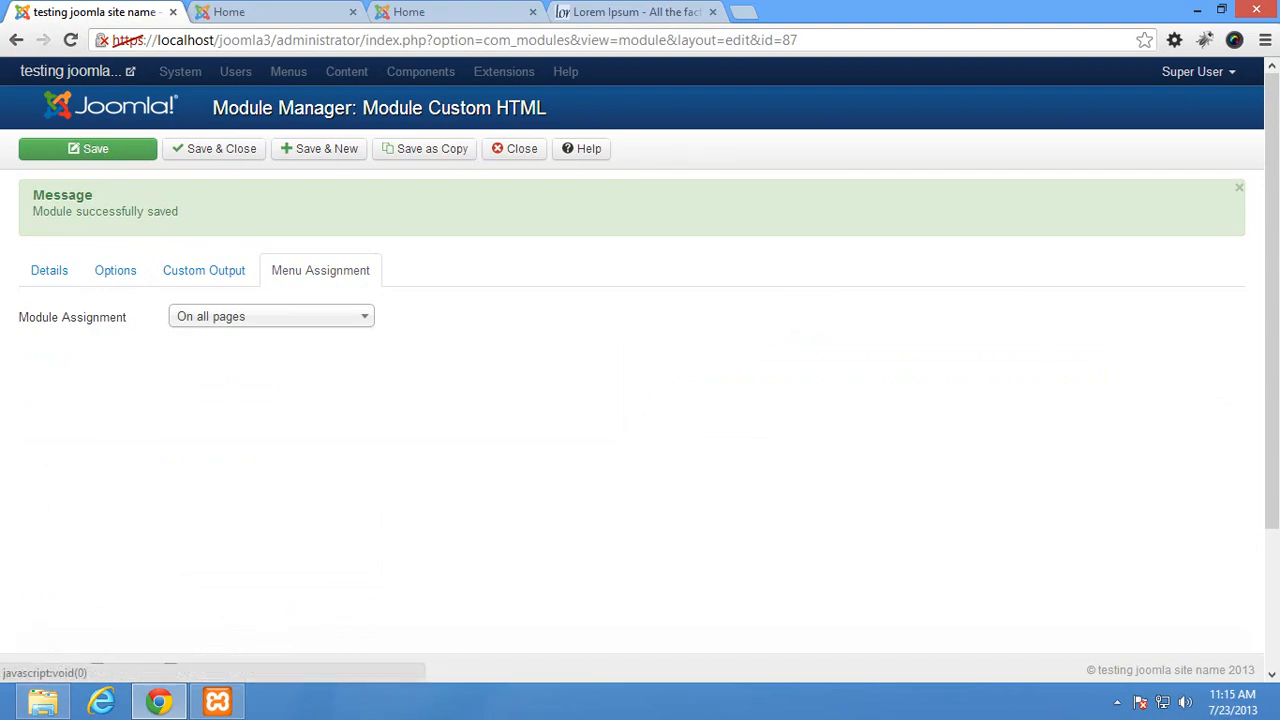
click(271, 316)
key(Down)
key(Down)
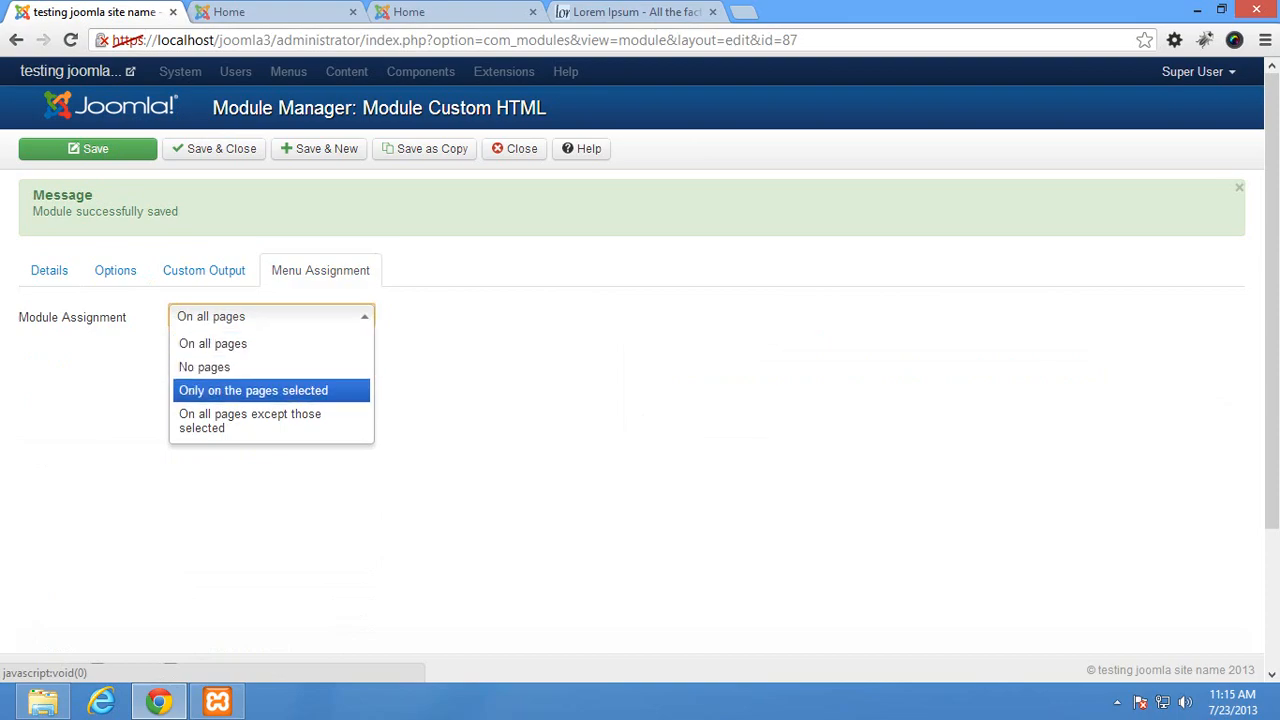
key(Return)
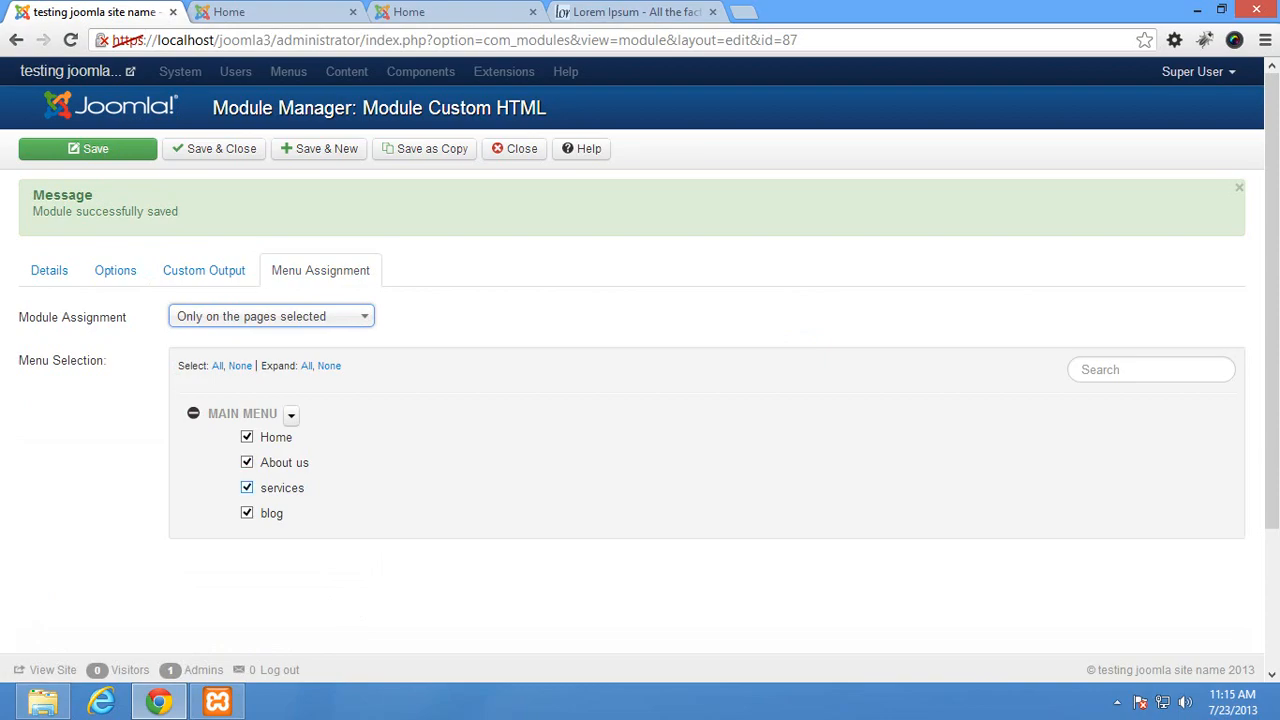
click(247, 487)
click(247, 462)
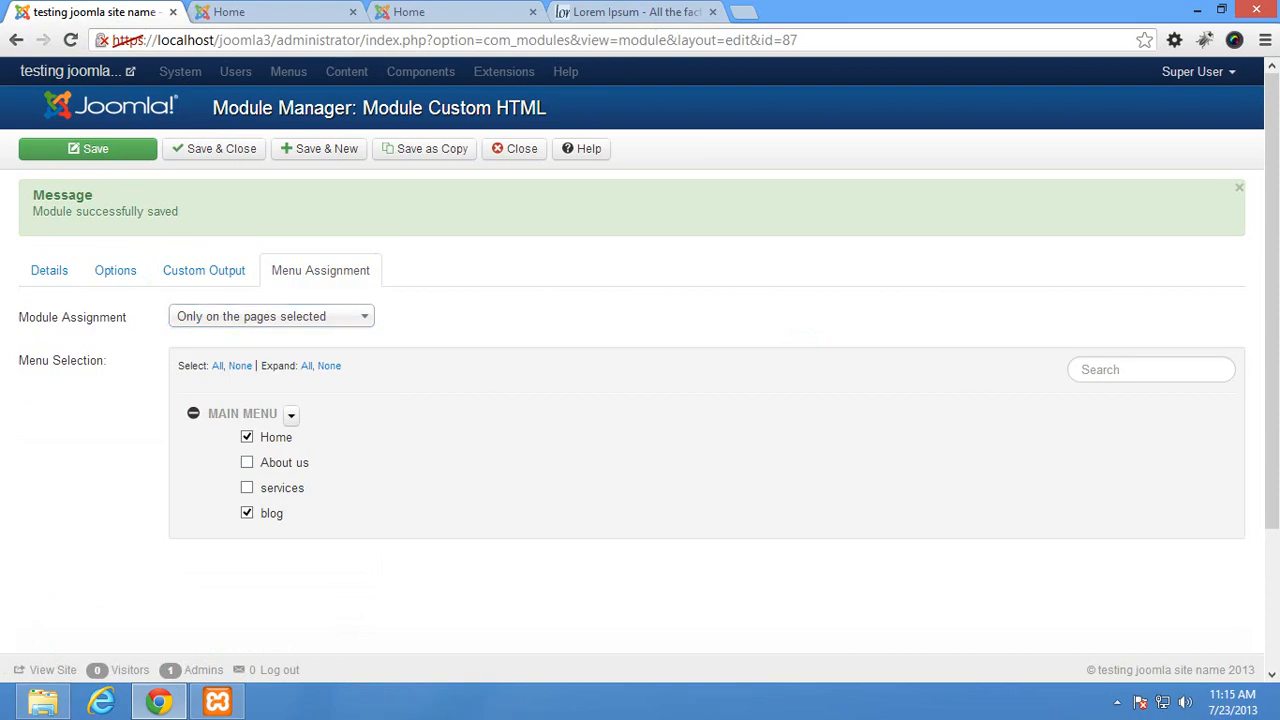
click(88, 148)
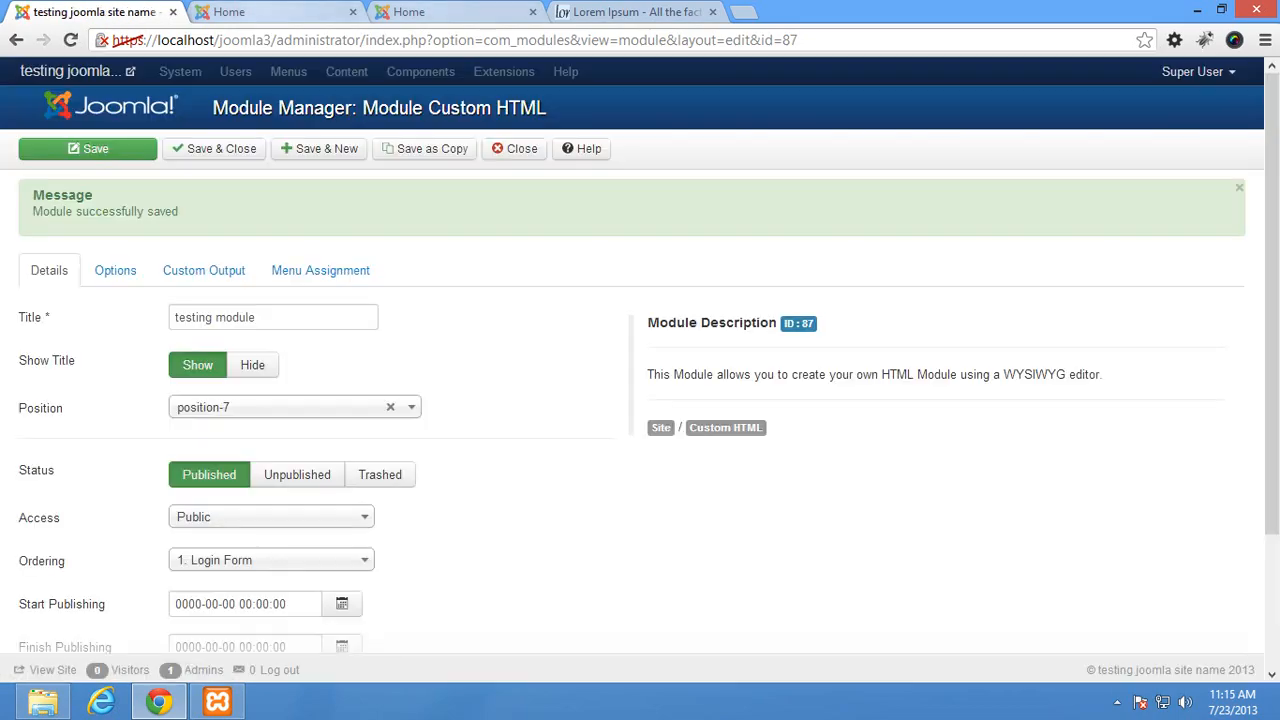
Step: Reload the site's Home page and visit About us, services and blog to check where the testing module displays
key(ctrl+3)
click(70, 40)
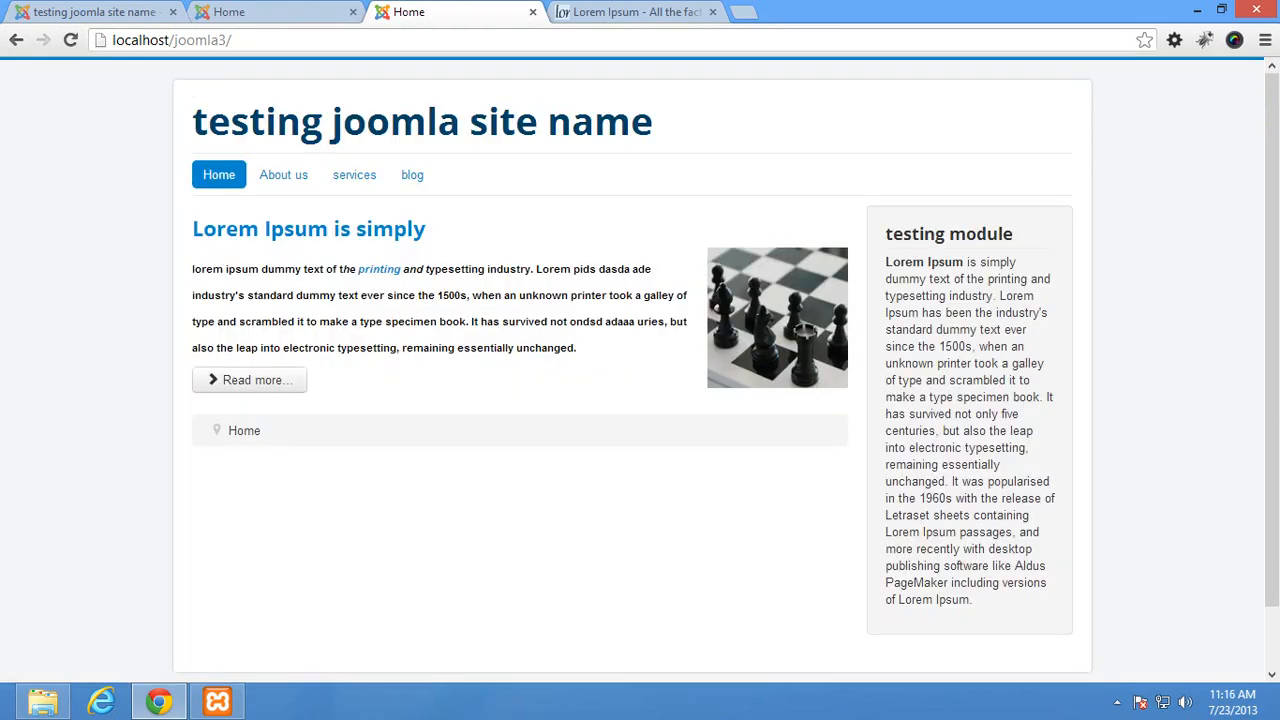
click(283, 175)
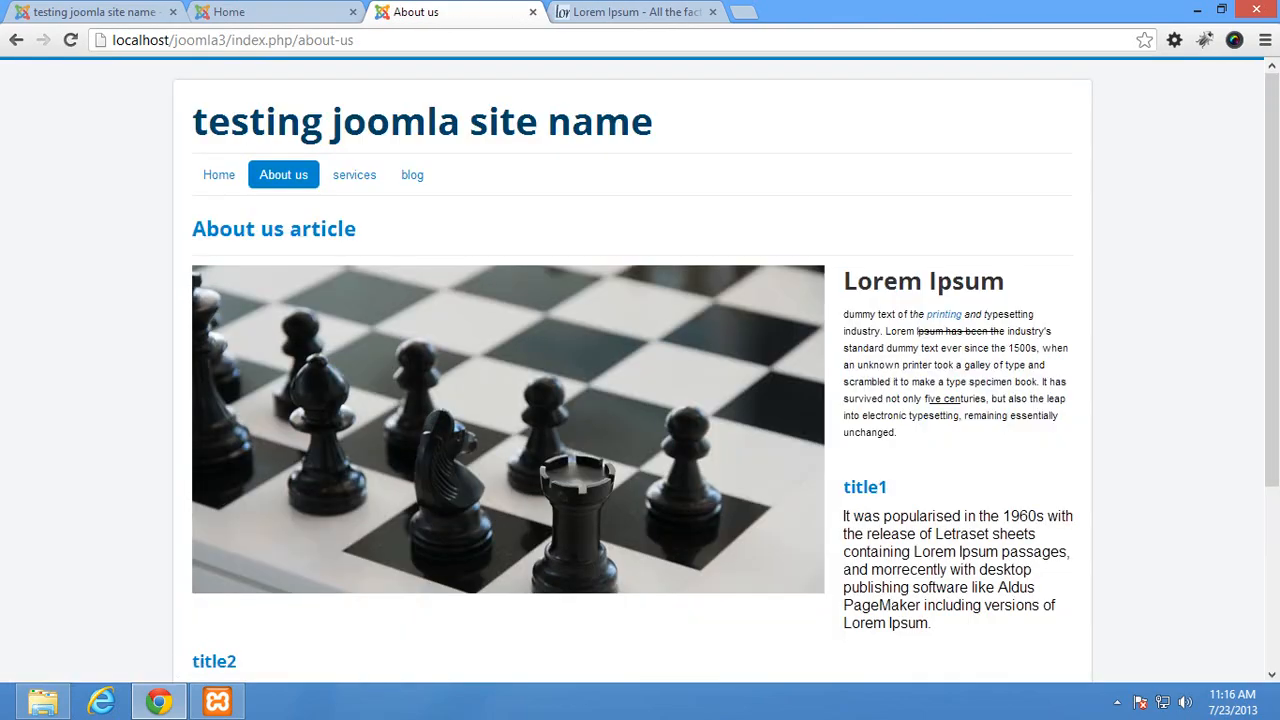
click(354, 175)
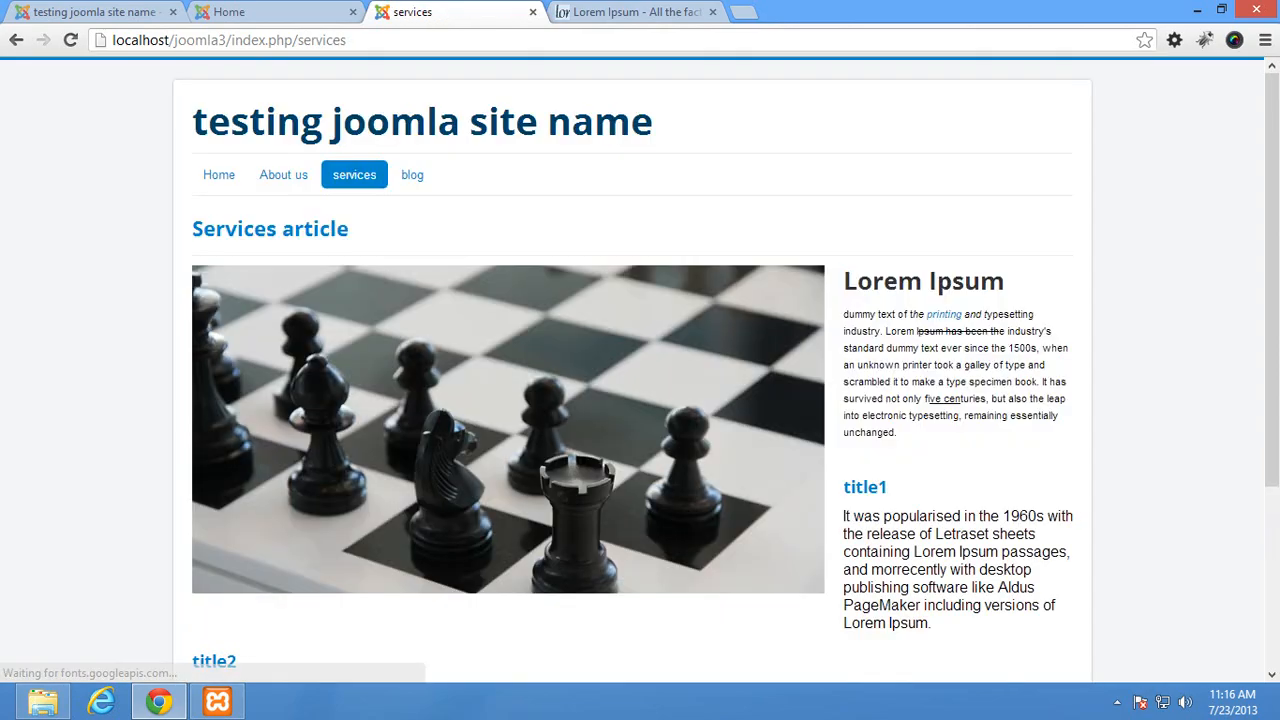
click(412, 175)
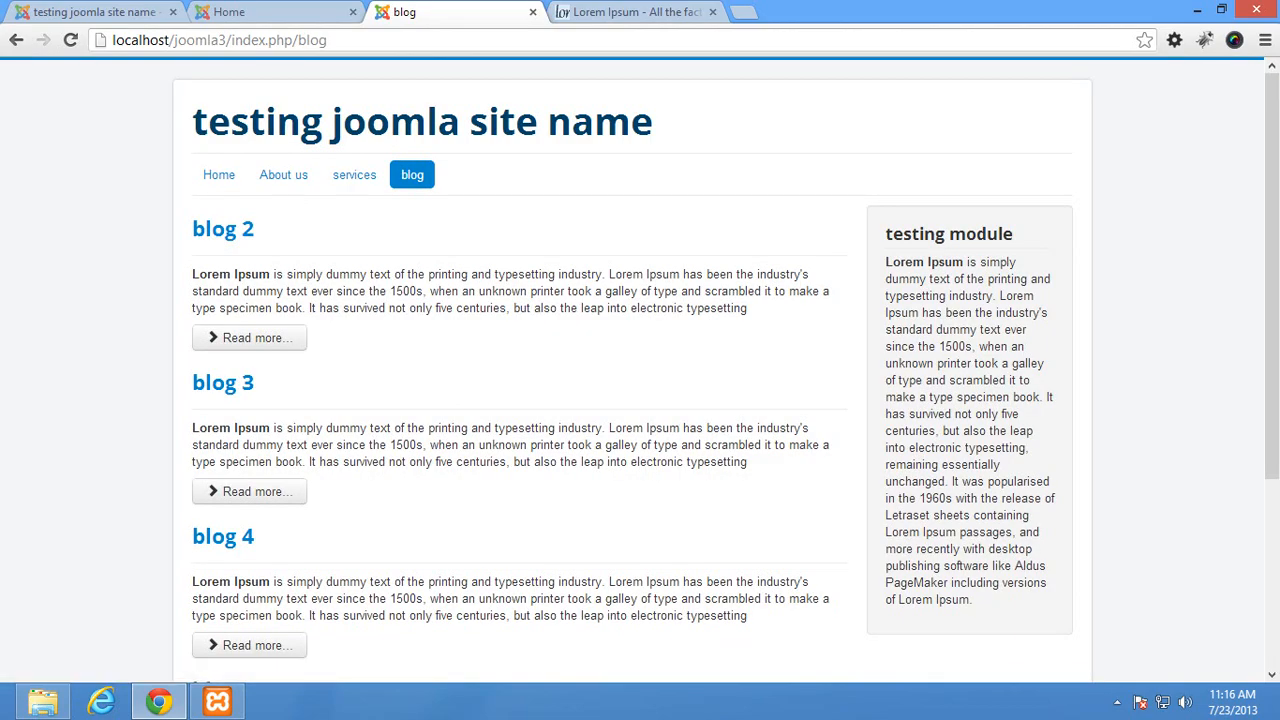
Step: Set the testing module's position to Search [position-0] in its details
click(90, 12)
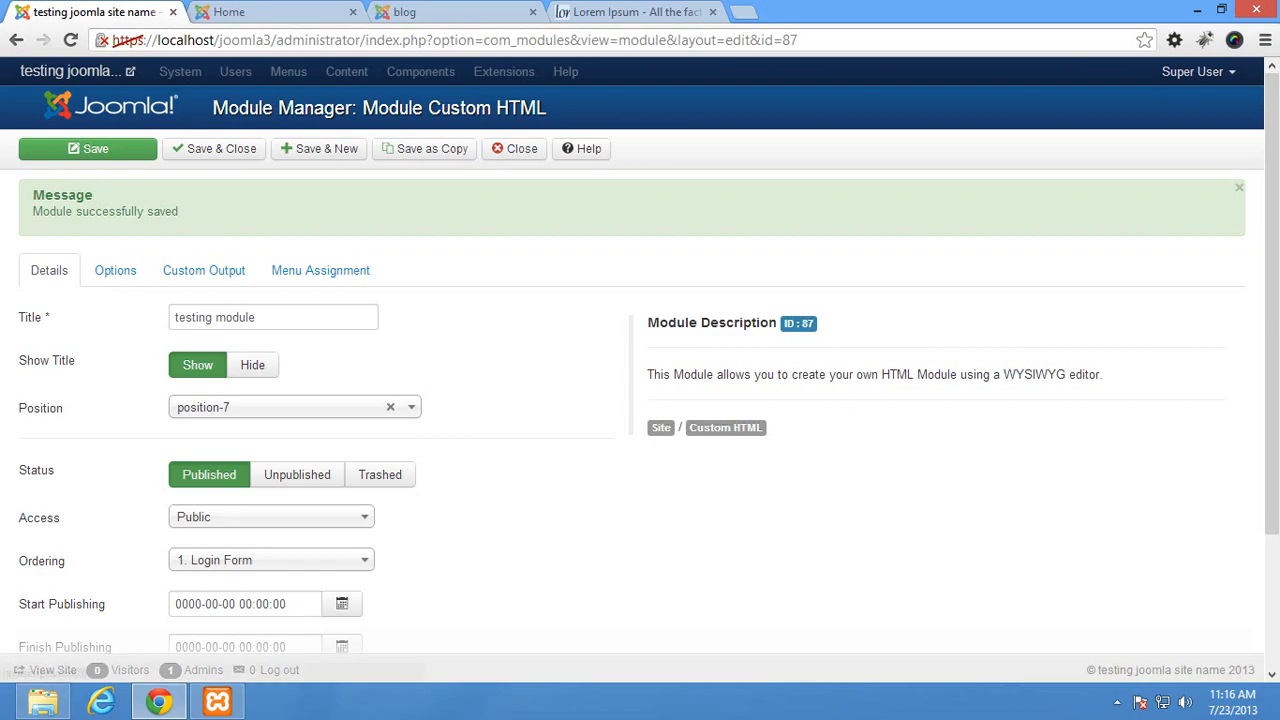
click(290, 407)
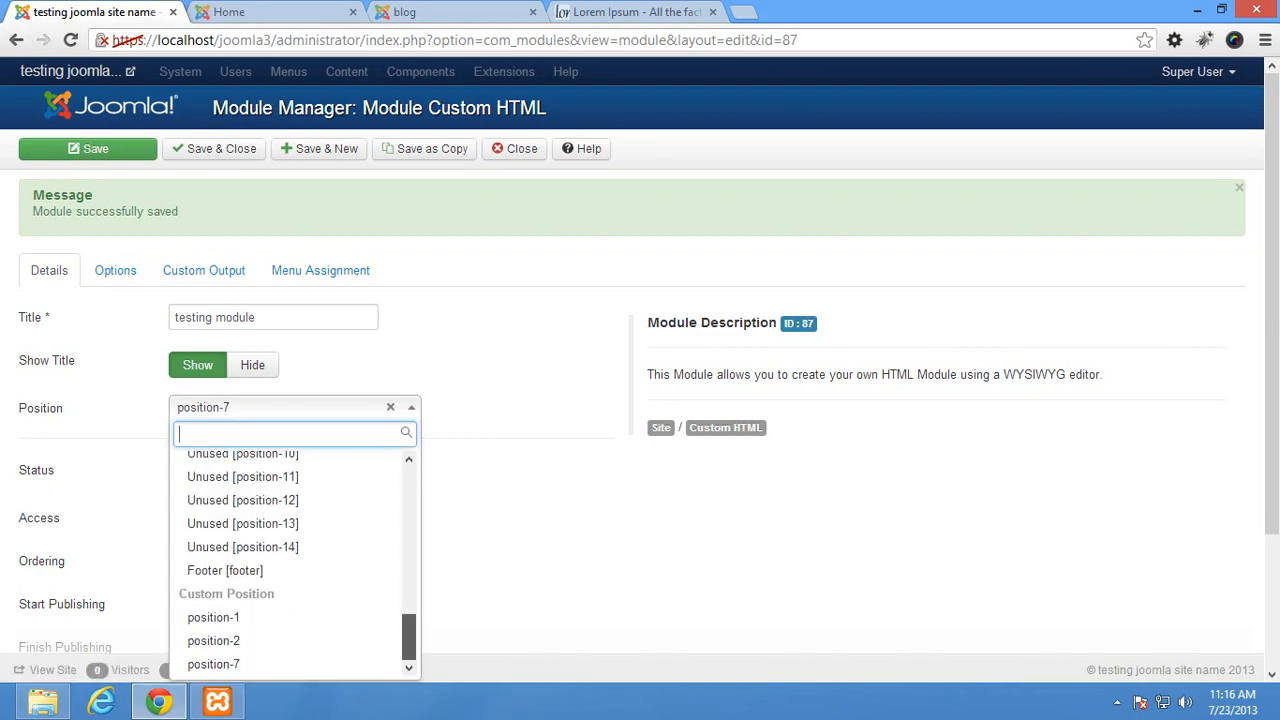
scroll(295, 560, up, 3)
scroll(295, 560, up, 3)
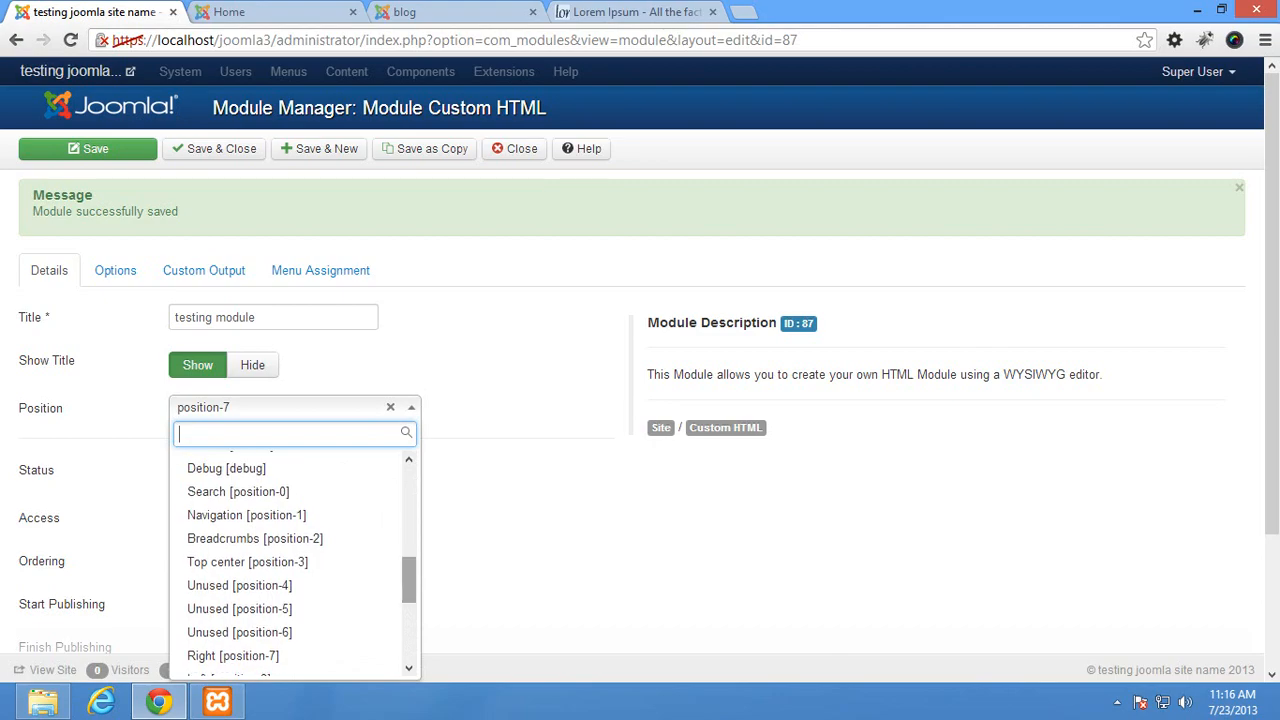
click(238, 491)
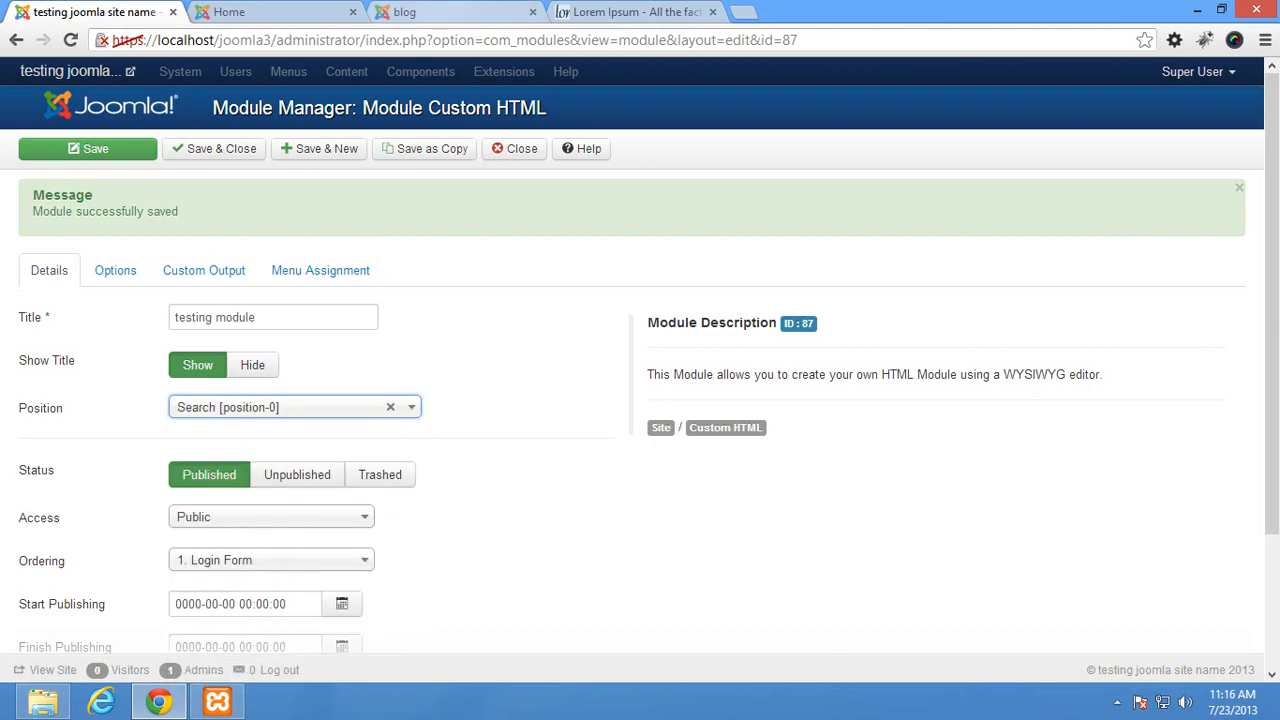
Step: Restart the Web Developer ruler on the Protostar position preview and mark out an area about 372 by 81 px at position-0
key(ctrl+Tab)
key(ctrl+Tab)
key(ctrl+shift+Tab)
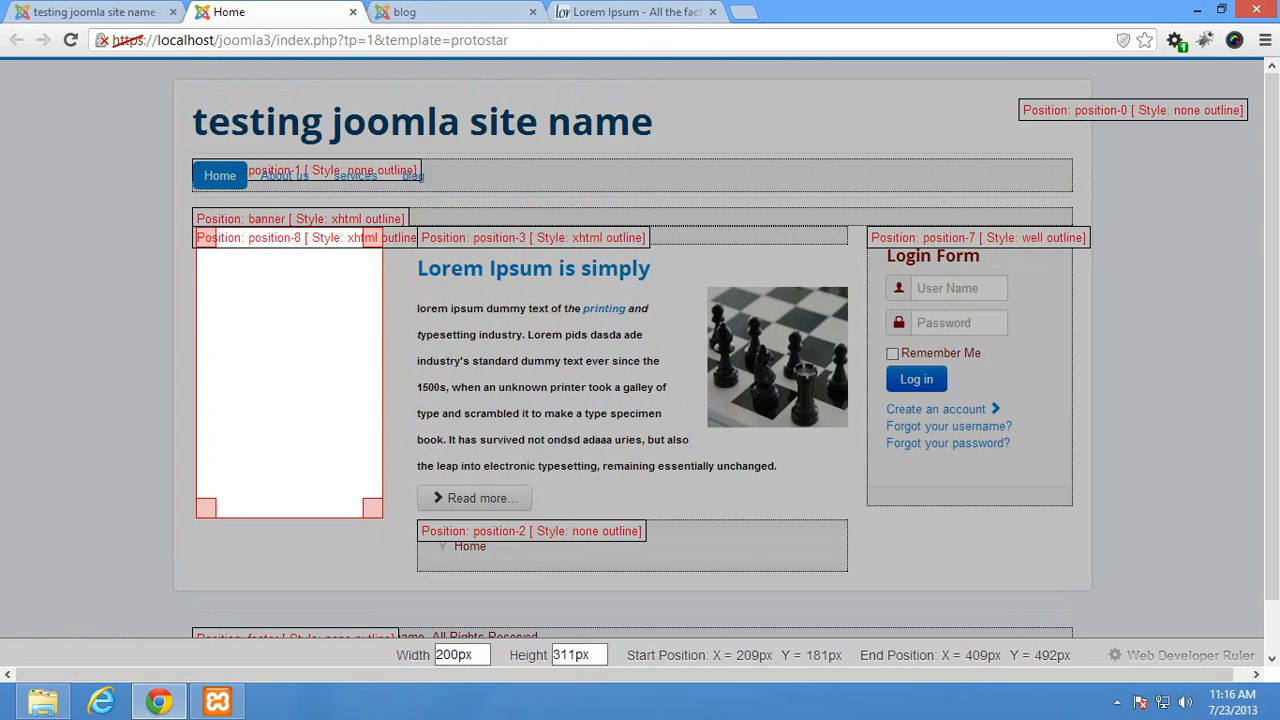
click(1175, 40)
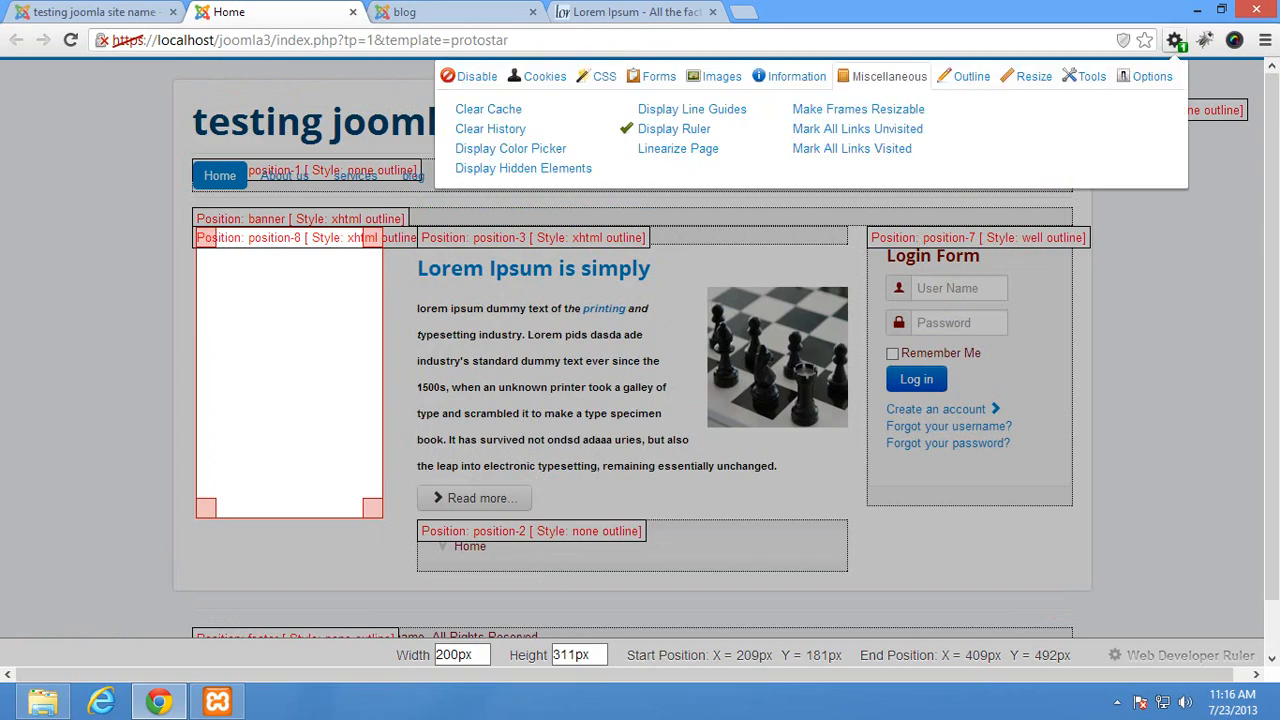
click(674, 129)
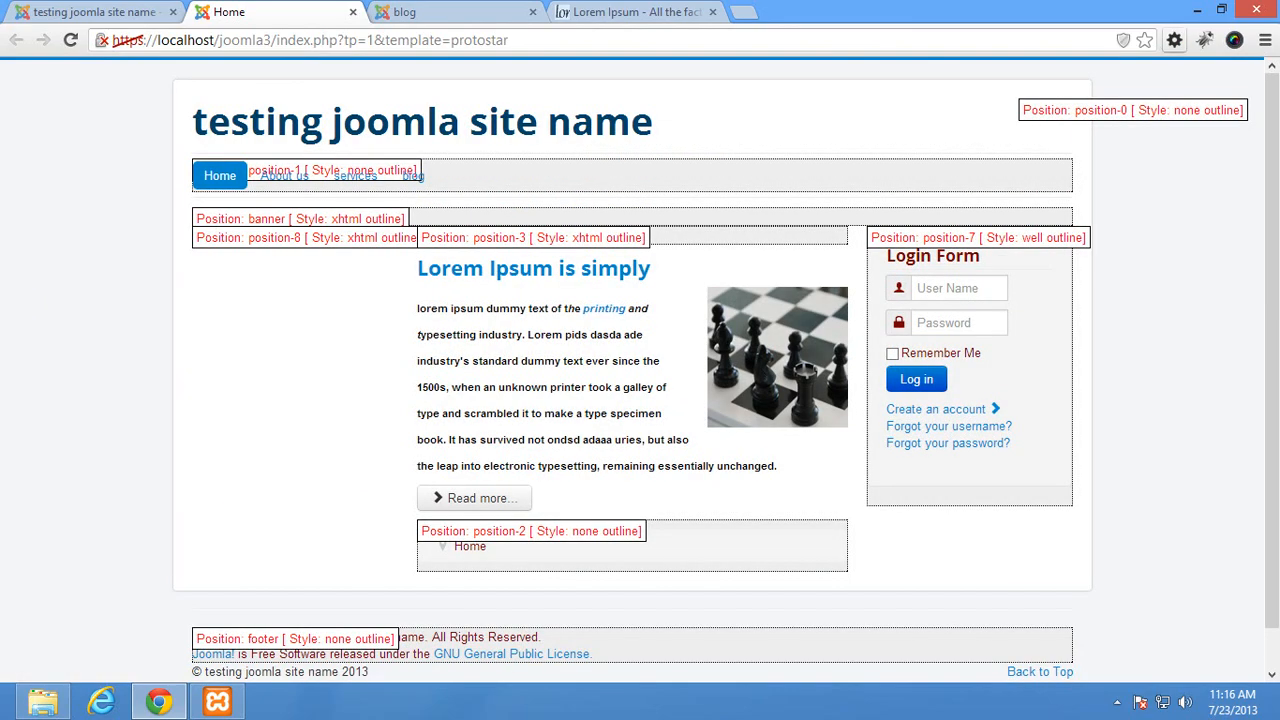
click(1175, 40)
click(674, 129)
drag(791, 76, 1139, 150)
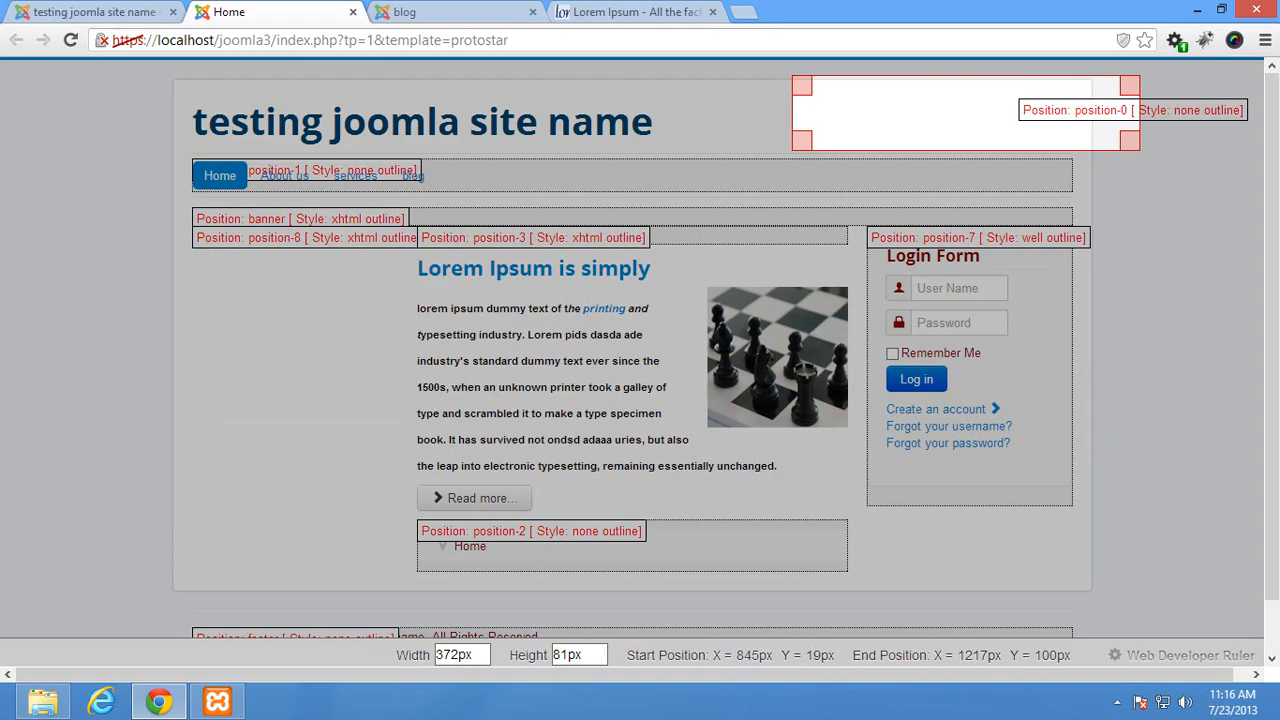
Step: Save the module with its position-0 setting, reload the blog page, and highlight the module's paragraph under the site name
key(ctrl+shift+Tab)
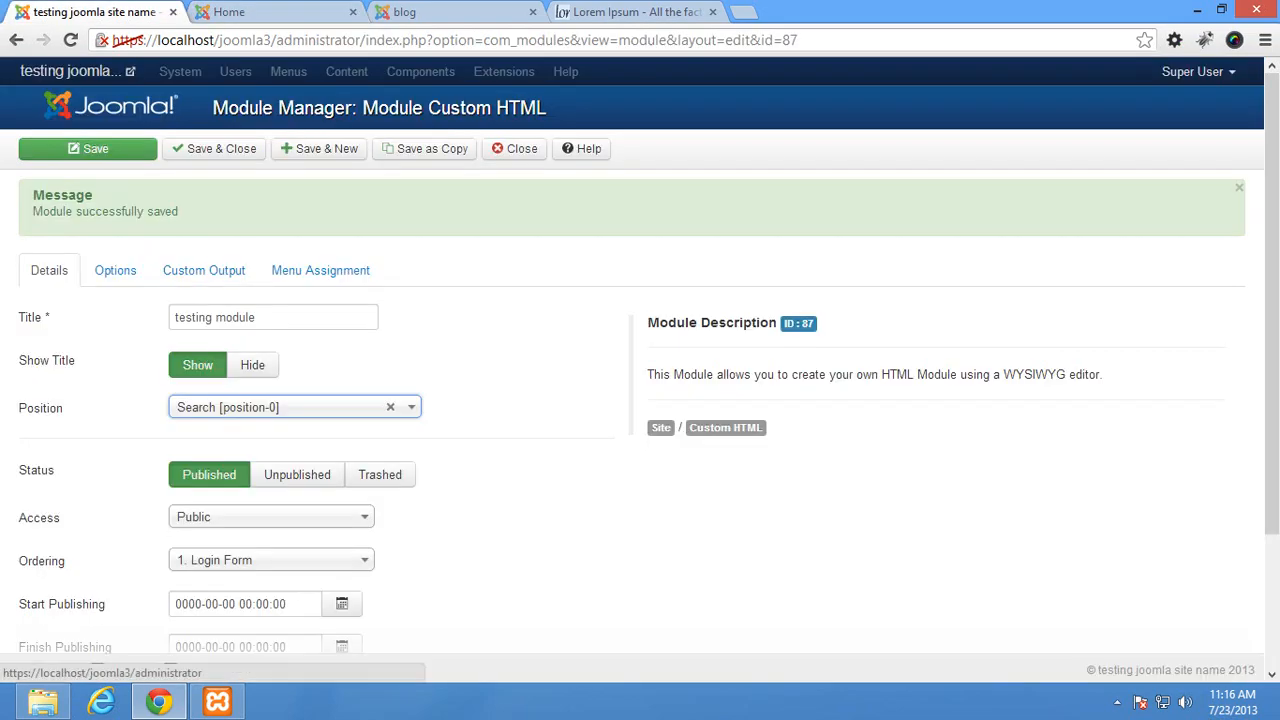
click(88, 148)
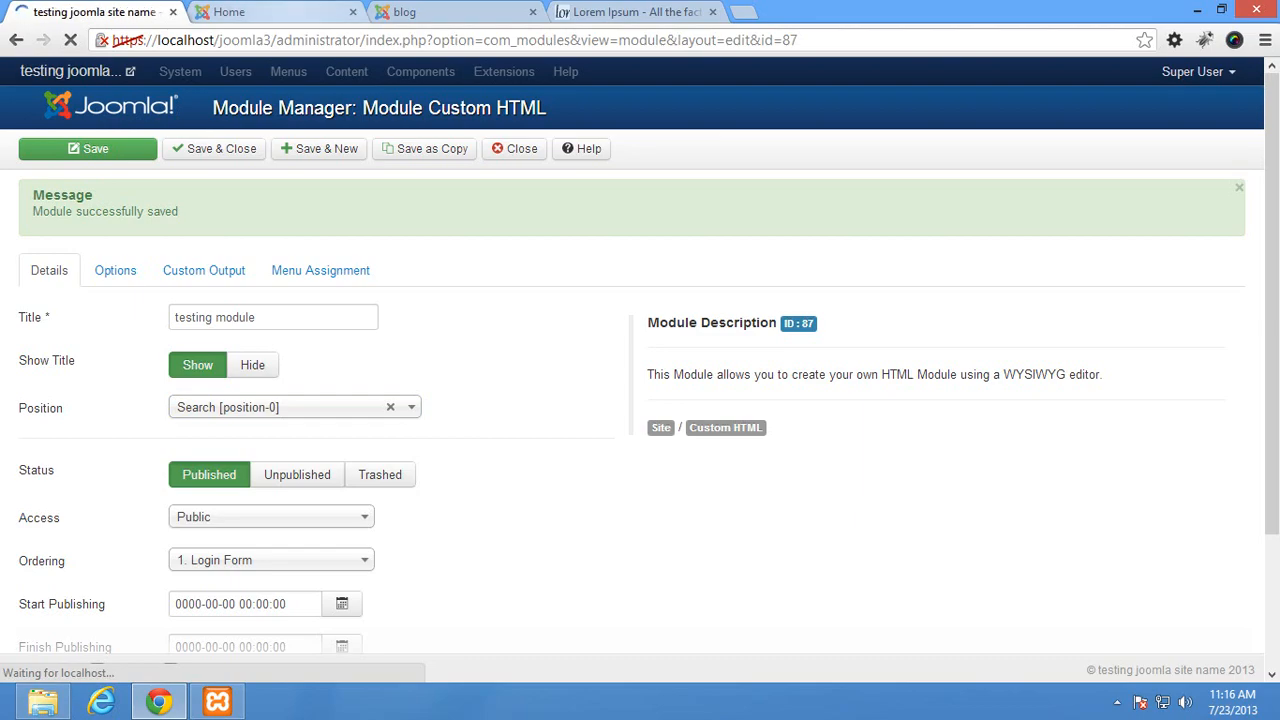
key(ctrl+Tab)
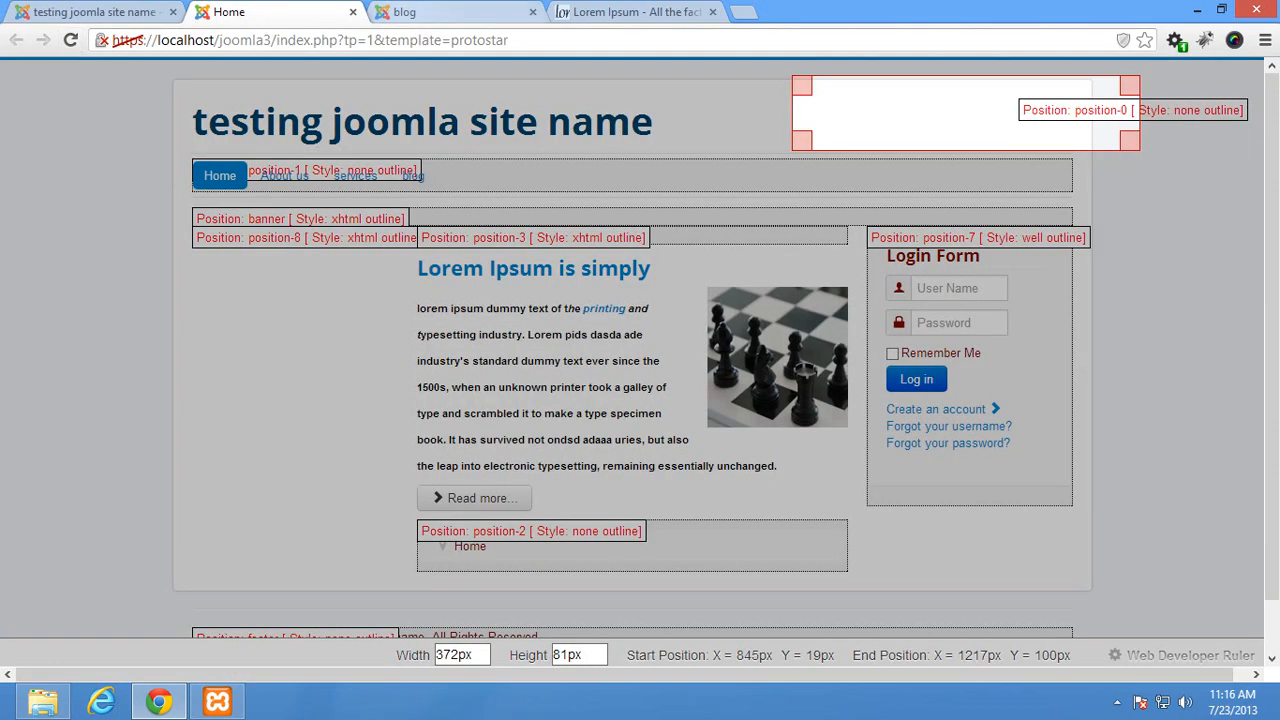
key(ctrl+Tab)
click(70, 40)
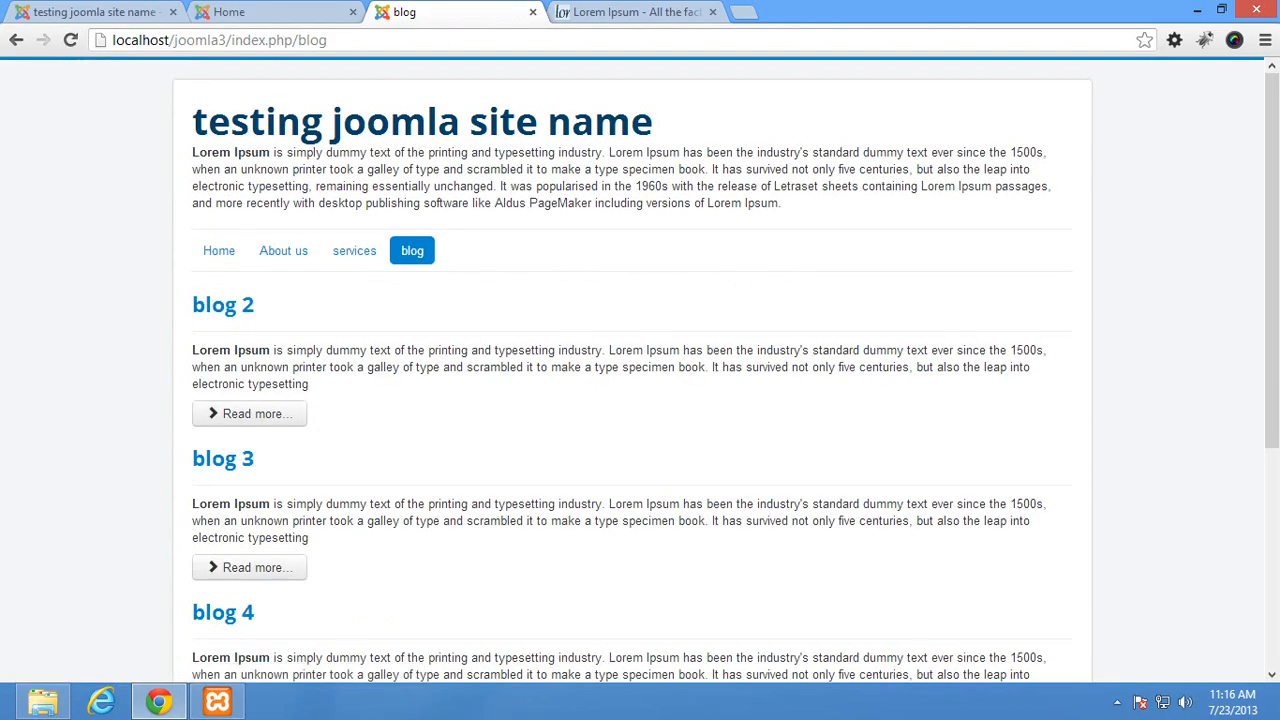
drag(192, 152, 781, 203)
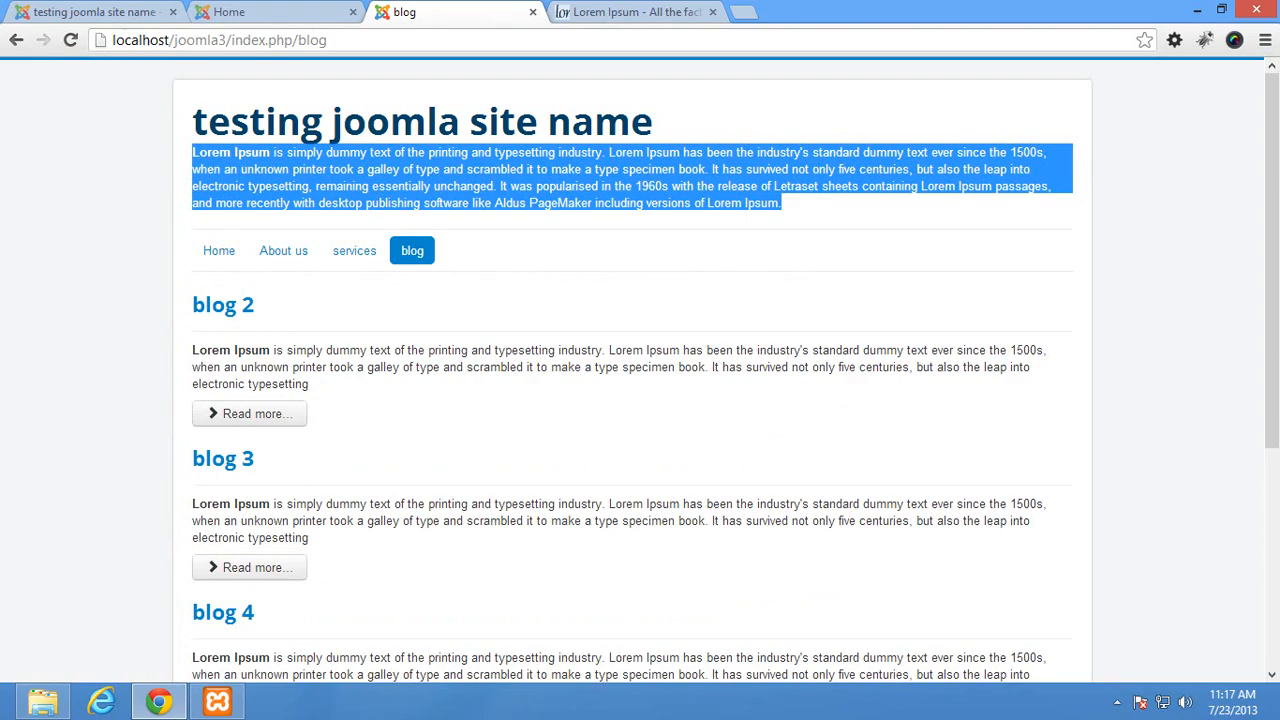
Step: Set the testing module's position back to position-7, save it, and reload the blog page to check its placement
key(ctrl+1)
click(290, 407)
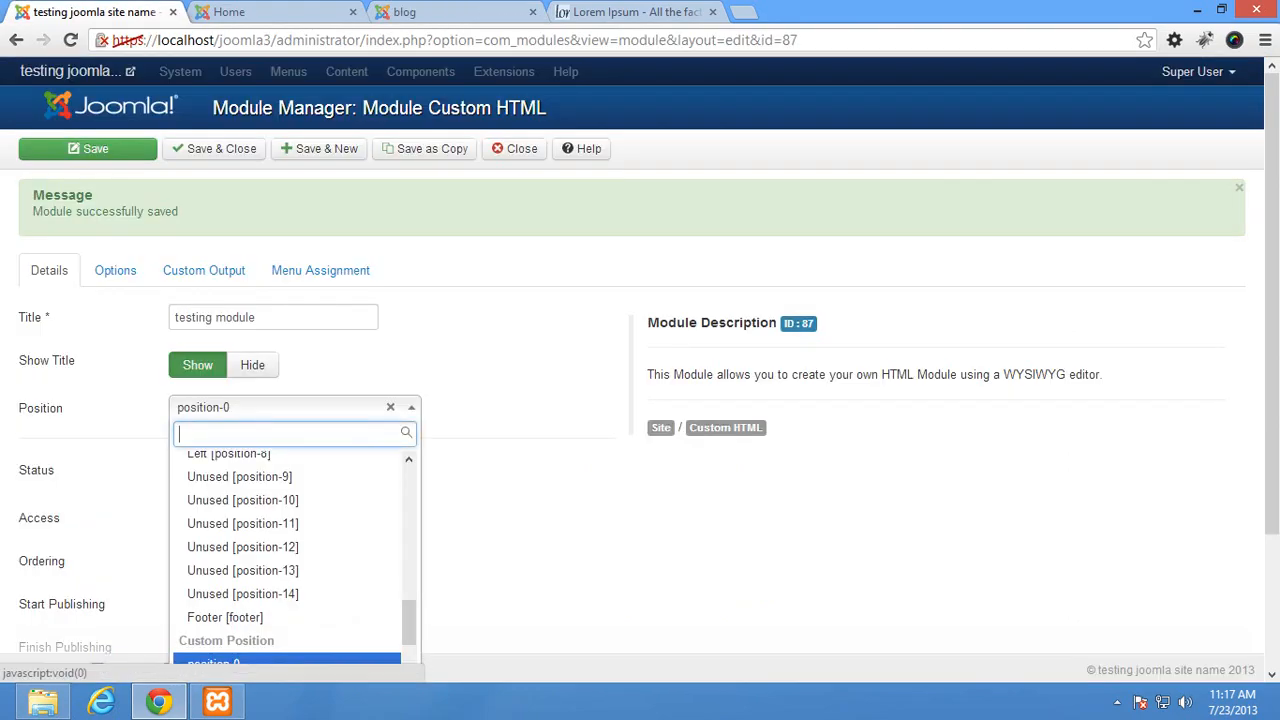
scroll(297, 566, down, 2)
scroll(290, 560, down, 1)
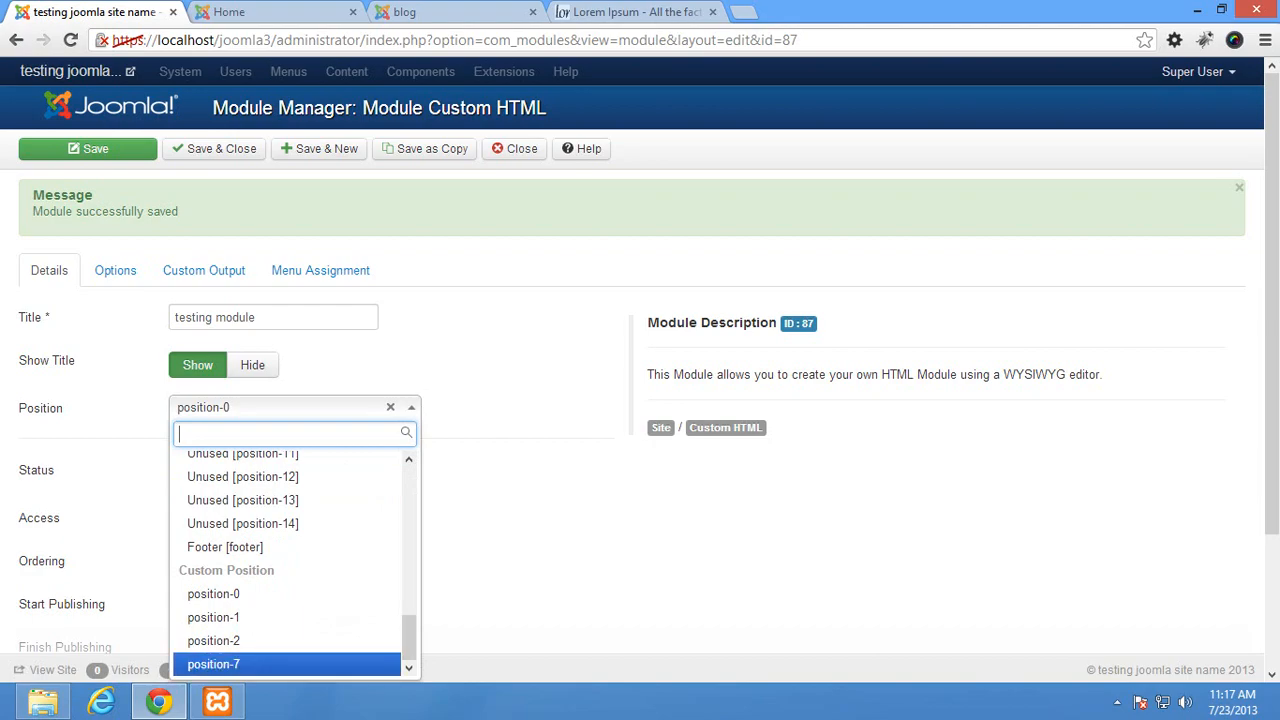
click(213, 664)
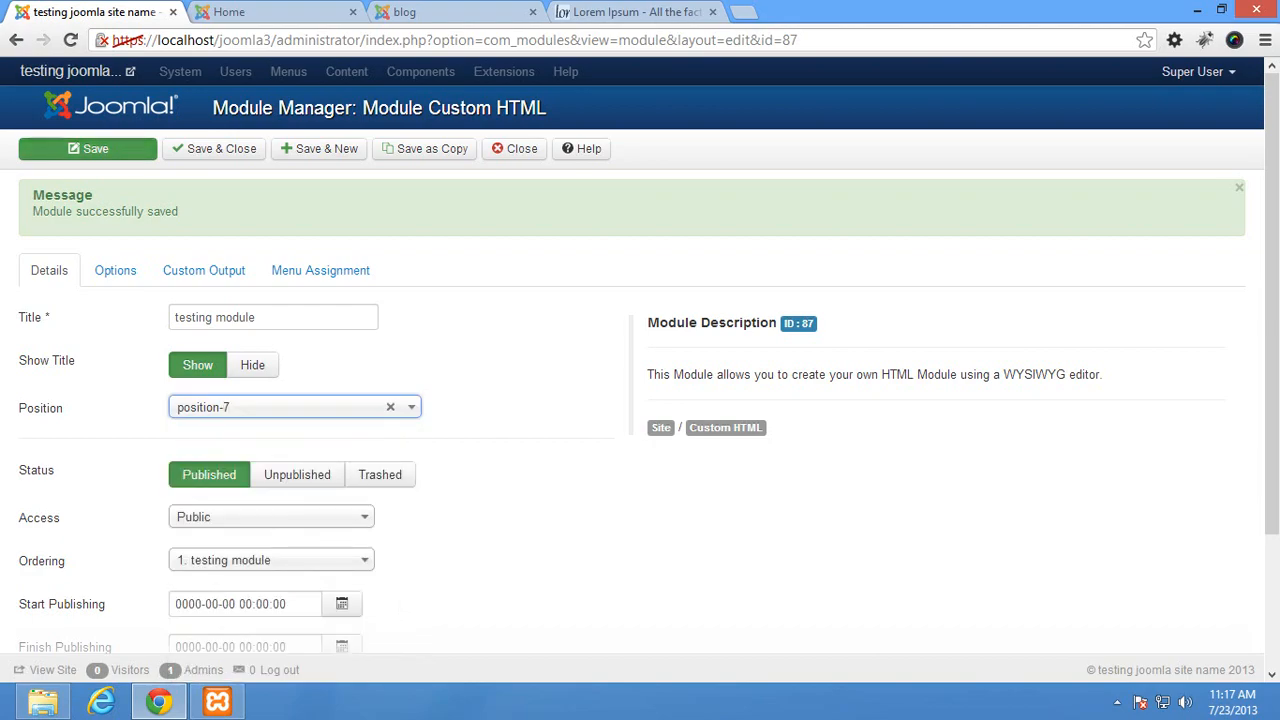
click(88, 148)
key(ctrl+Tab)
key(ctrl+Tab)
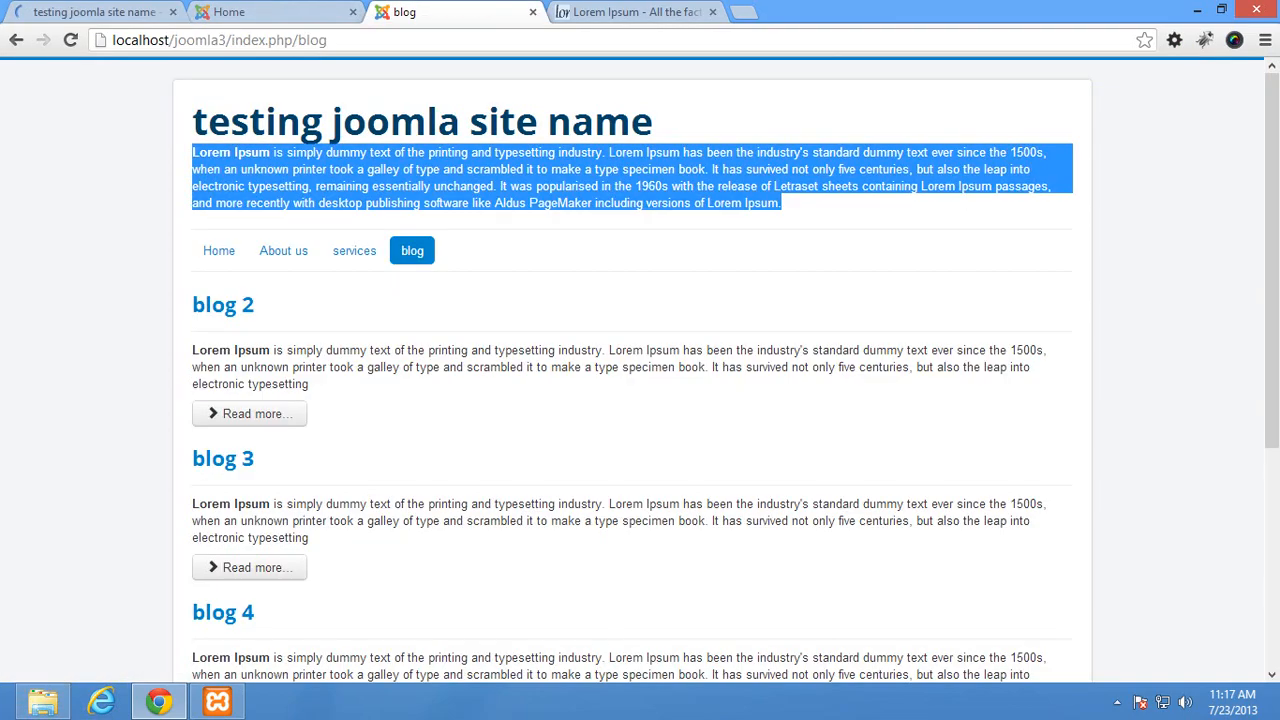
click(70, 40)
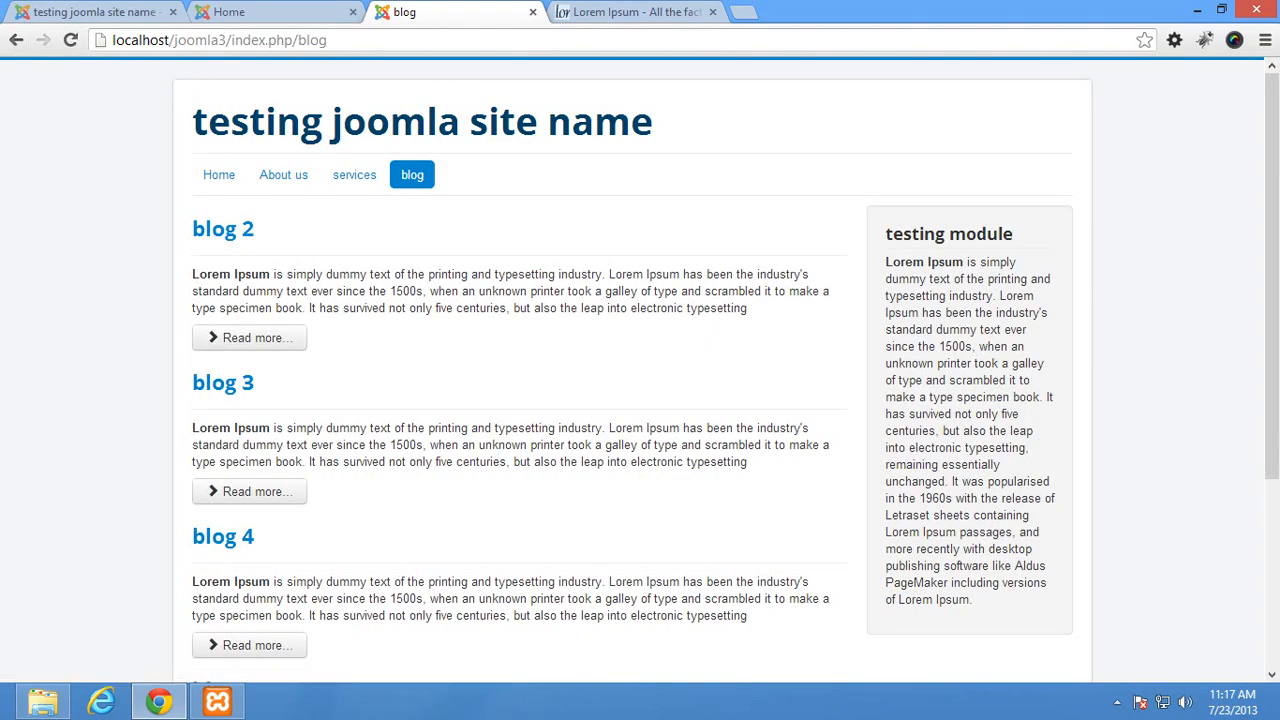
Step: Close the testing module's settings and start a new module of the Search type
click(95, 12)
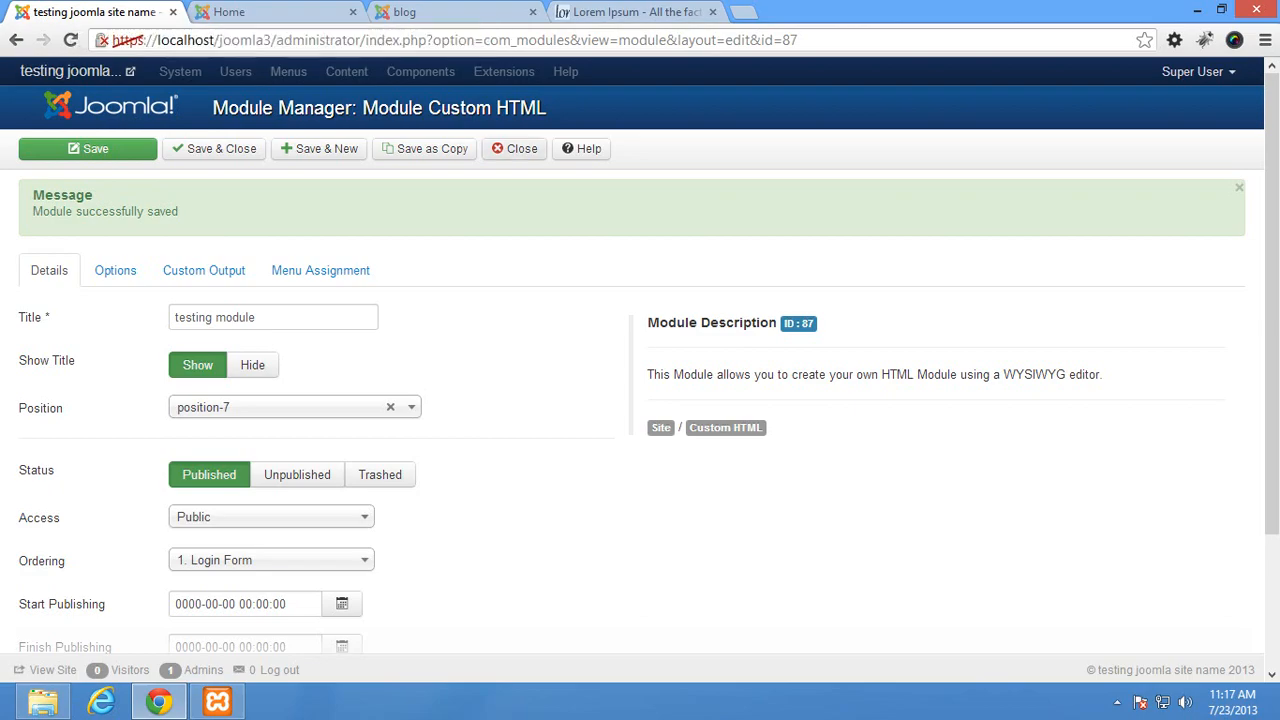
click(516, 150)
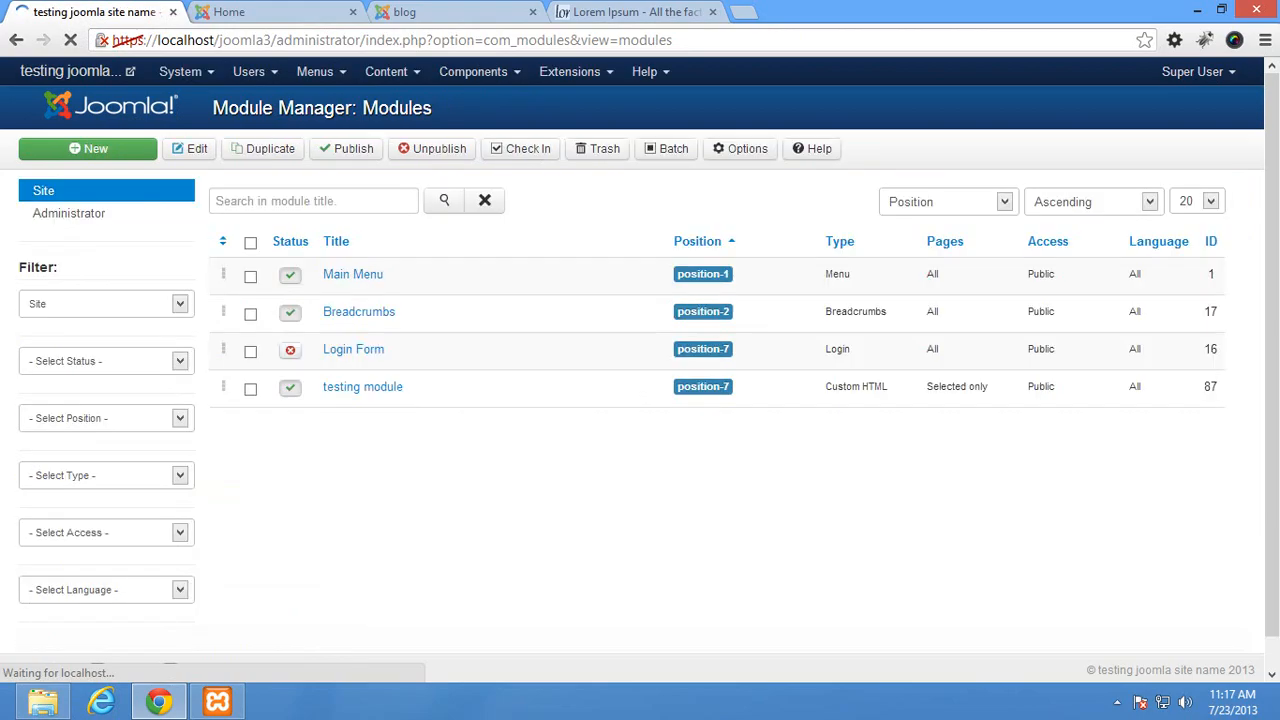
click(88, 148)
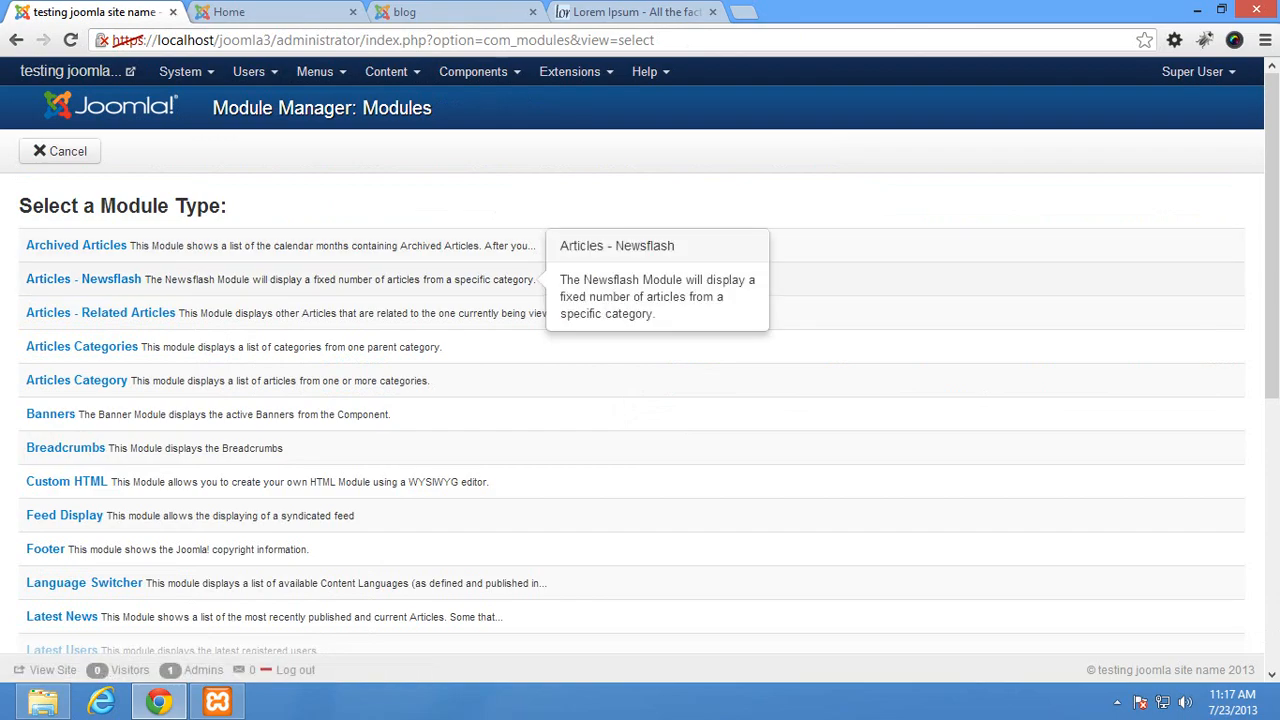
scroll(540, 280, down, 3)
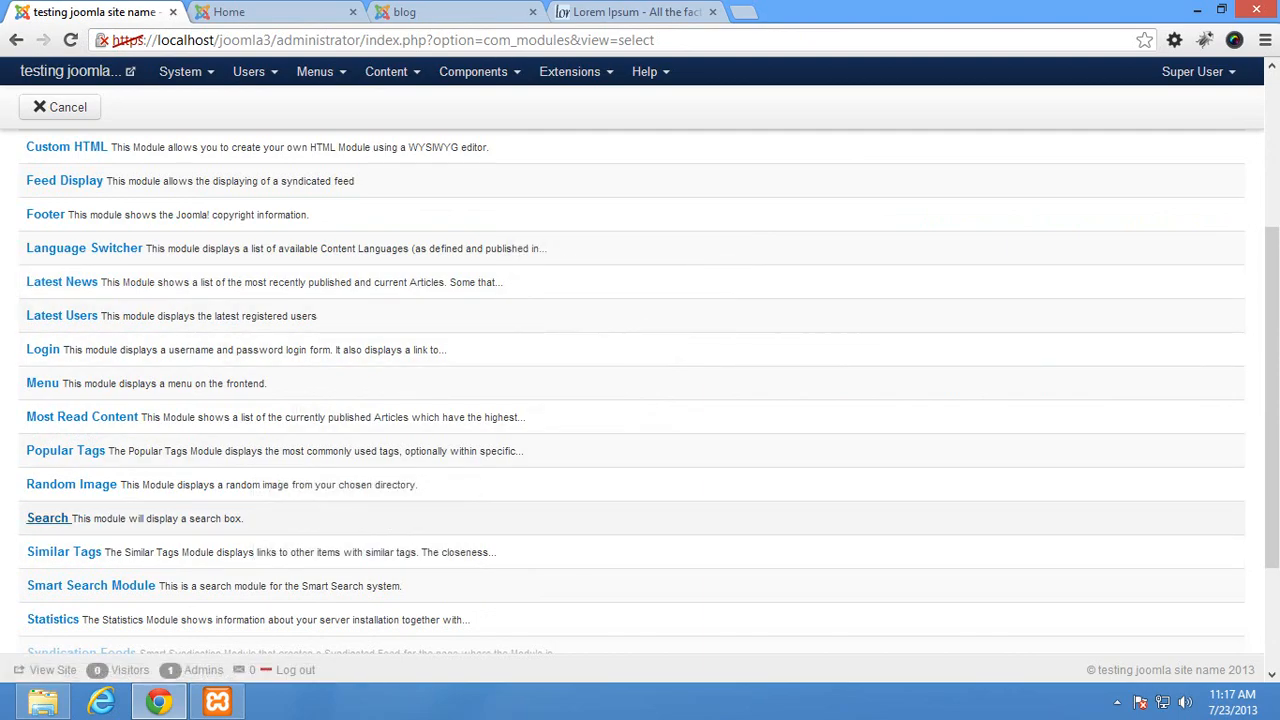
click(47, 518)
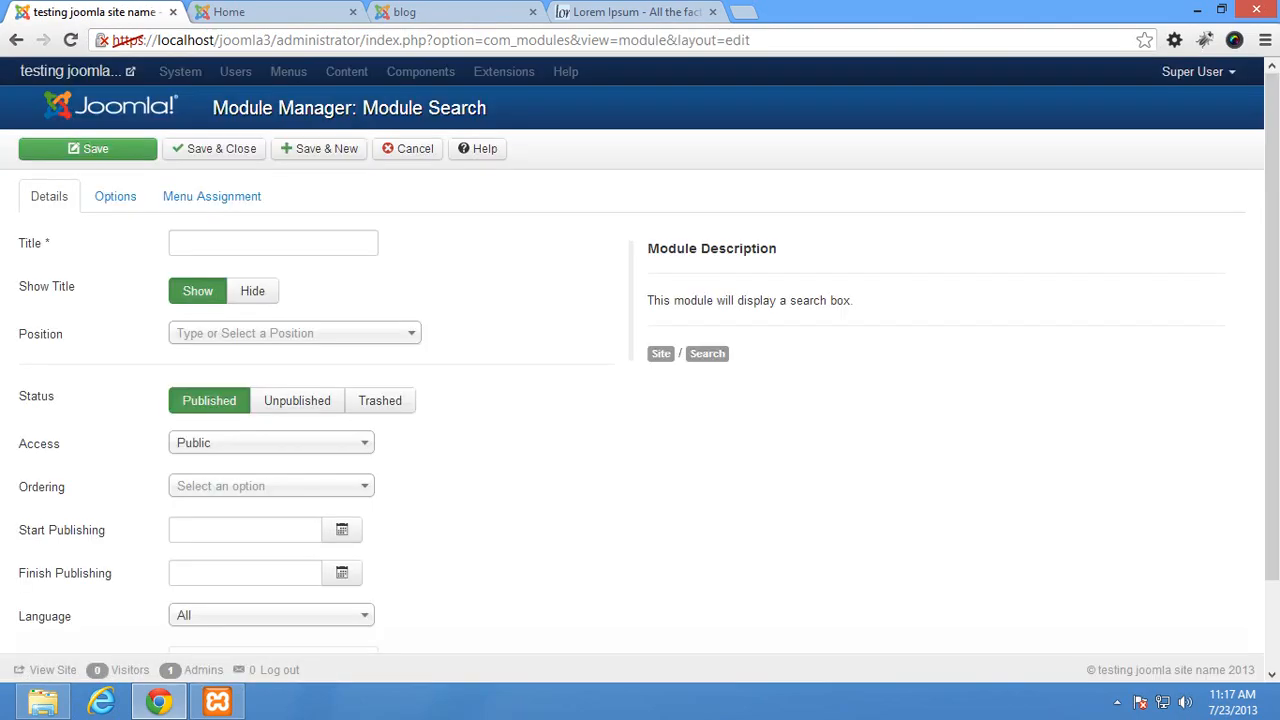
Step: Title the new module "search", hide its title, and set its position to Protostar's Search [position-0]
click(176, 243)
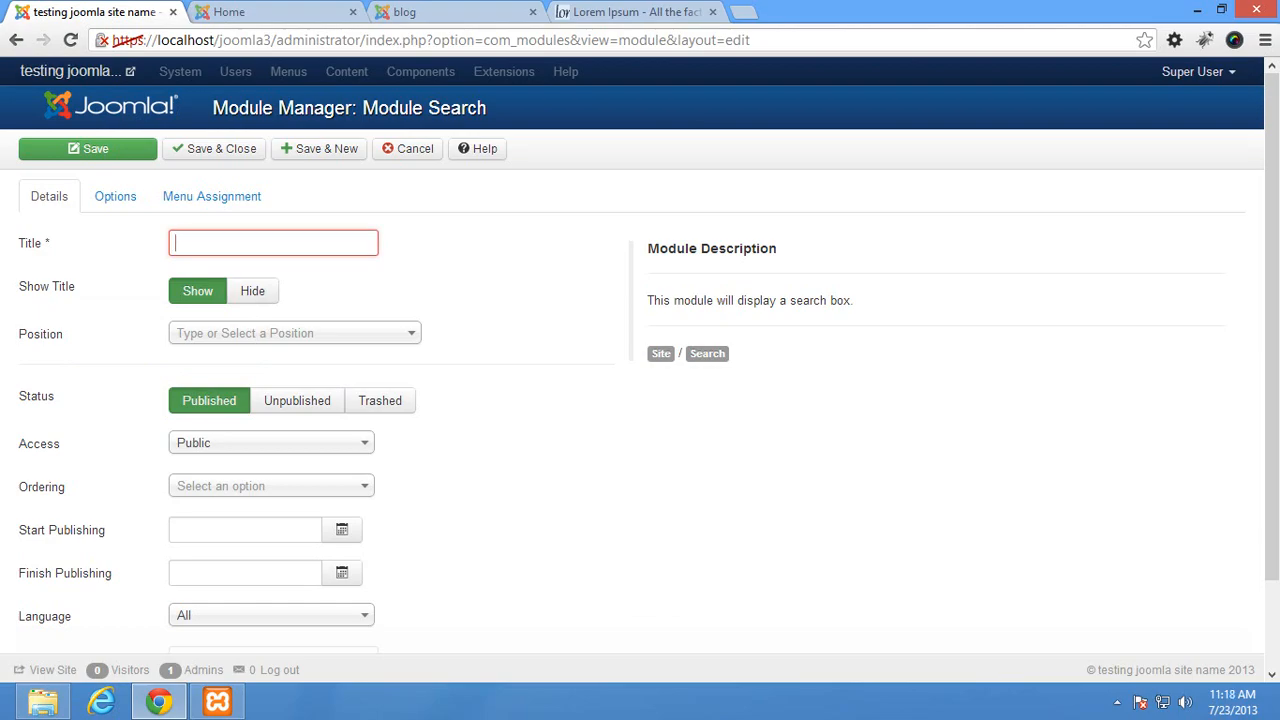
text(search)
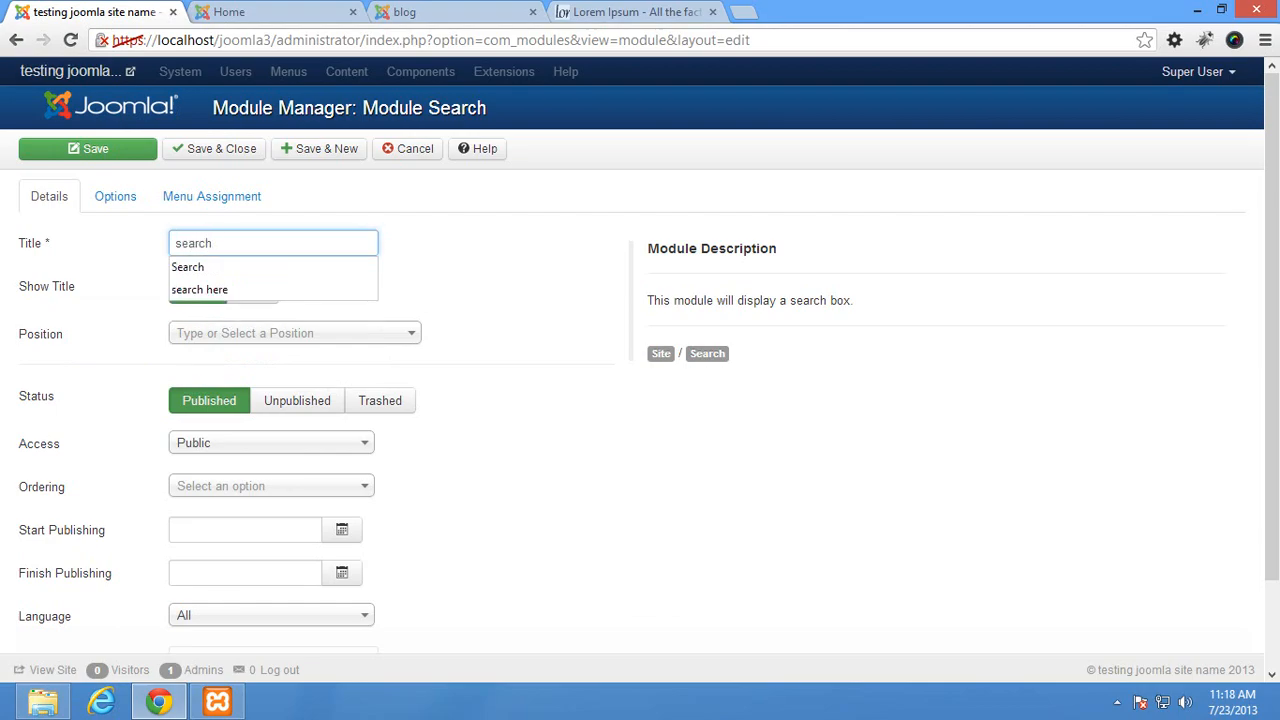
key(Tab)
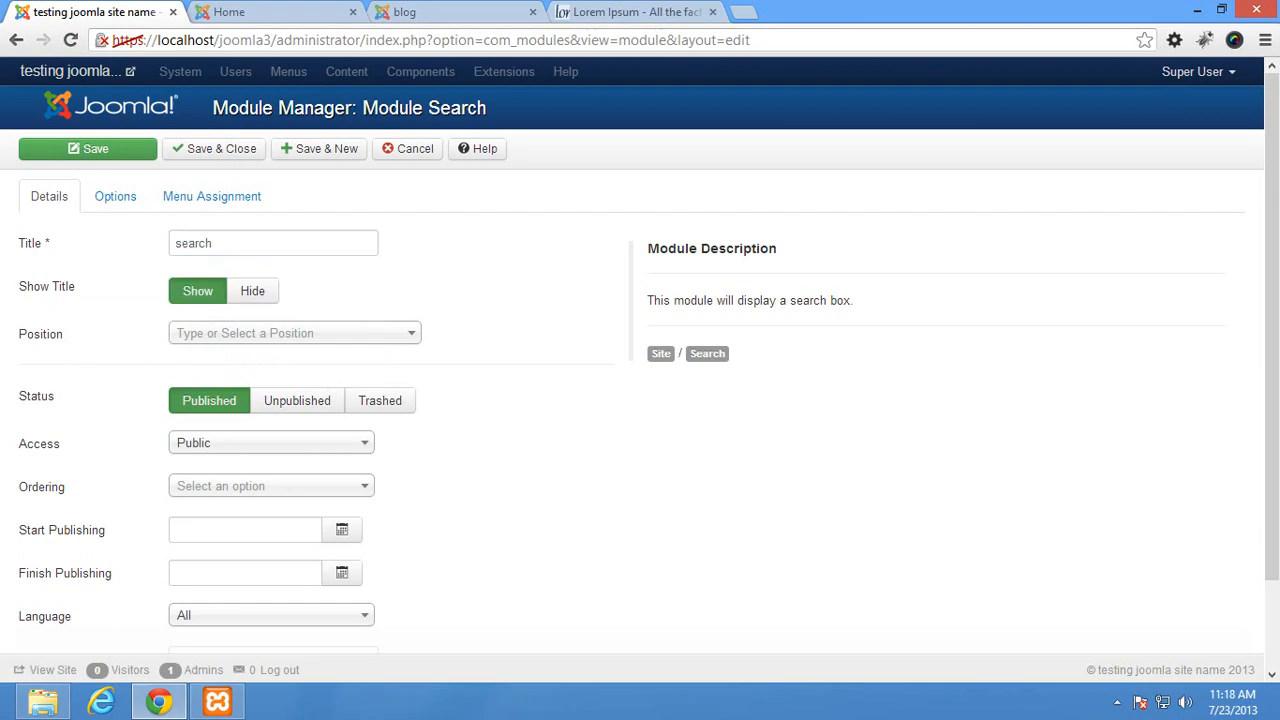
click(252, 290)
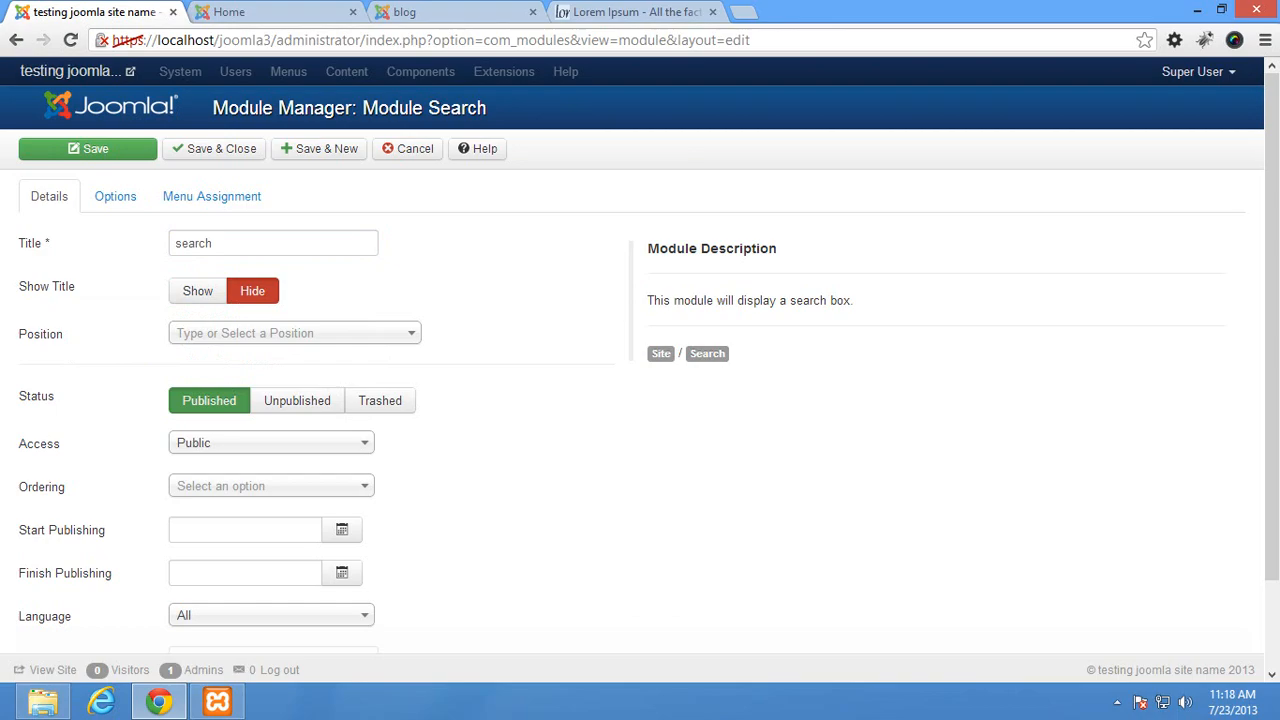
click(295, 333)
scroll(290, 490, down, 5)
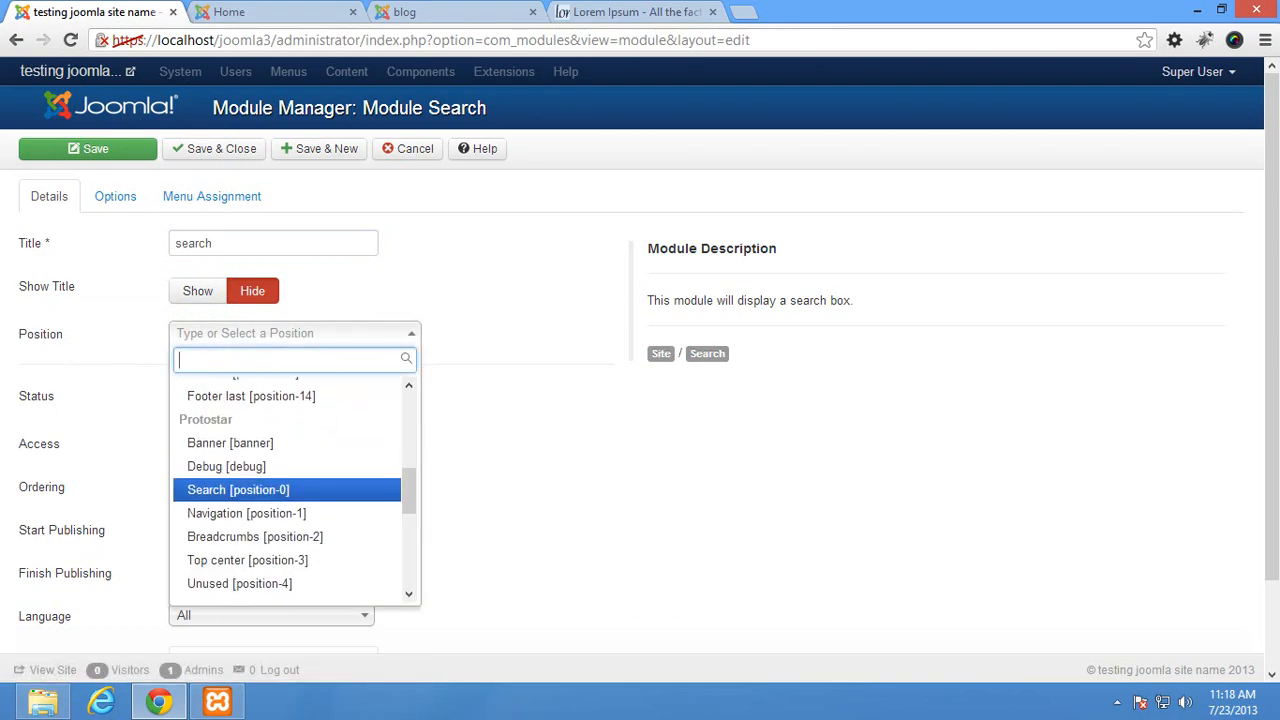
click(238, 489)
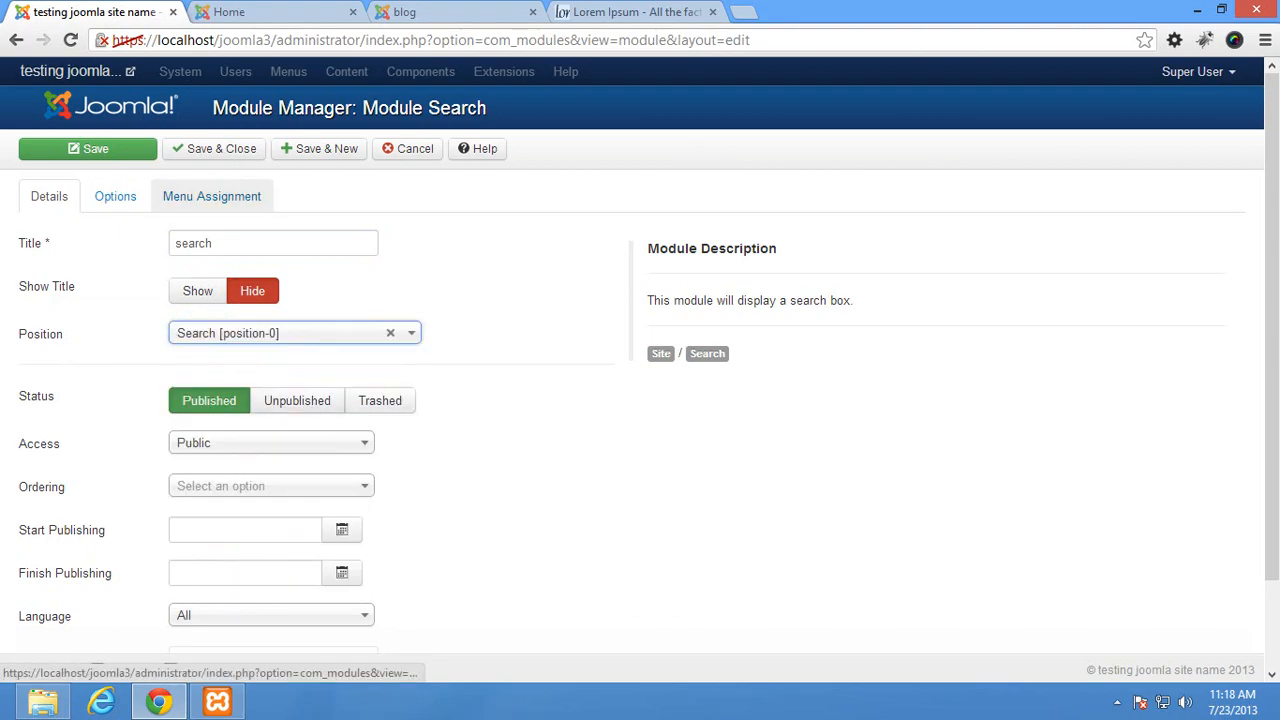
Step: Review the search module's menu assignment and options, and save the module
click(212, 196)
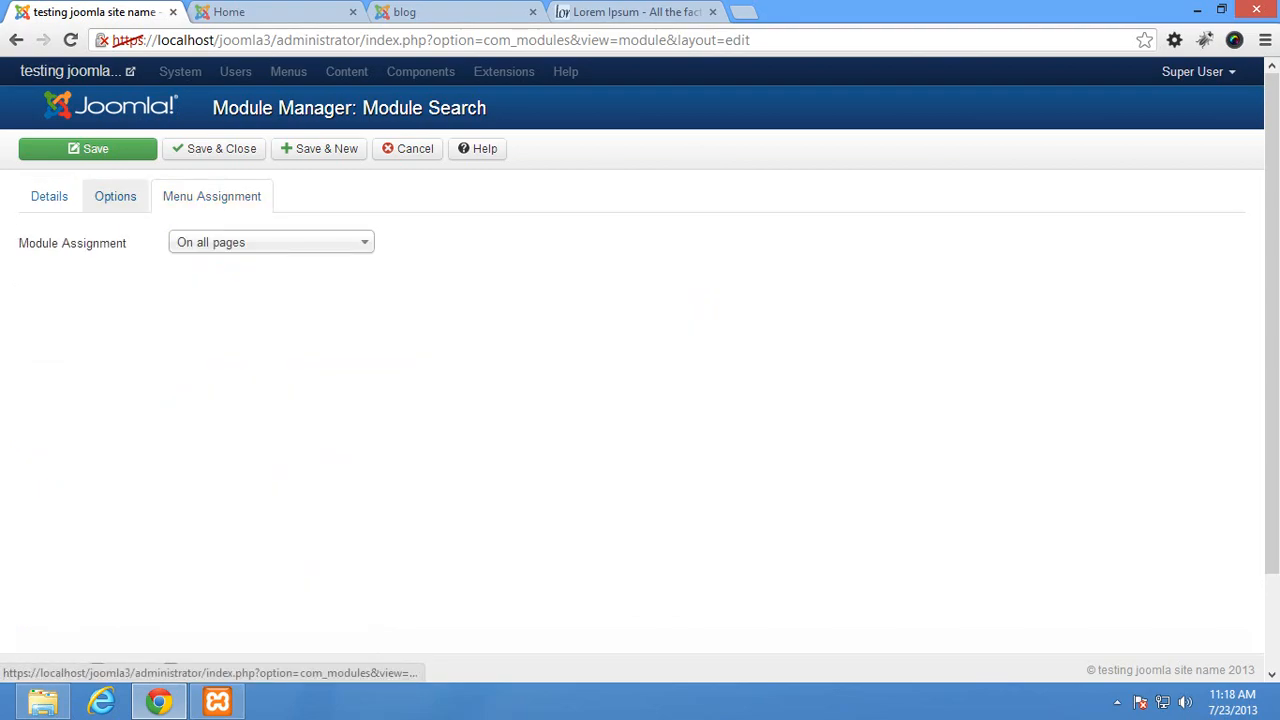
click(115, 196)
click(49, 196)
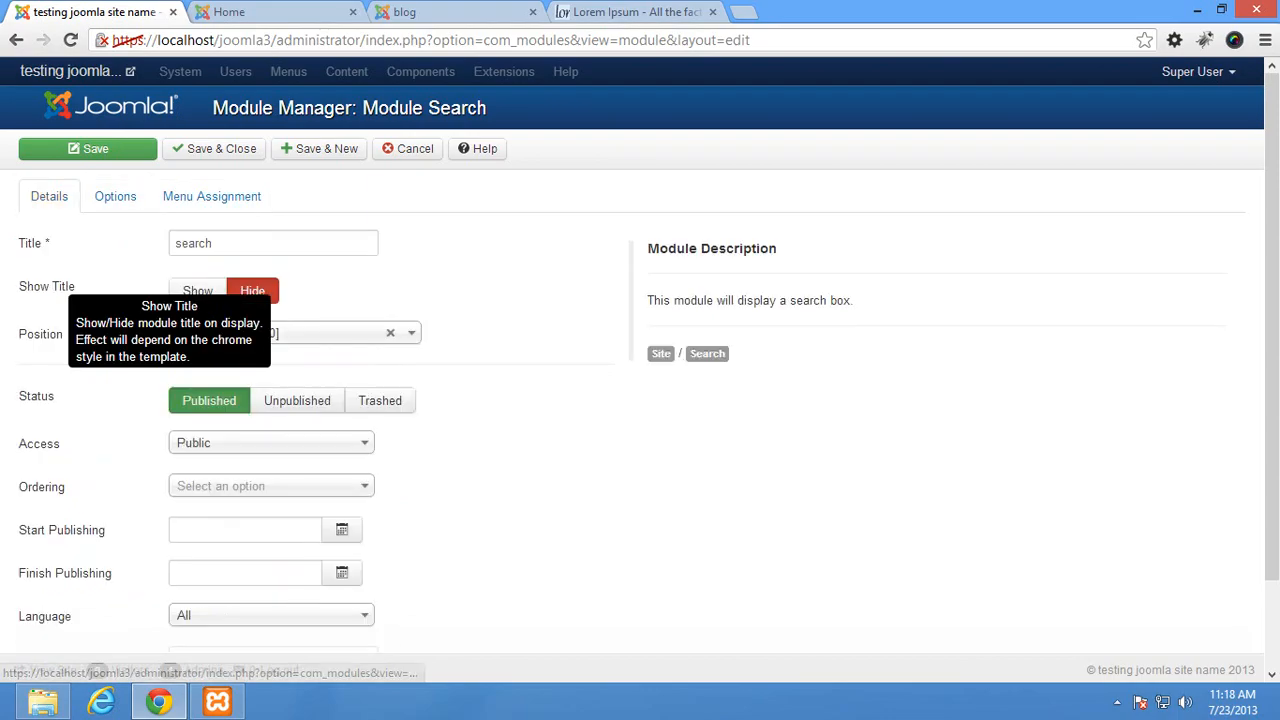
click(87, 148)
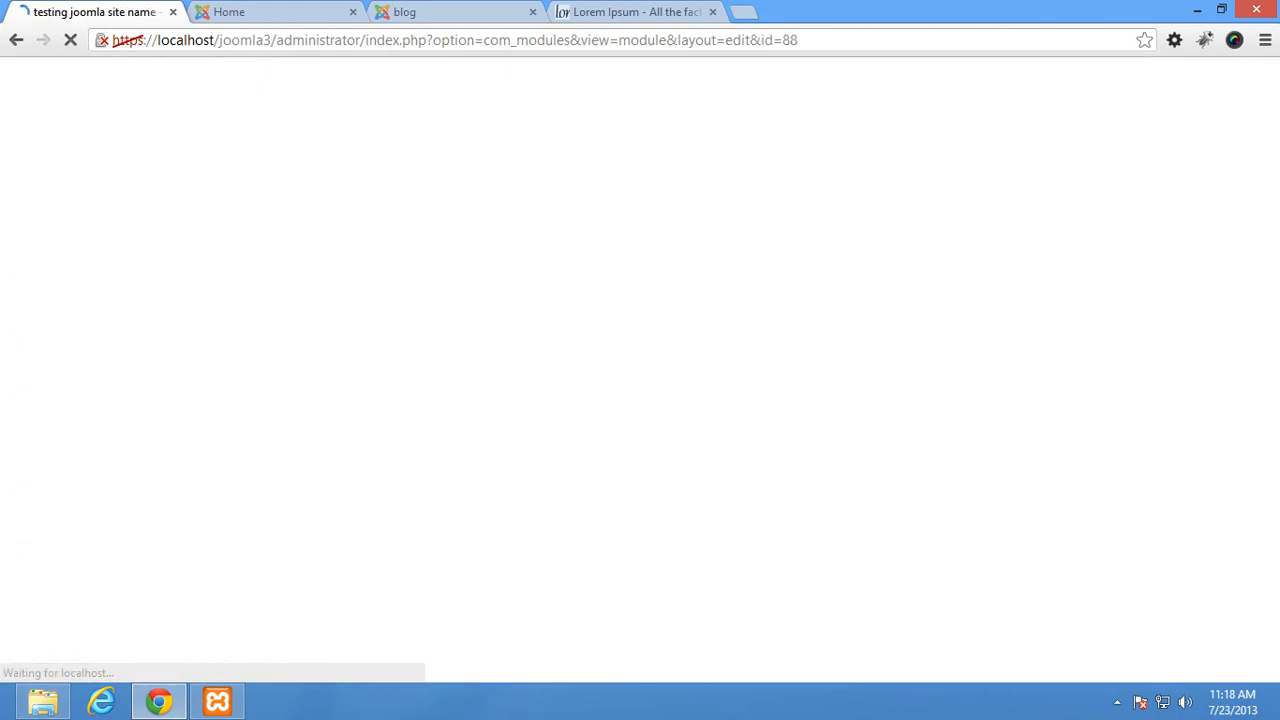
Step: Reload the site front end, go to the home page, and place the cursor in the header search box
key(ctrl+Tab)
key(ctrl+Tab)
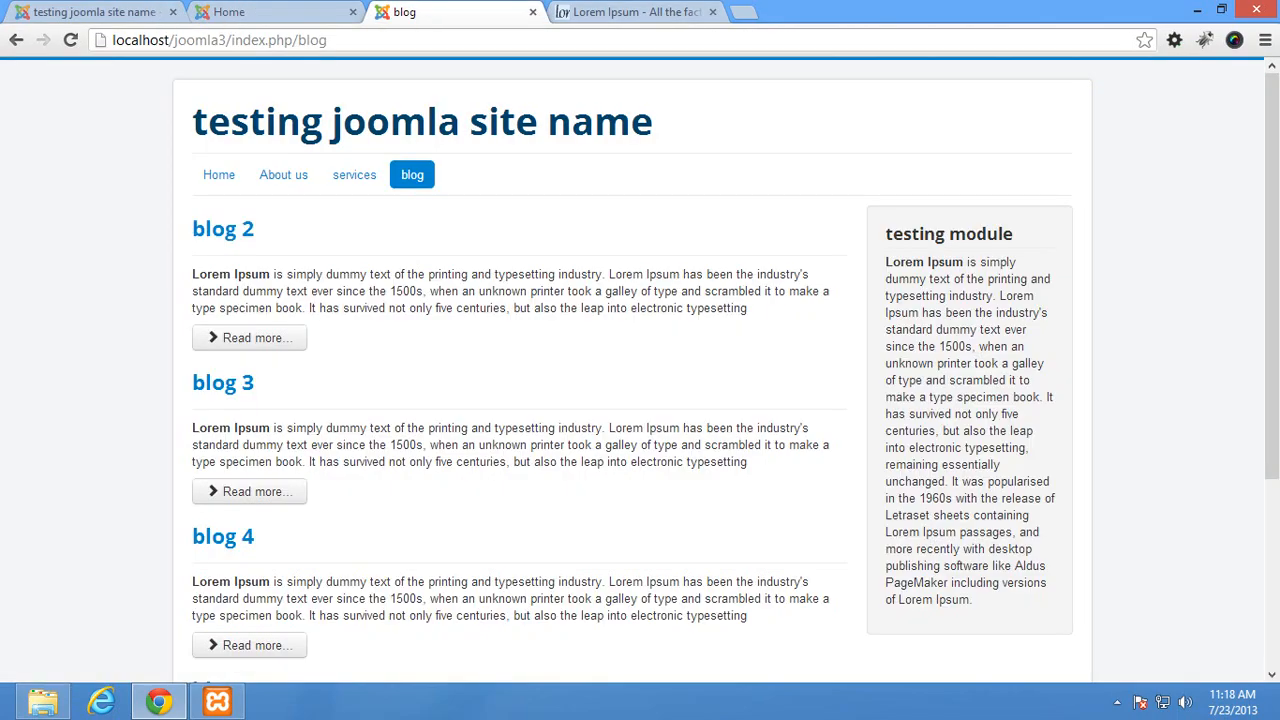
key(F5)
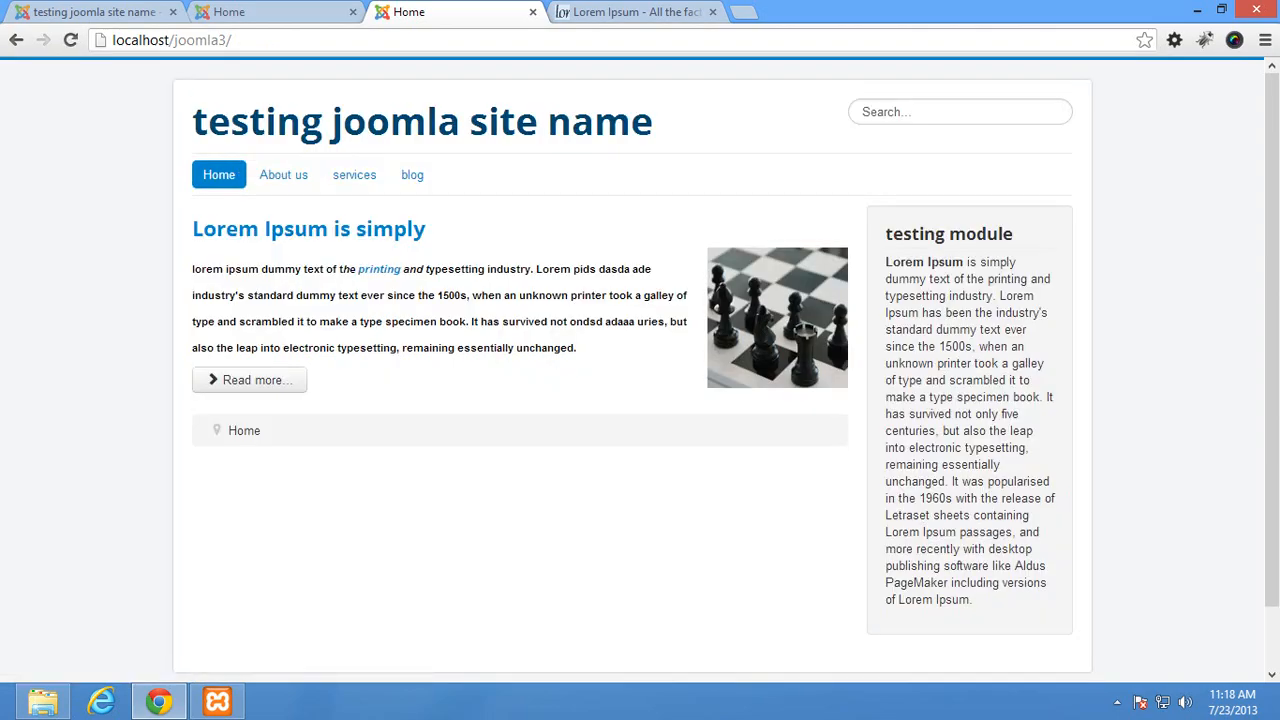
click(960, 111)
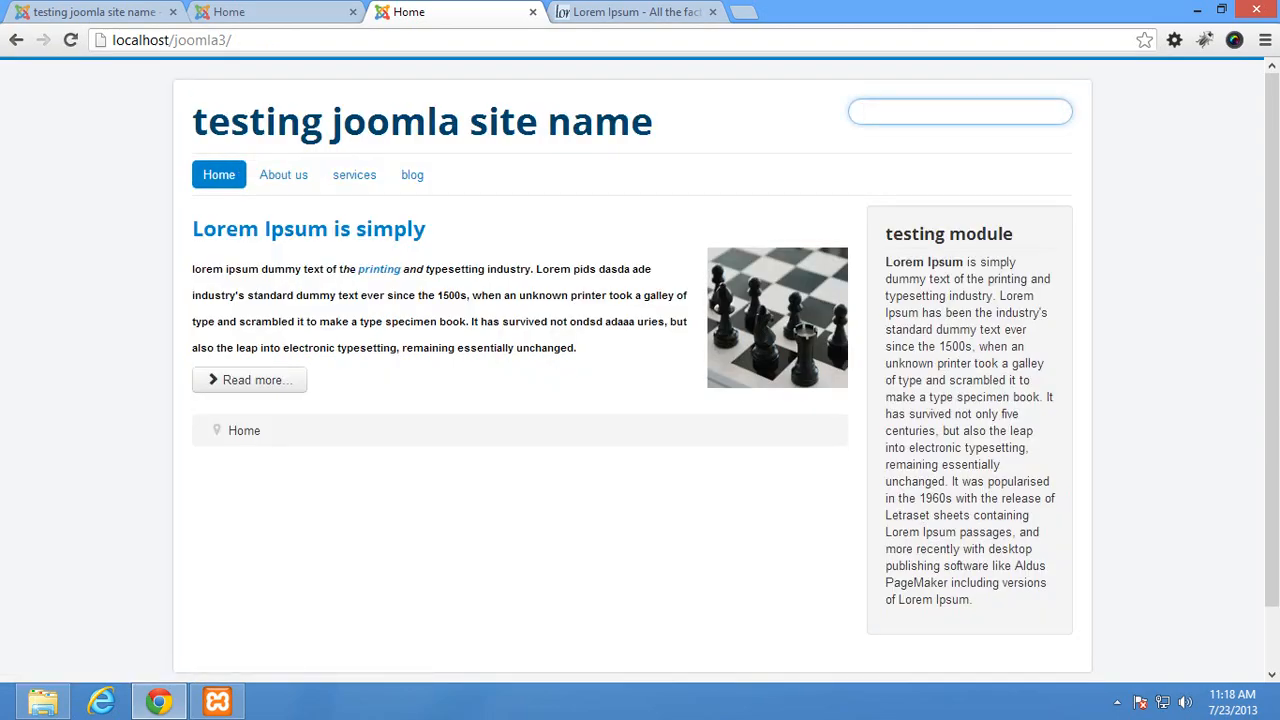
Step: Set the search module's Box Label to "search" and save the module
click(92, 12)
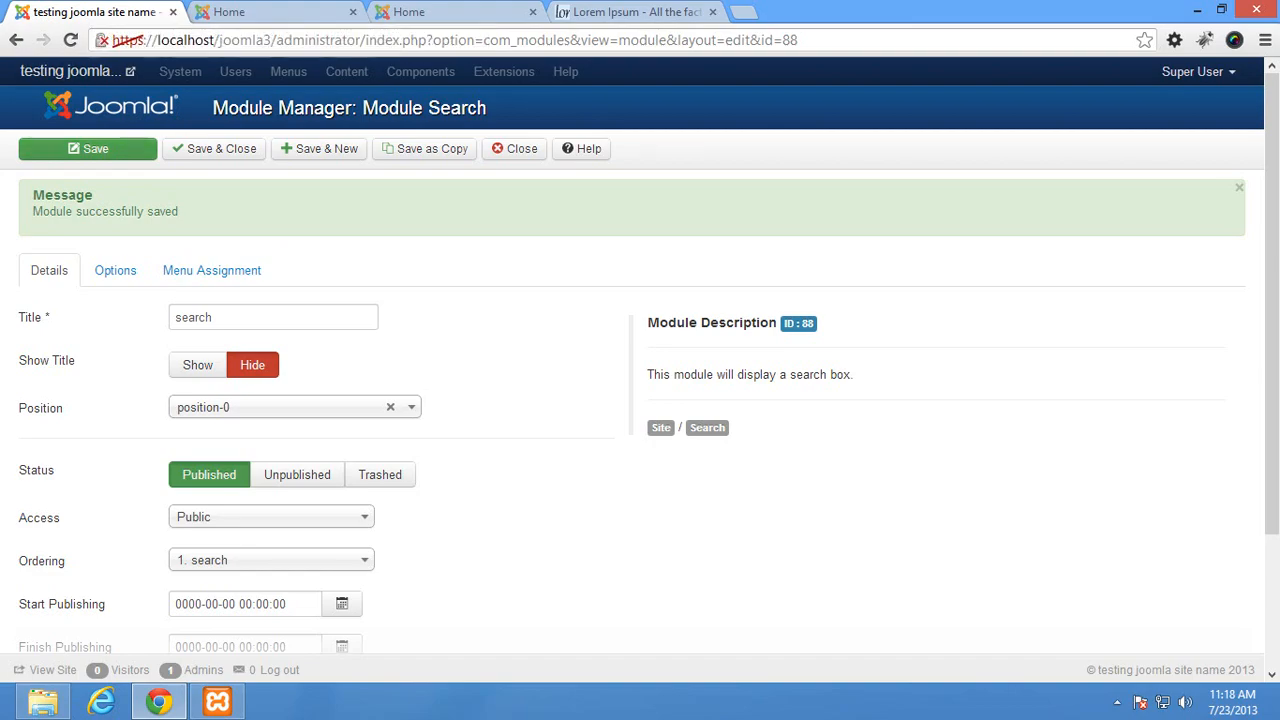
click(115, 270)
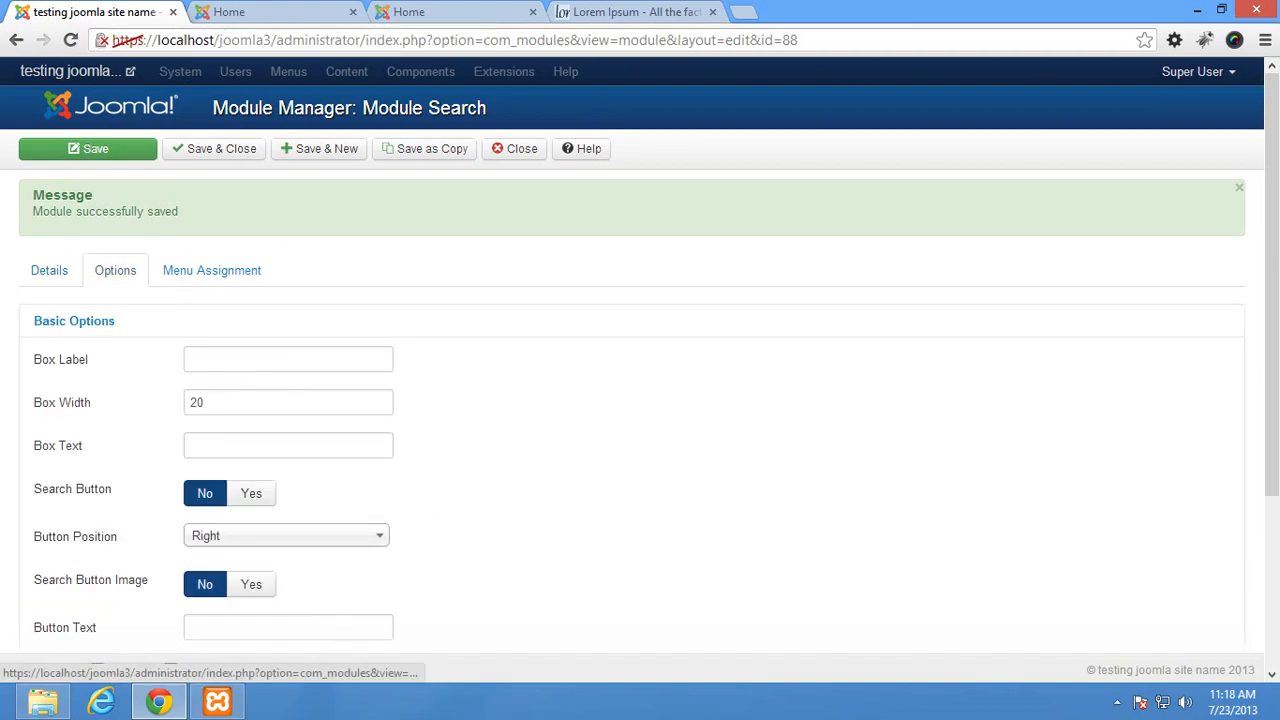
click(288, 359)
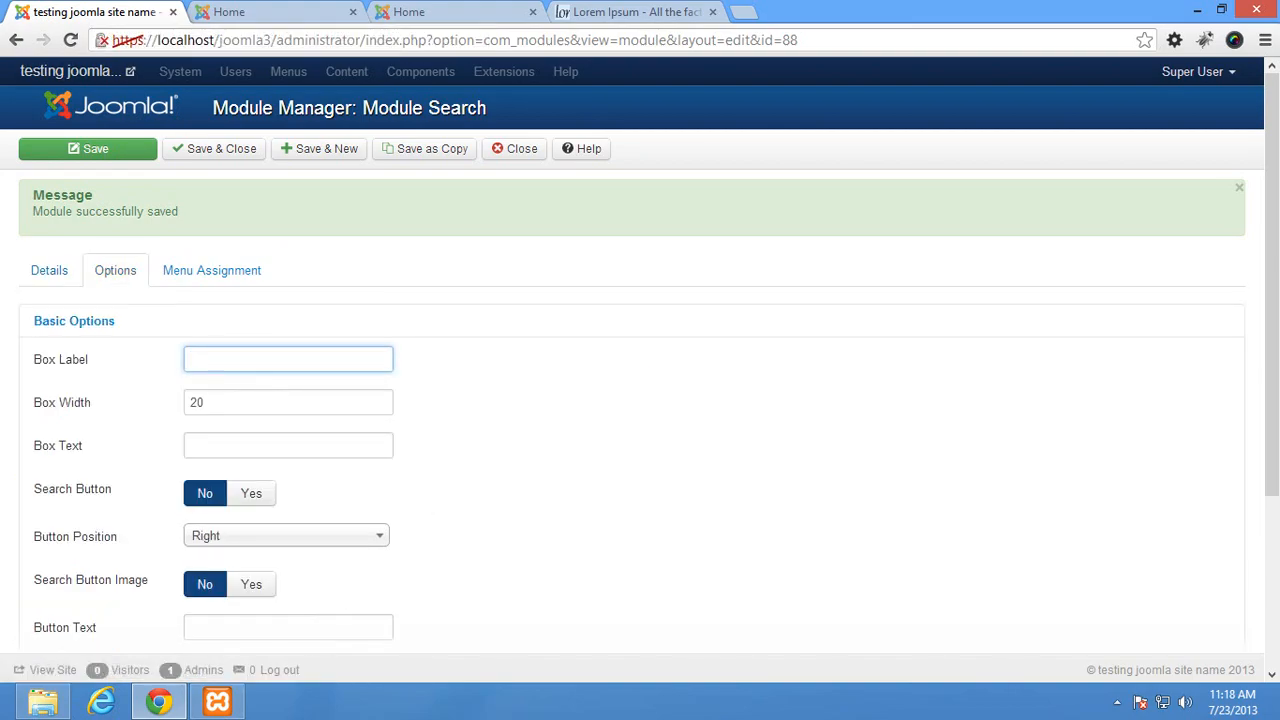
text(search)
click(87, 148)
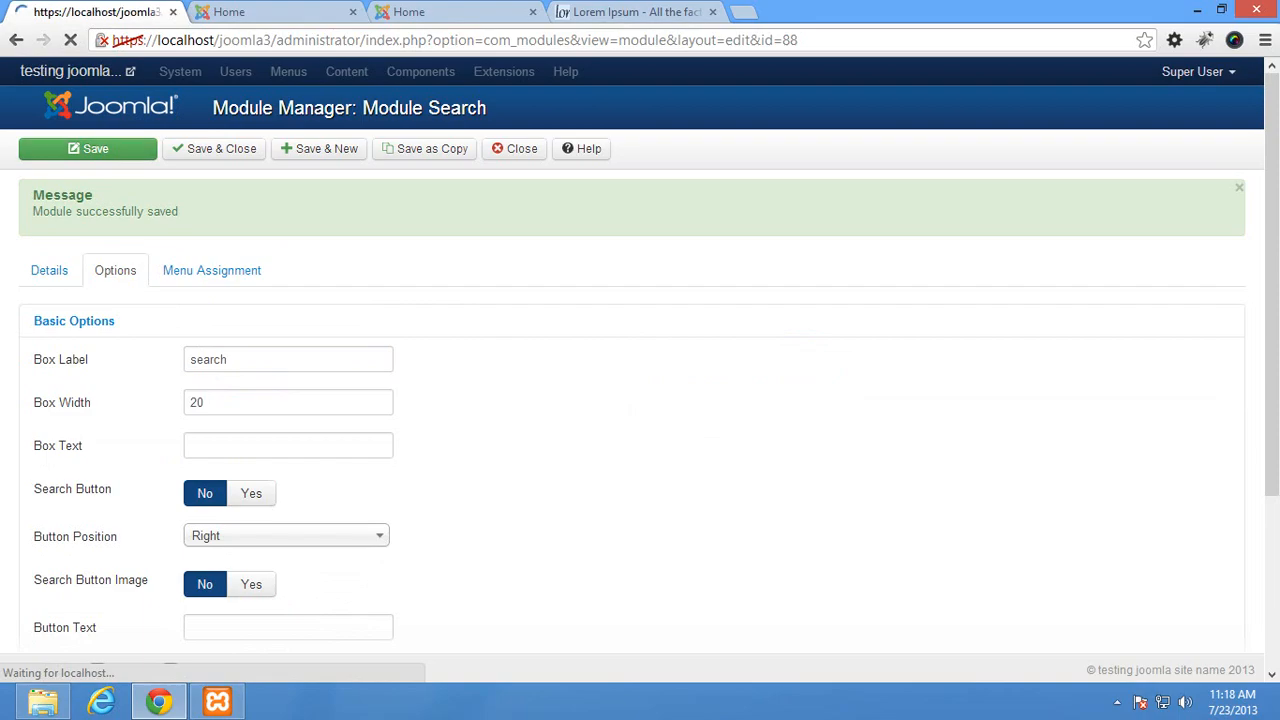
Step: Reload the site home page and compare its search box with the search module's saved settings
key(ctrl+Tab)
key(ctrl+Tab)
click(70, 40)
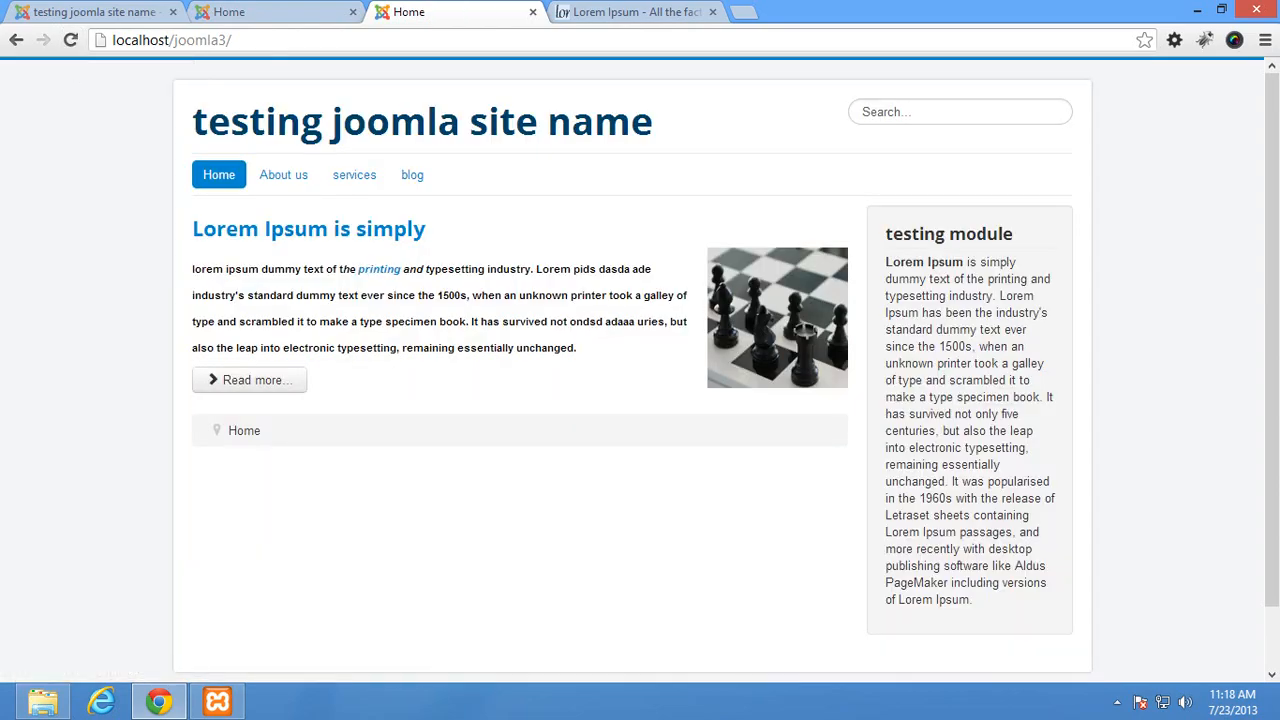
click(940, 112)
key(ctrl+1)
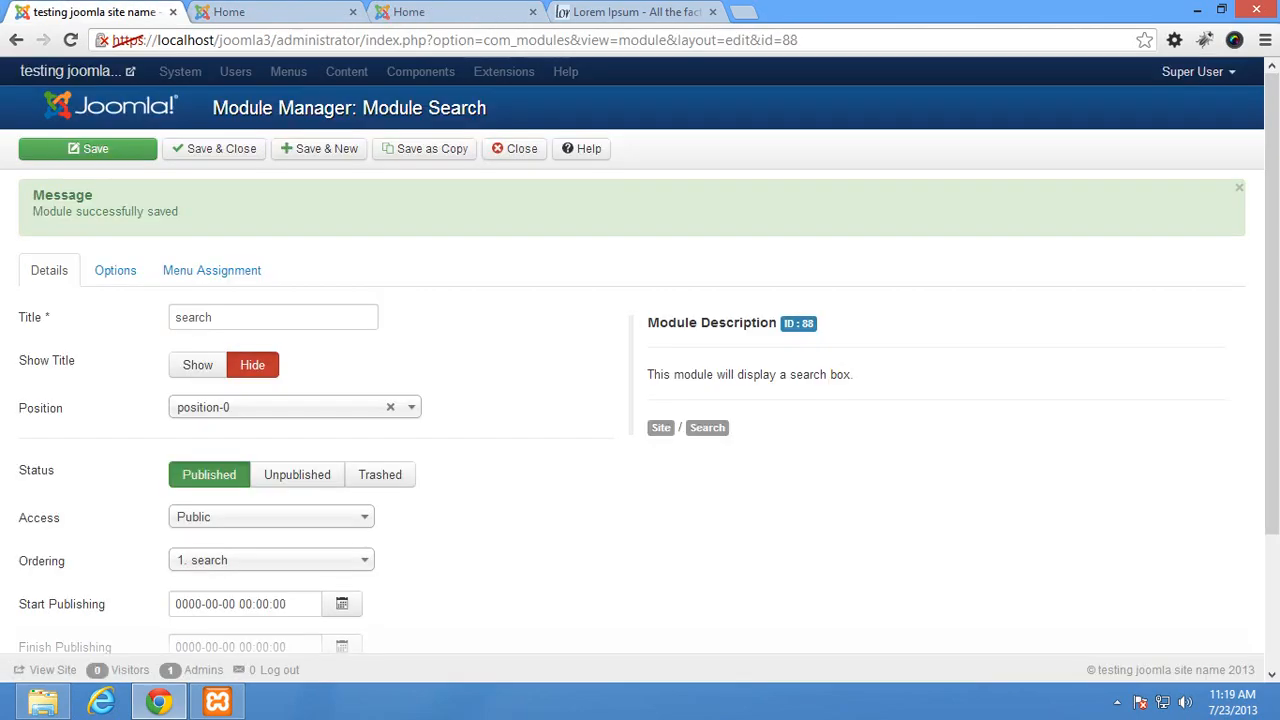
key(ctrl+2)
key(ctrl+1)
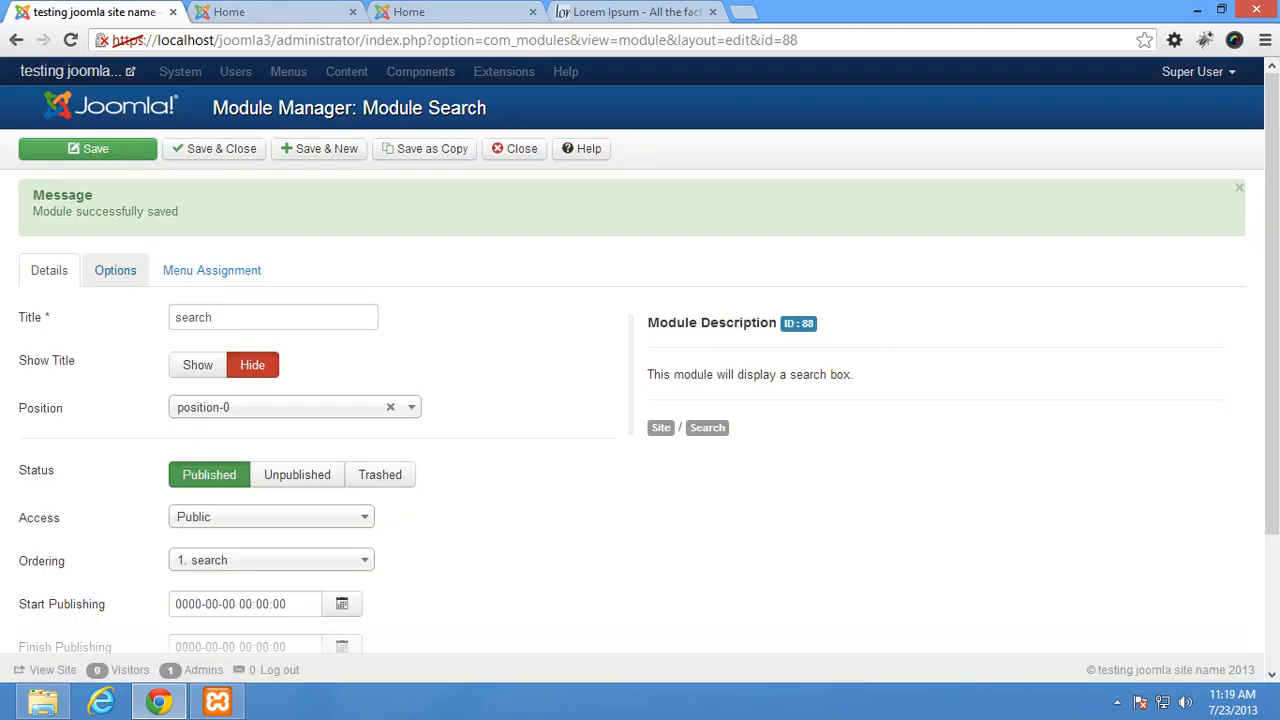
Step: Set the search module's Box Text to "search here" and enable the Search Button
click(115, 270)
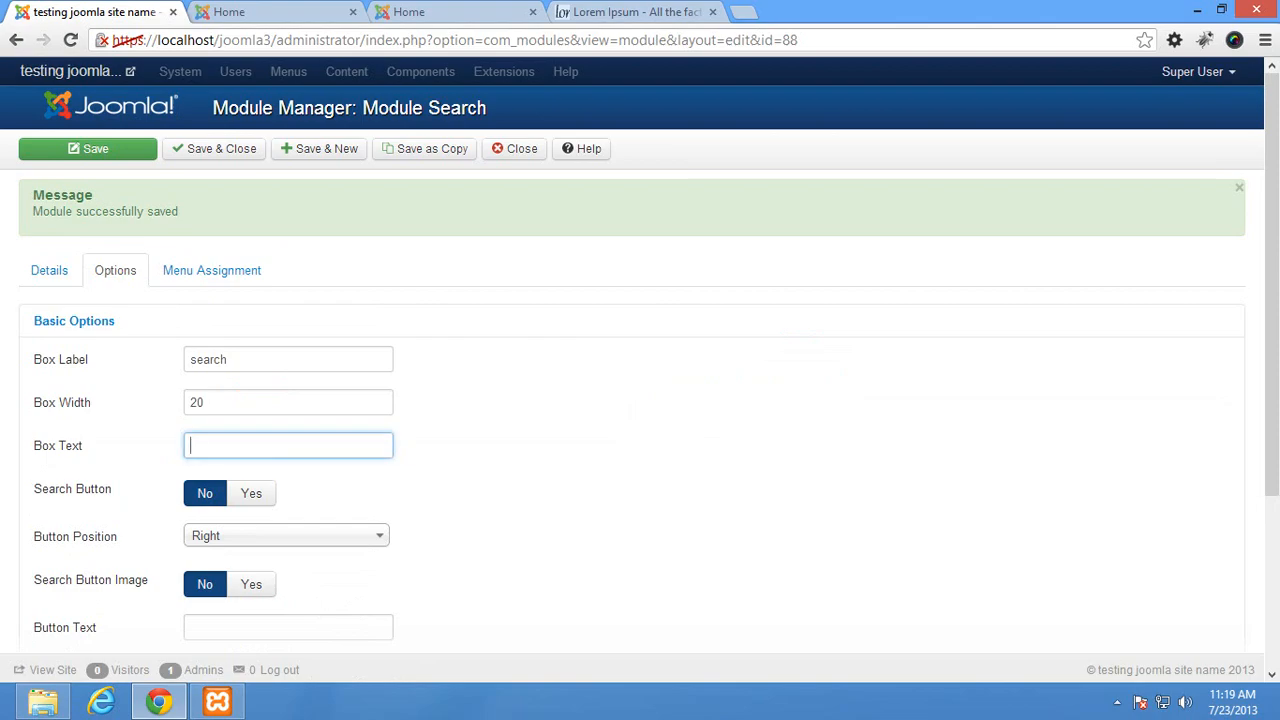
text(search here)
scroll(640, 400, down, 3)
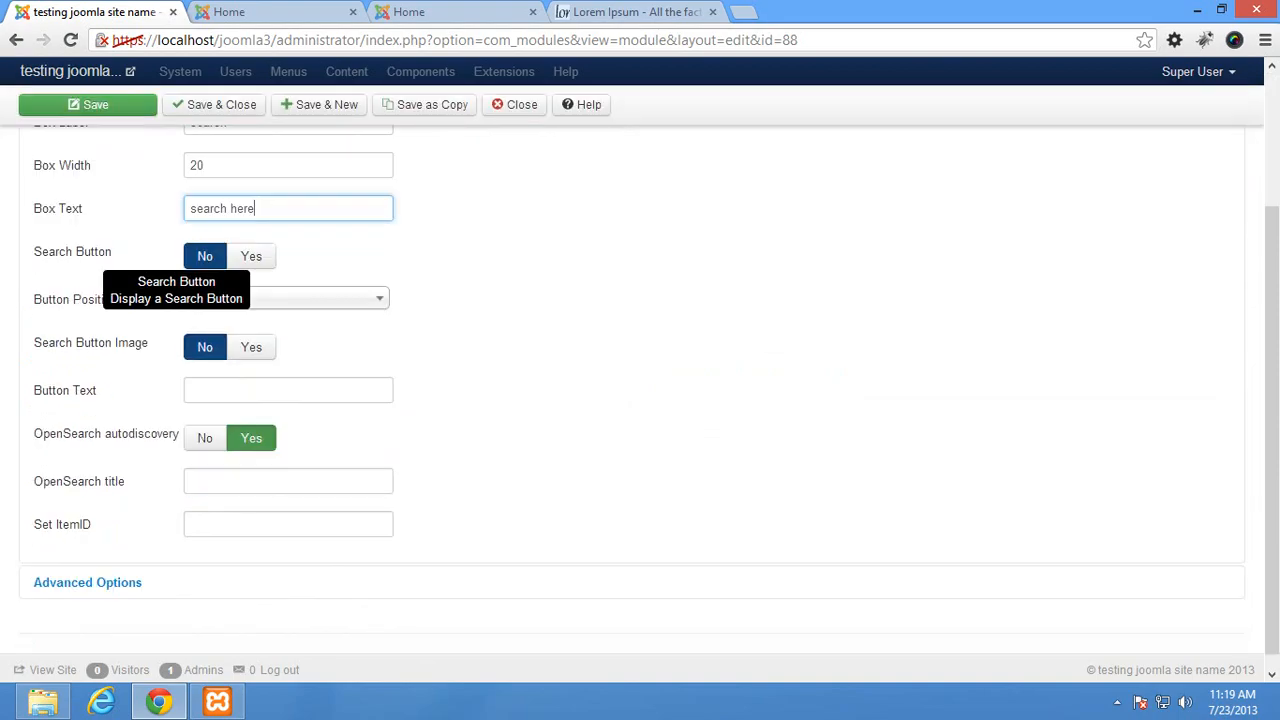
click(251, 256)
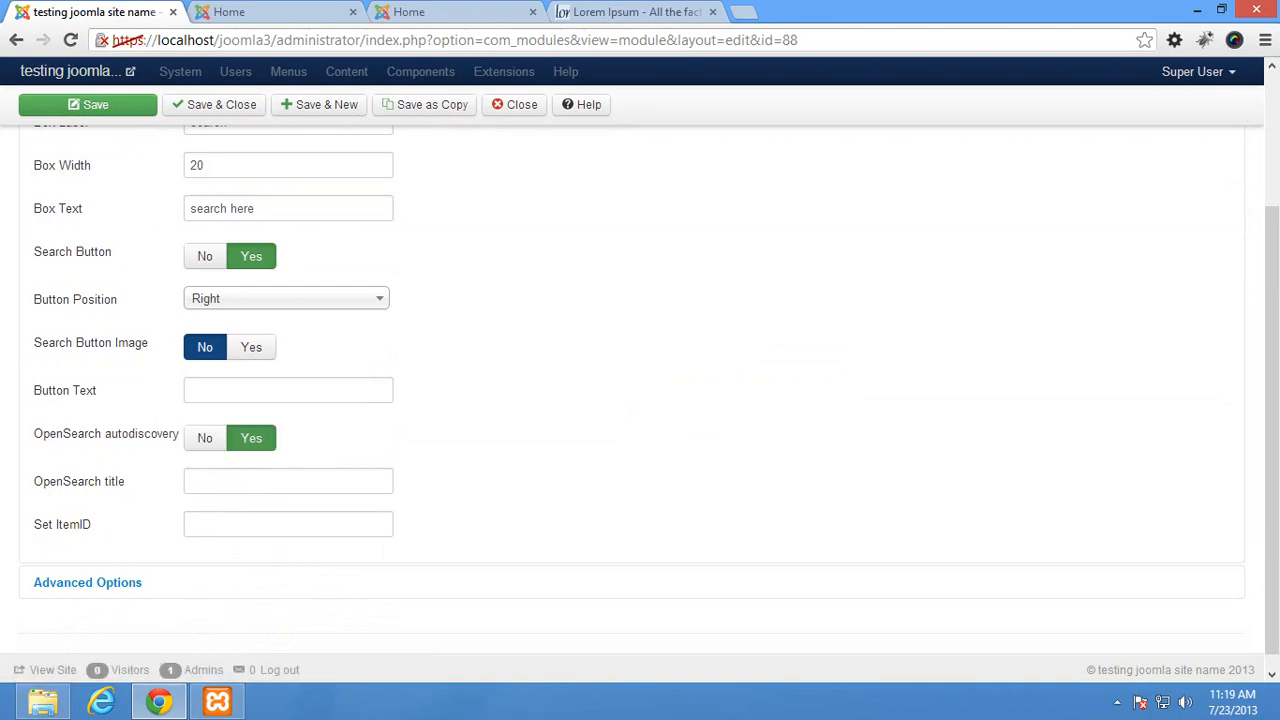
Step: Set the search module's Button Text to "Go" and save the module
text(go)
key(BackSpace)
key(BackSpace)
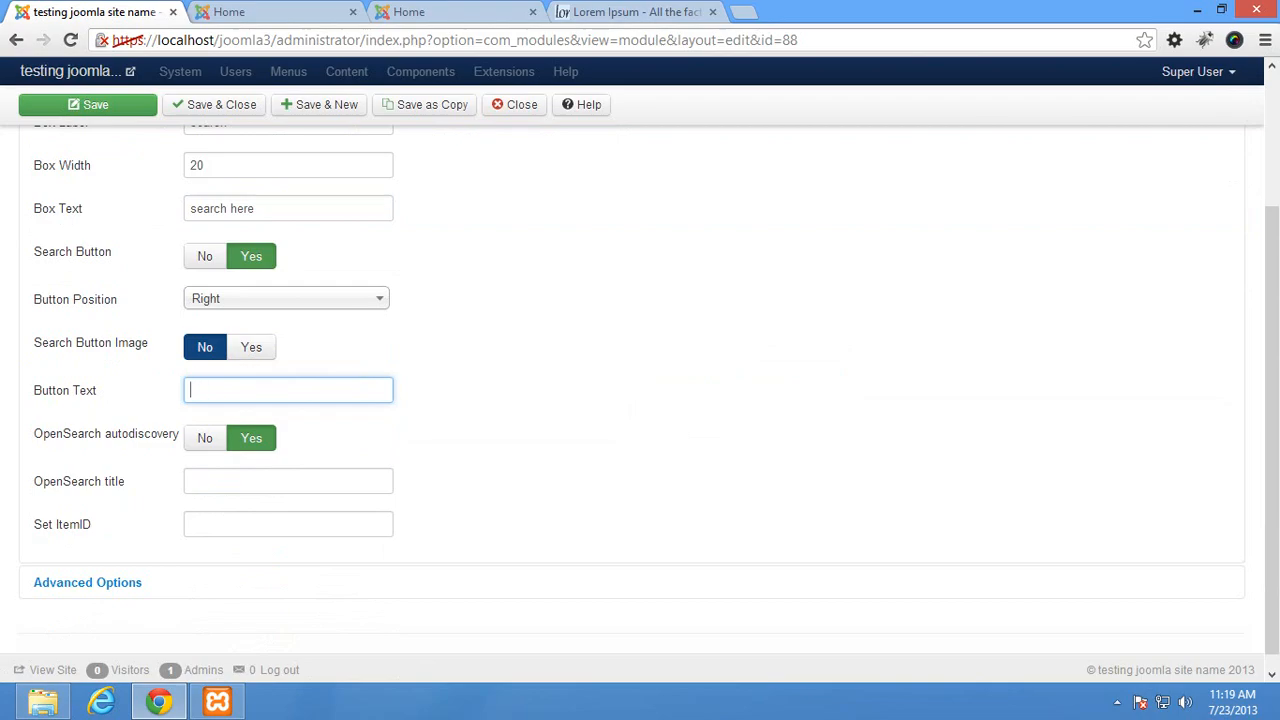
text(Go)
click(87, 104)
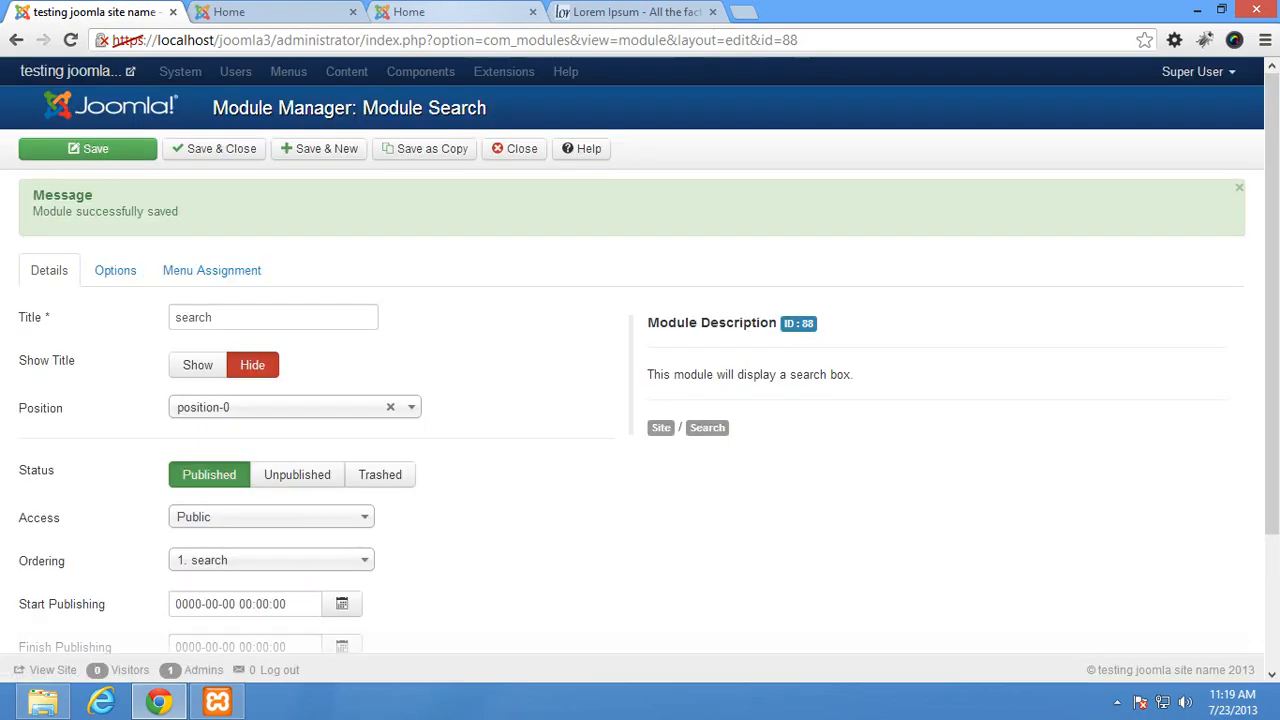
Step: Reload the home page, submit an empty query from the header search box, and return to the home page
click(450, 11)
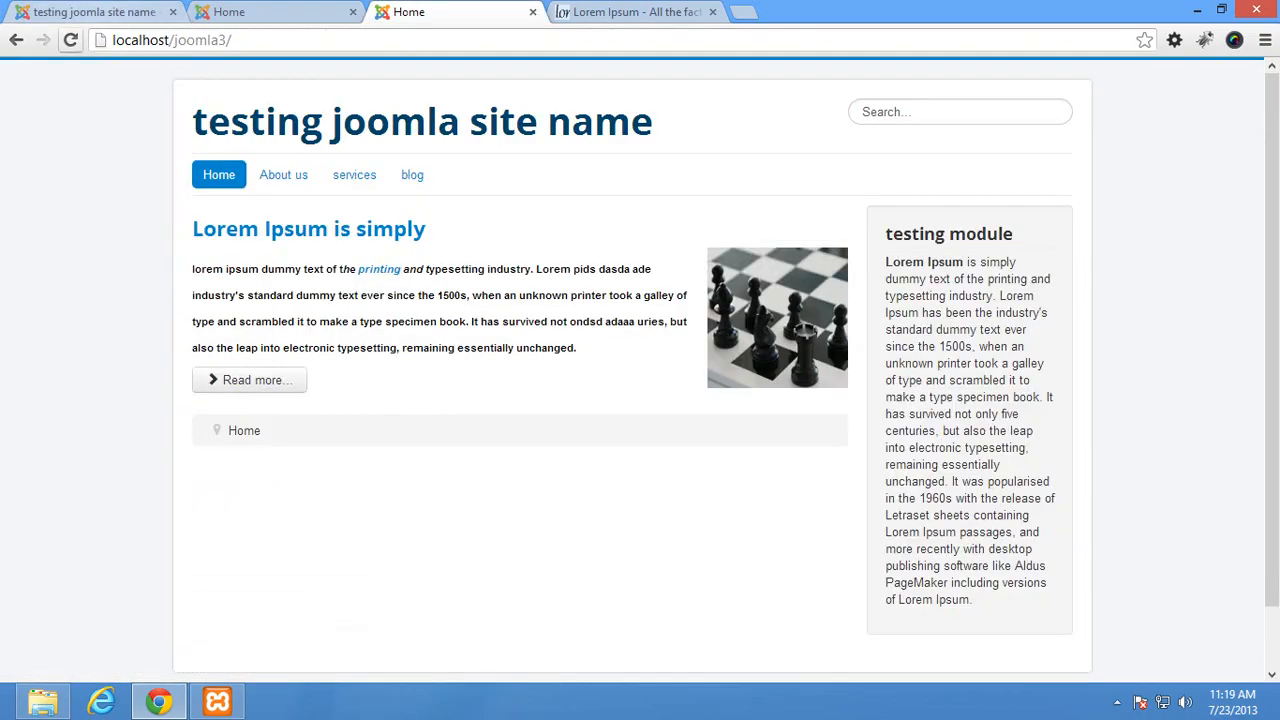
click(70, 40)
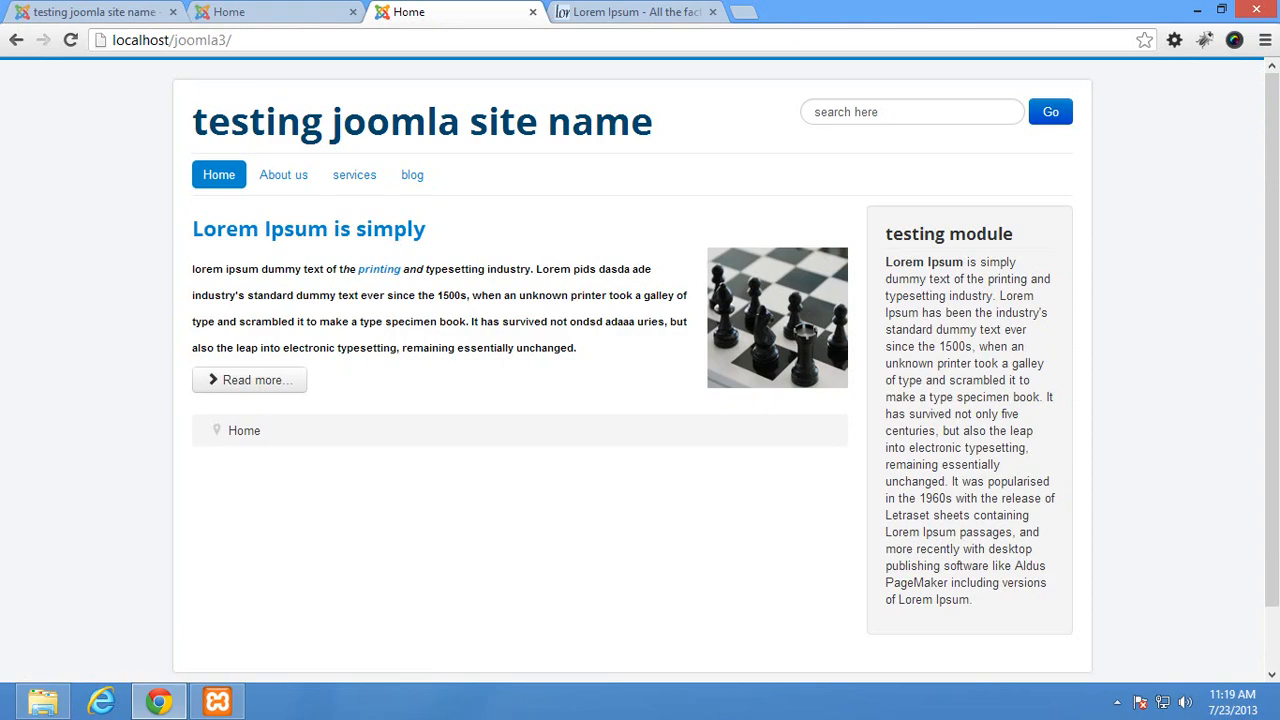
click(910, 111)
key(Return)
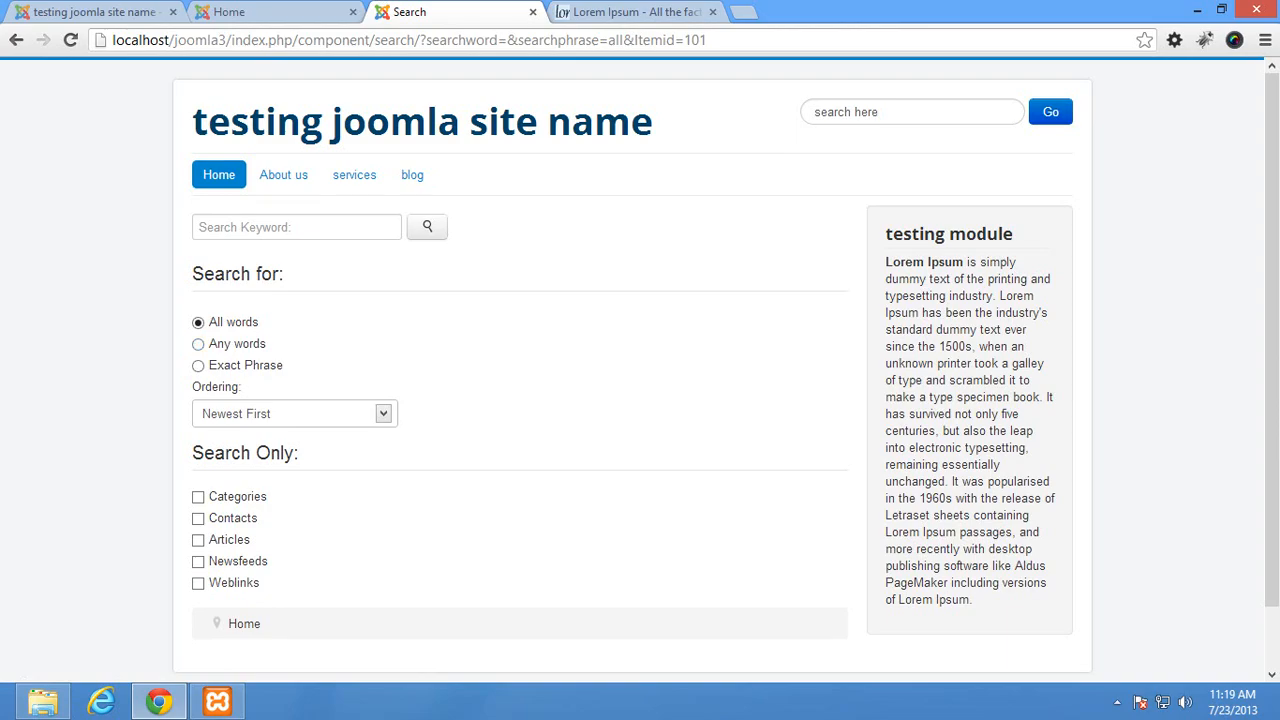
click(408, 125)
Step: Close the search module's settings and bring up the Protostar position preview
key(ctrl+1)
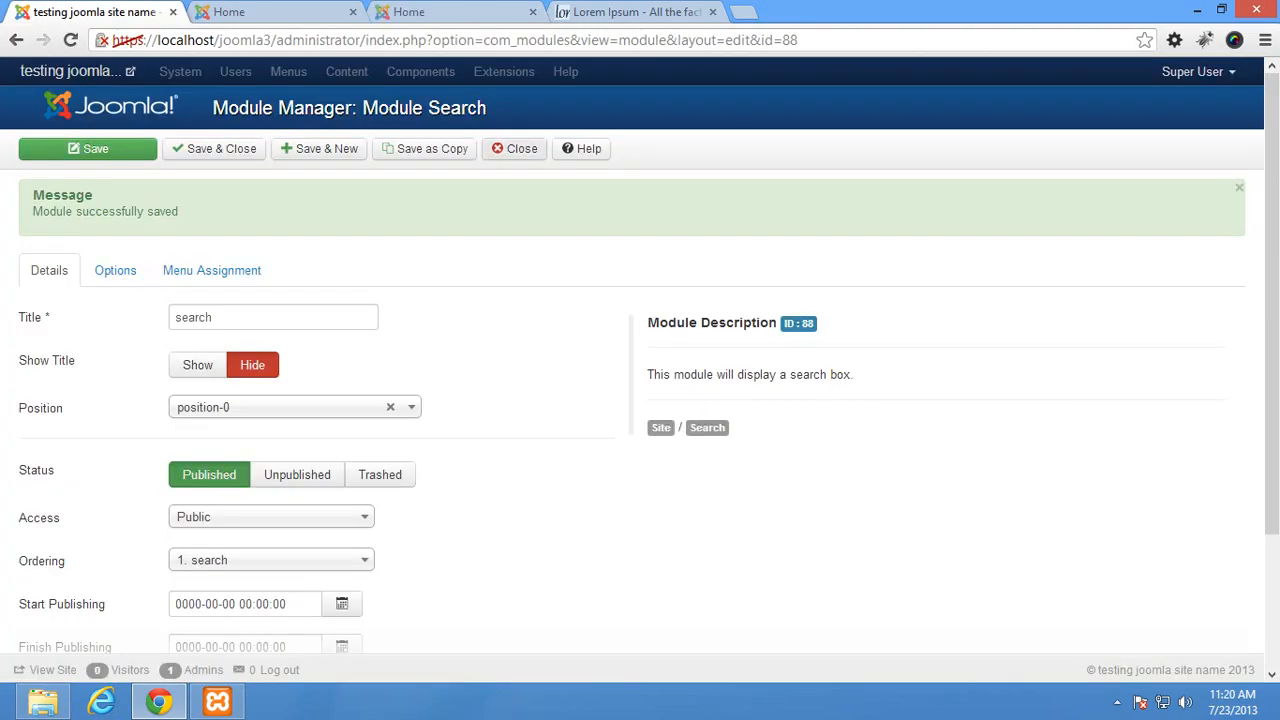
click(514, 148)
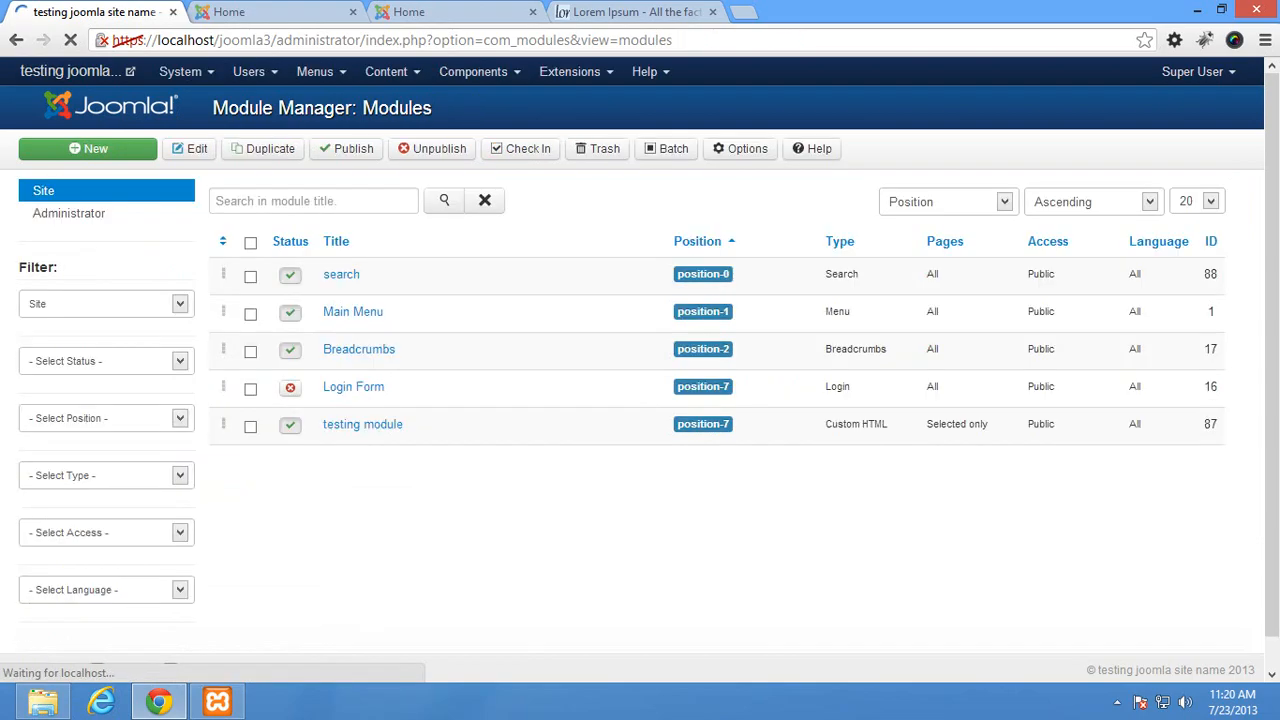
key(ctrl+Tab)
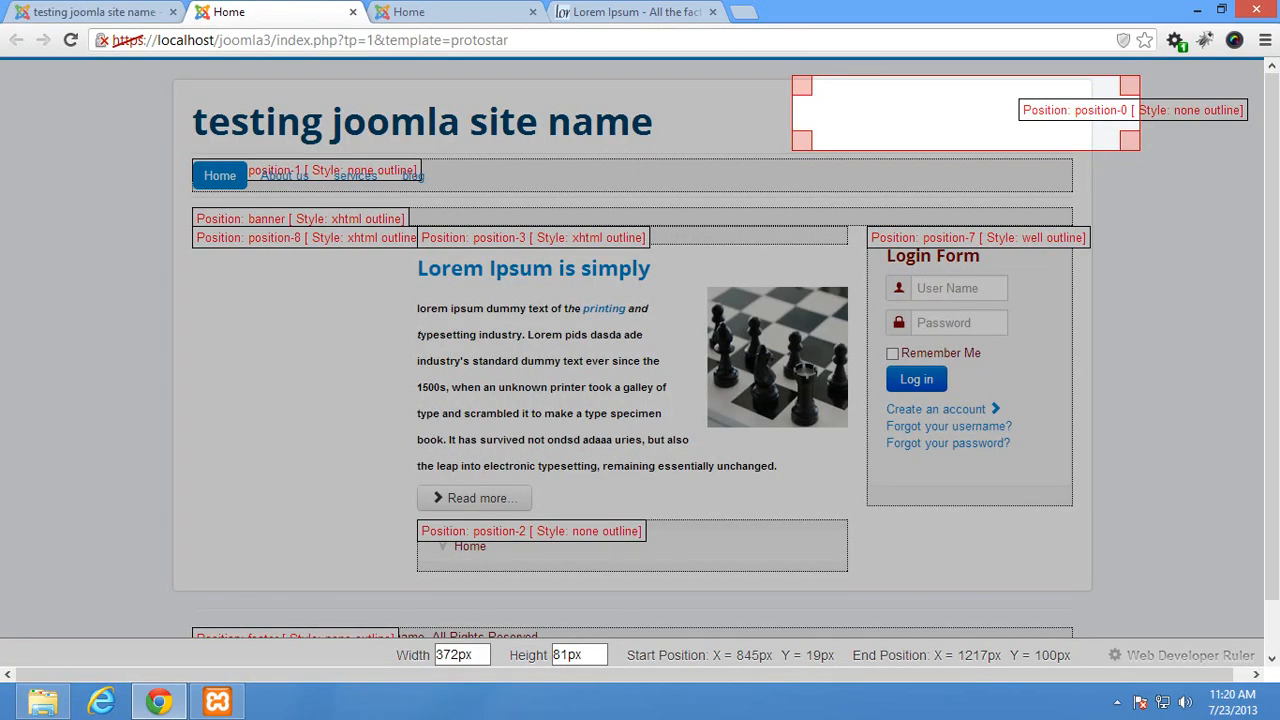
Step: Check the home page against the position preview and unpublish the Breadcrumbs module at position-2 in the Module Manager
scroll(640, 350, down, 1)
key(ctrl+Tab)
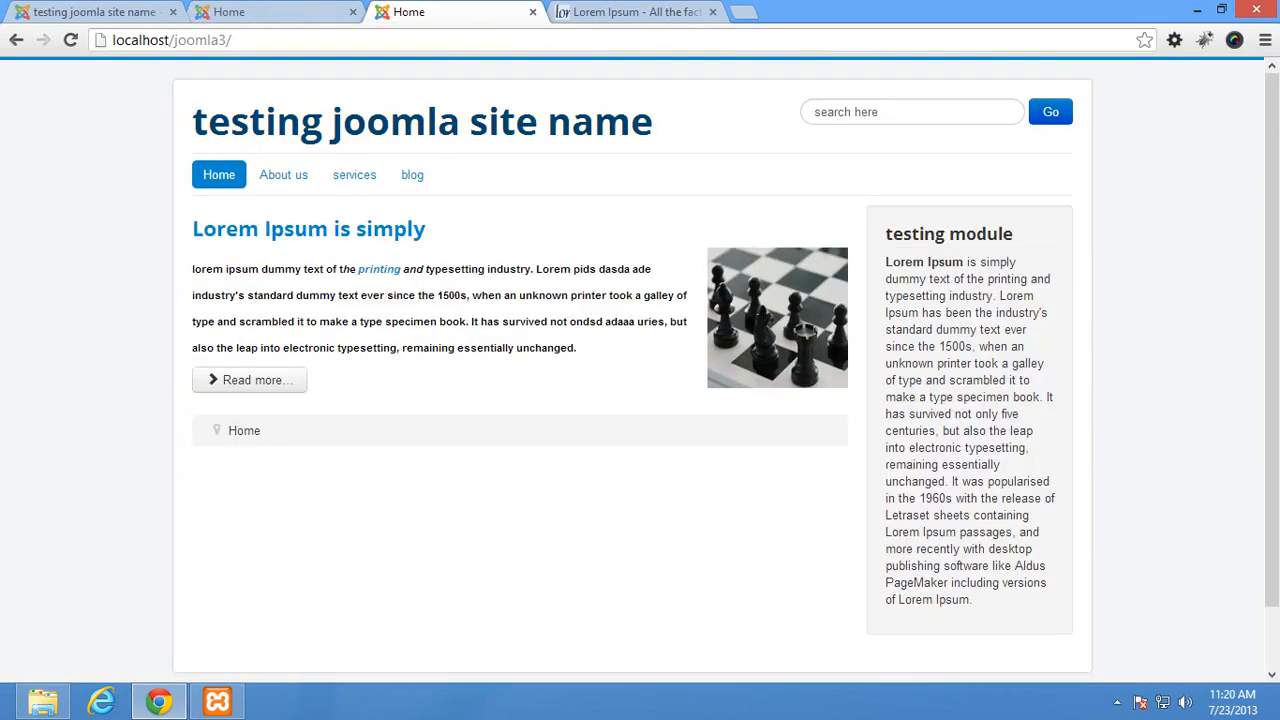
key(ctrl+1)
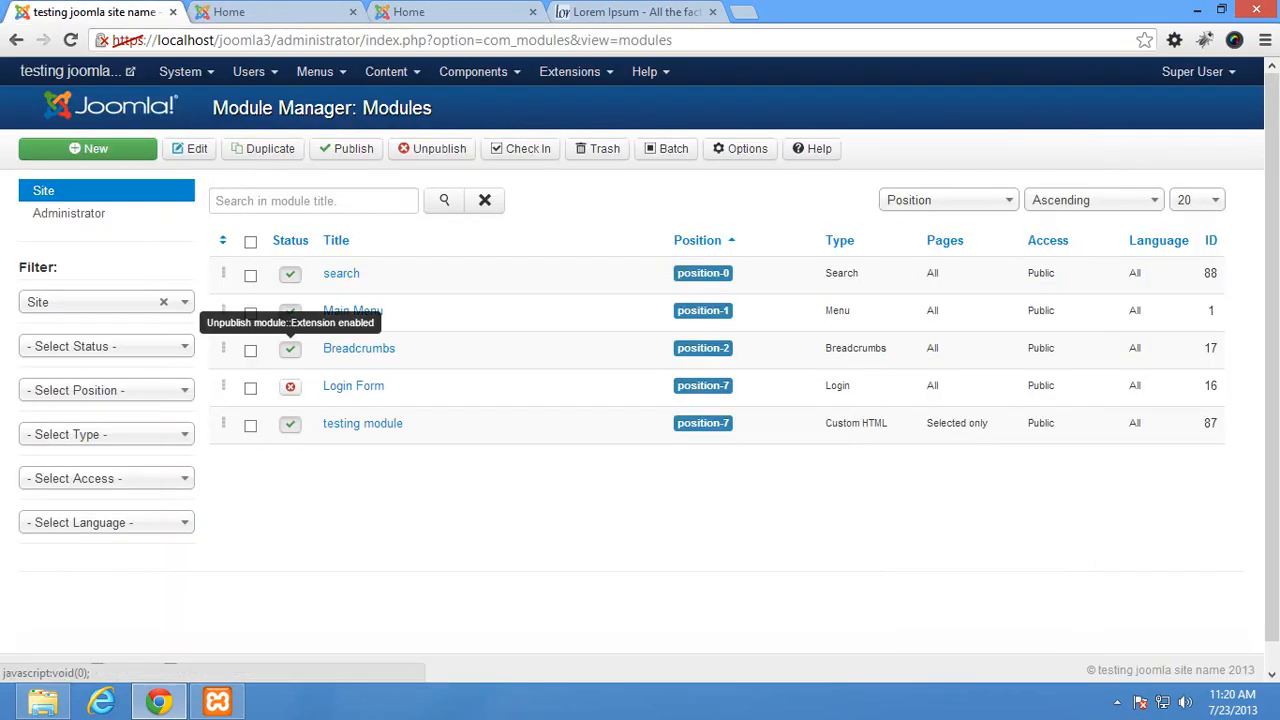
click(290, 348)
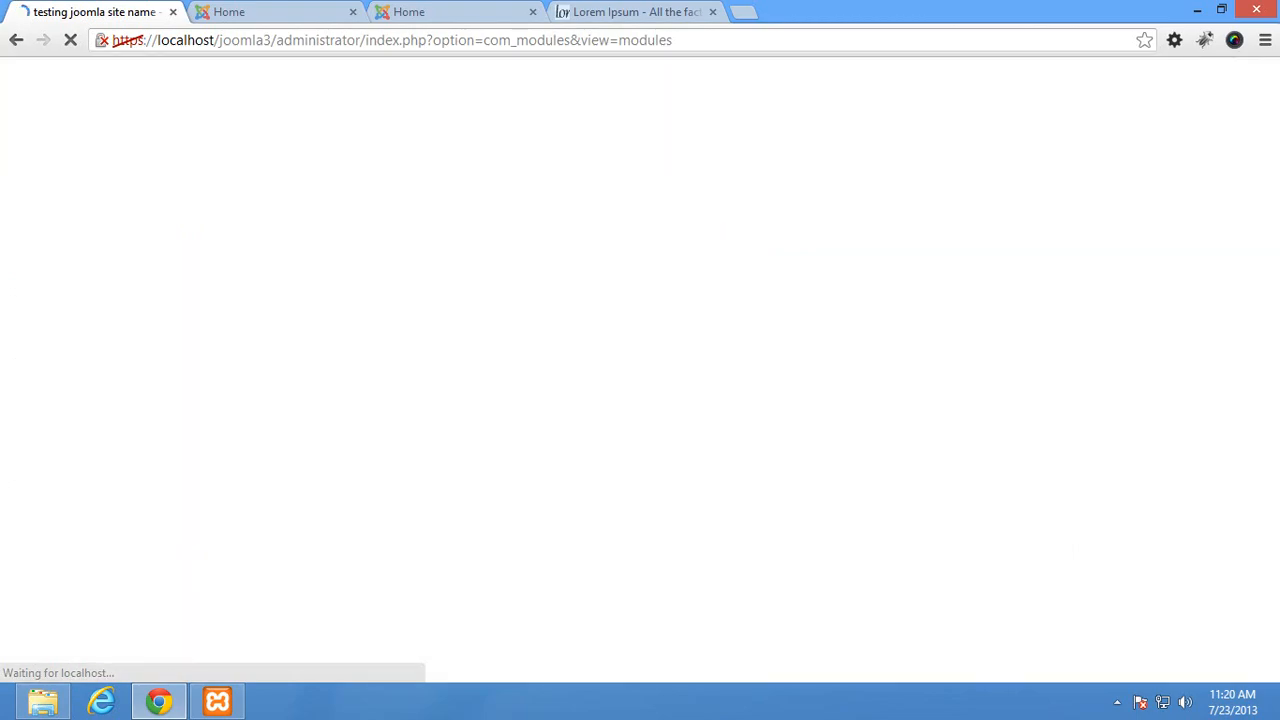
Step: Reload the site's home page and examine the breadcrumbs area below the article
key(ctrl+Tab)
key(ctrl+Tab)
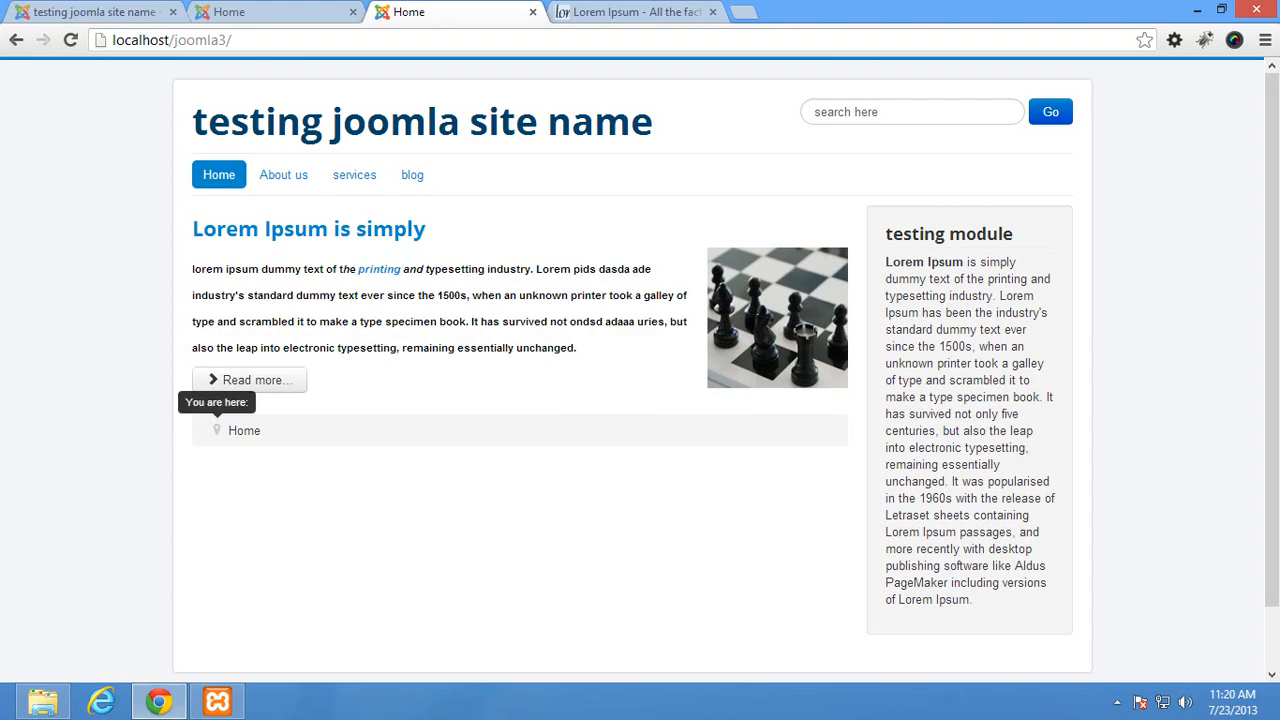
key(F5)
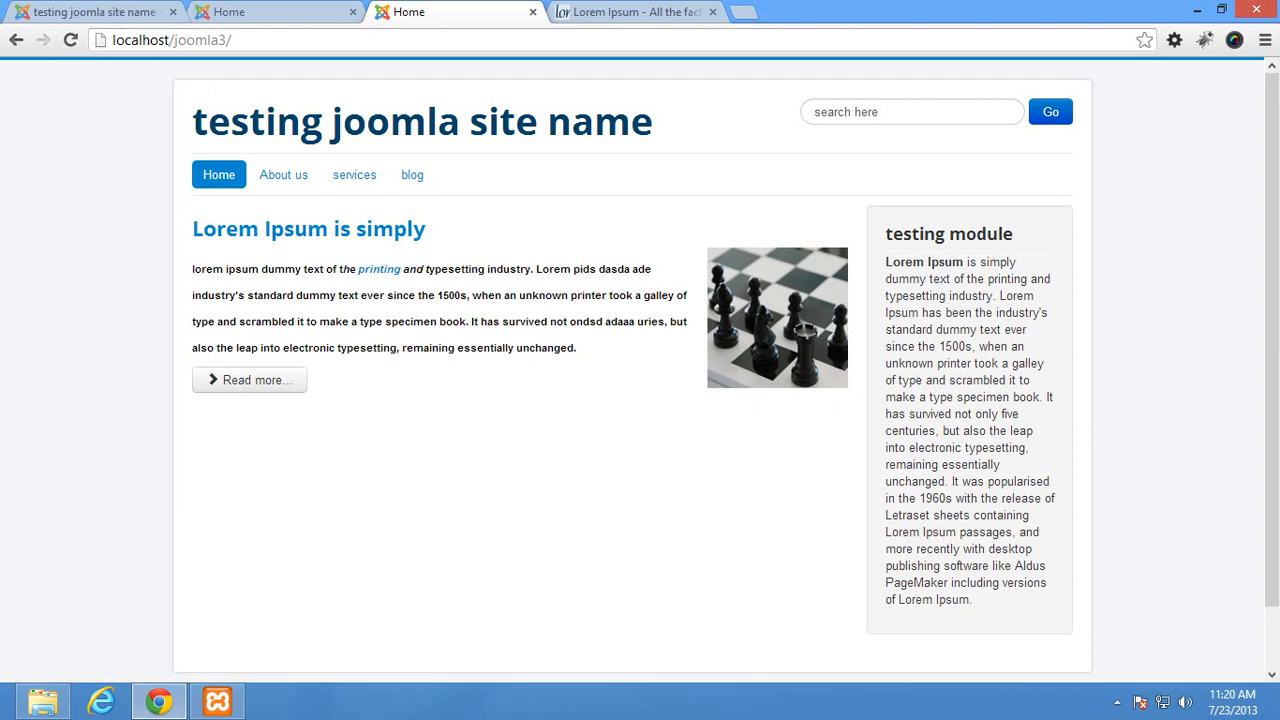
scroll(630, 400, down, 1)
scroll(630, 400, up, 1)
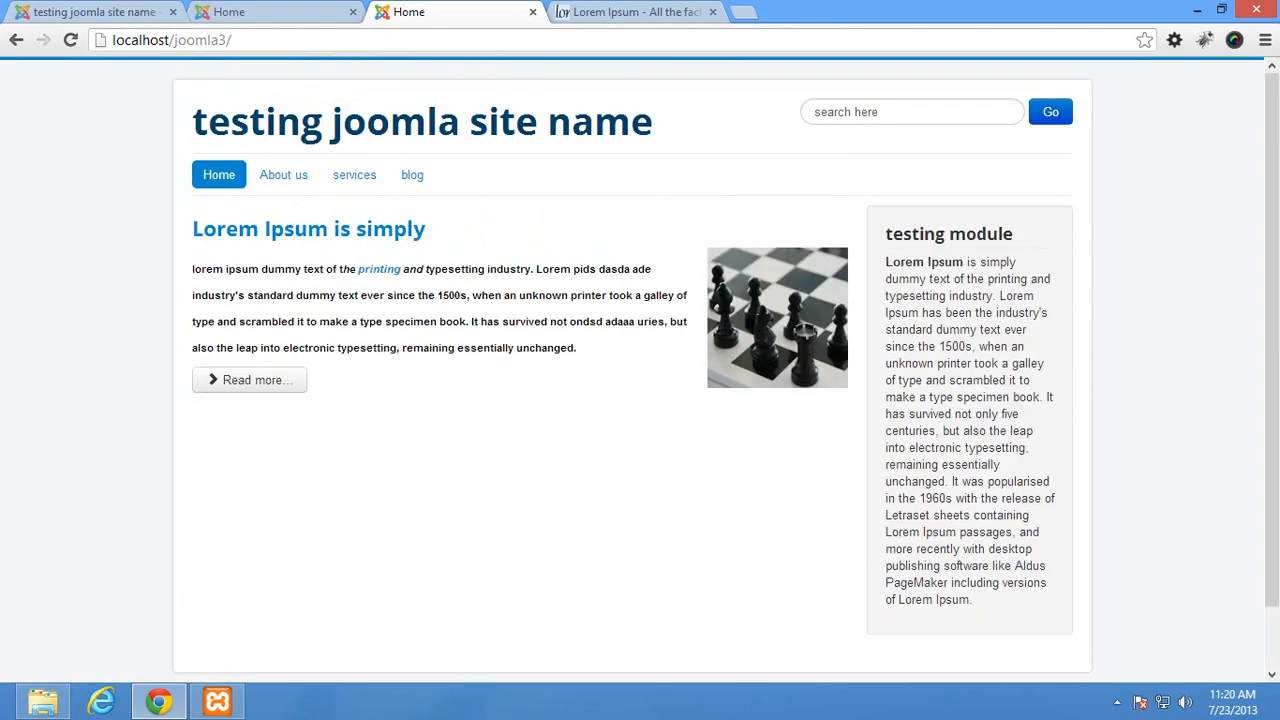